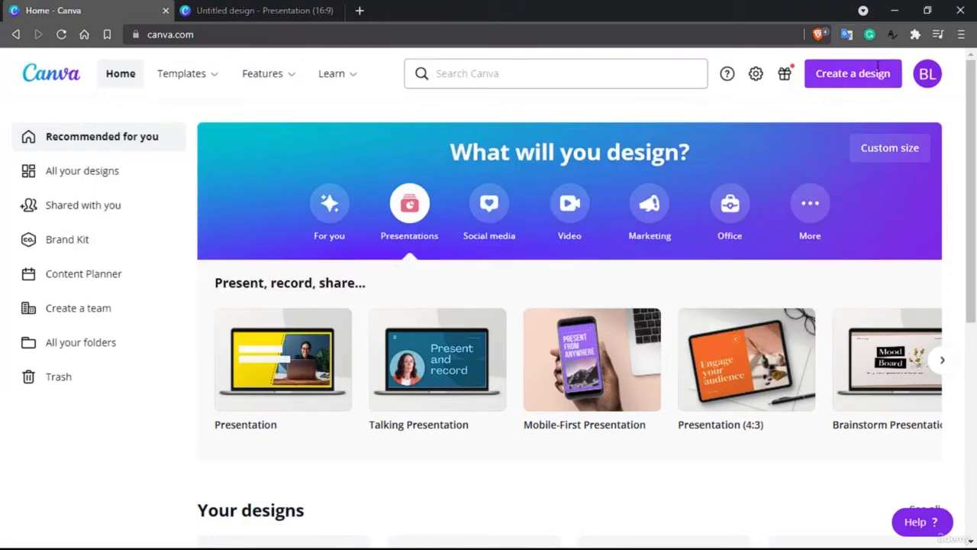
Upload the lake photo from the computer to the untitled presentation and place it in the middle of the blank page.
left_click(203, 7)
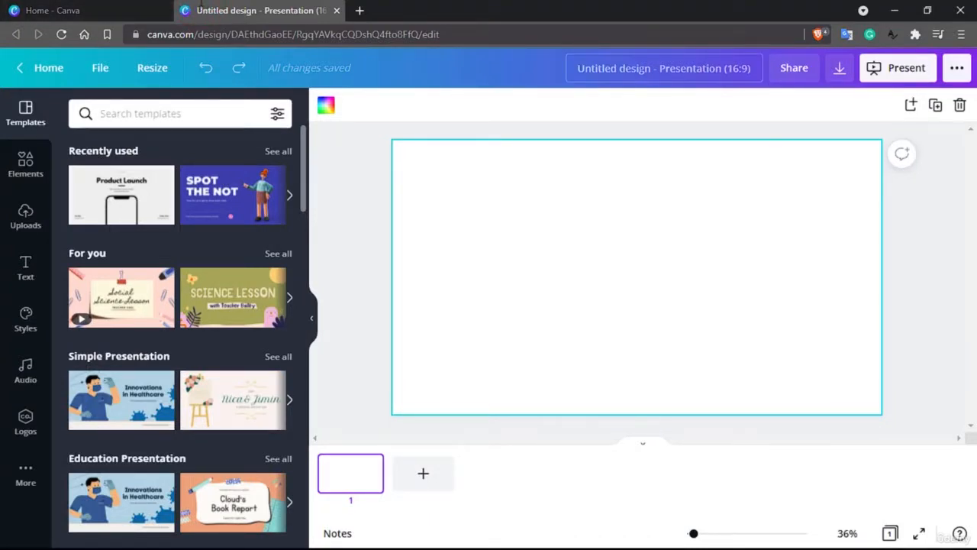
left_click(26, 229)
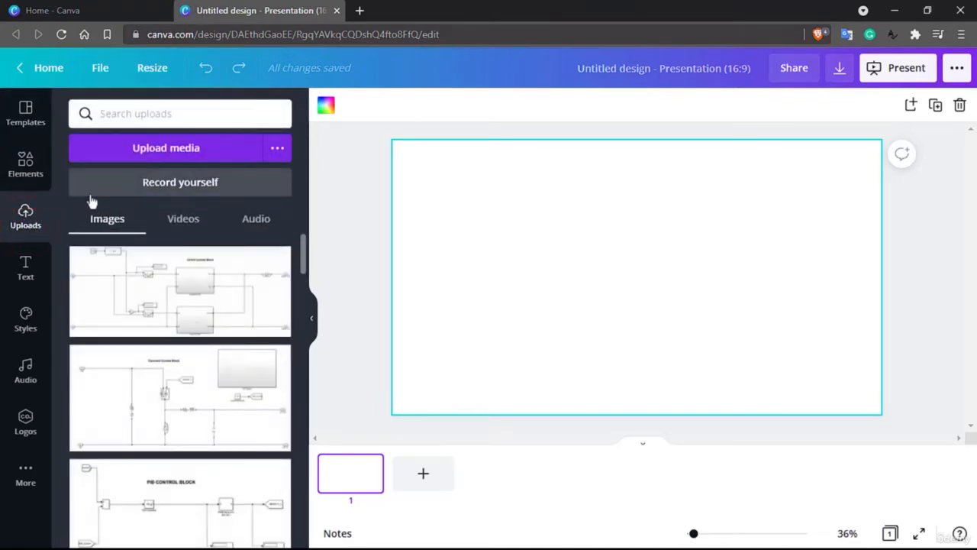
left_click(172, 159)
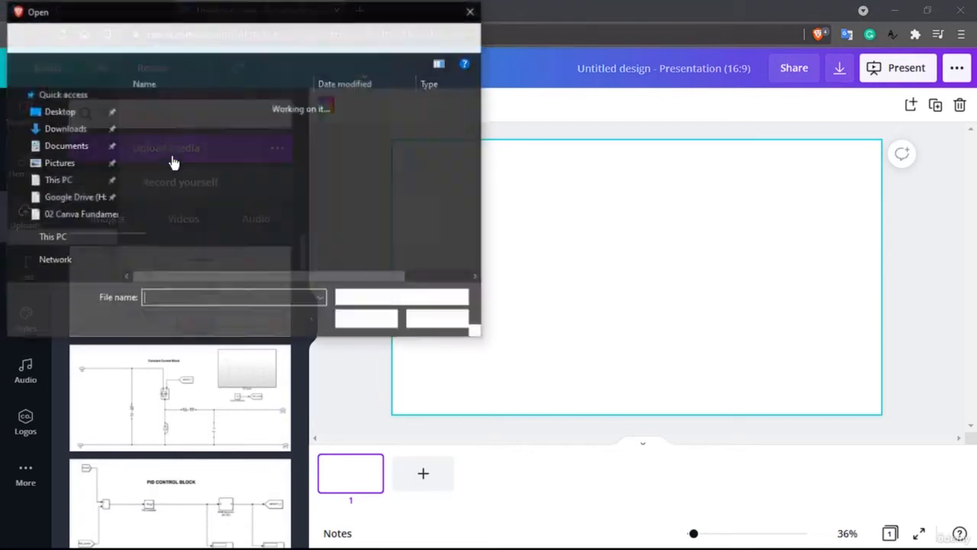
double_click(174, 126)
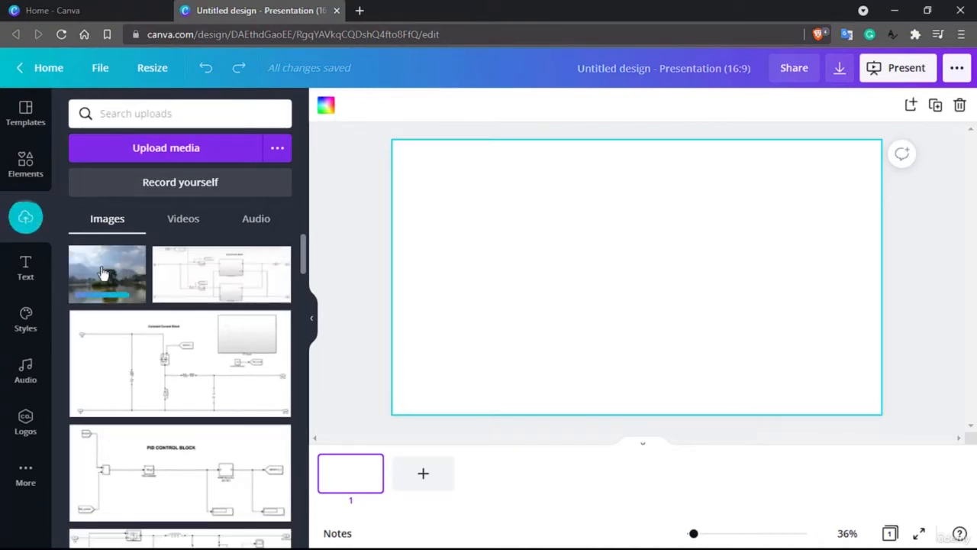
left_click_drag(99, 269, 537, 200)
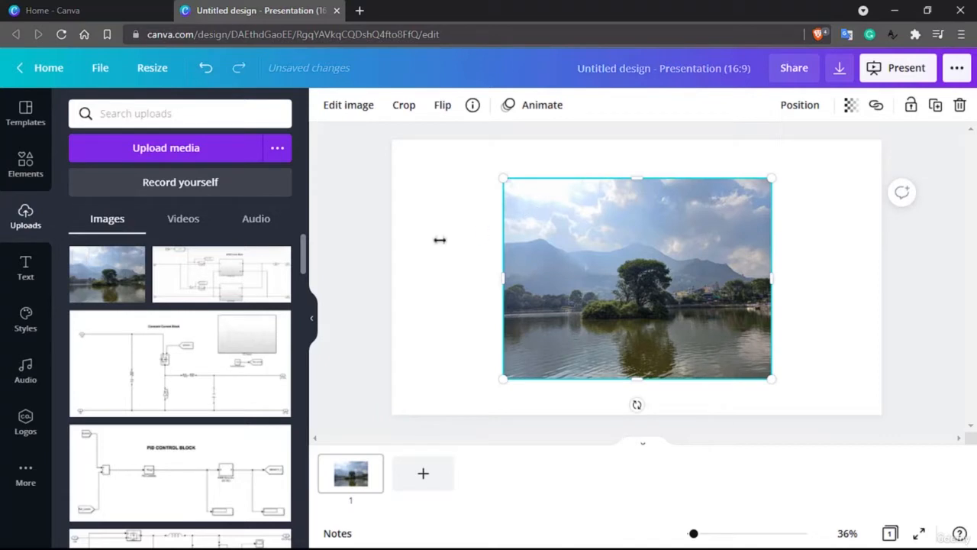
Preview the page with the lake photo in full screen and return to editing.
left_click(311, 318)
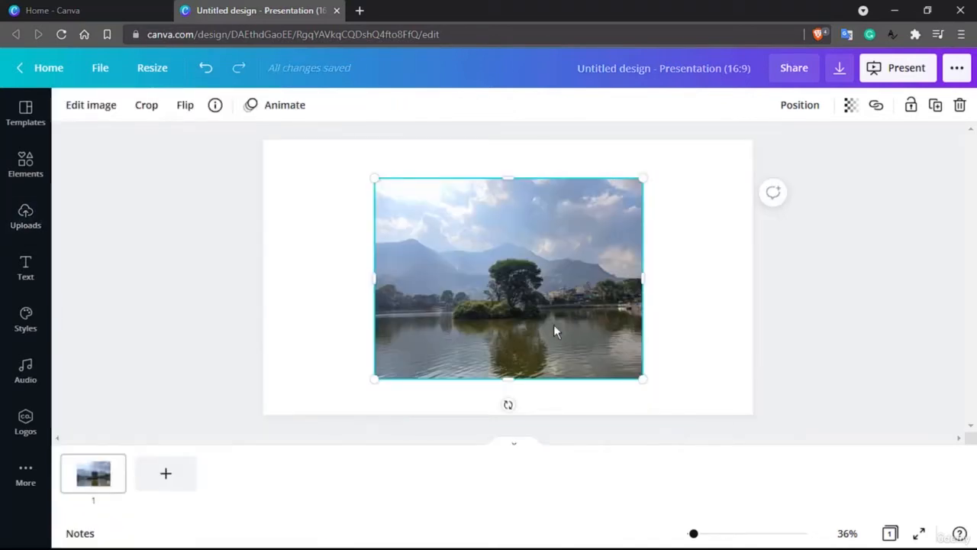
left_click(922, 536)
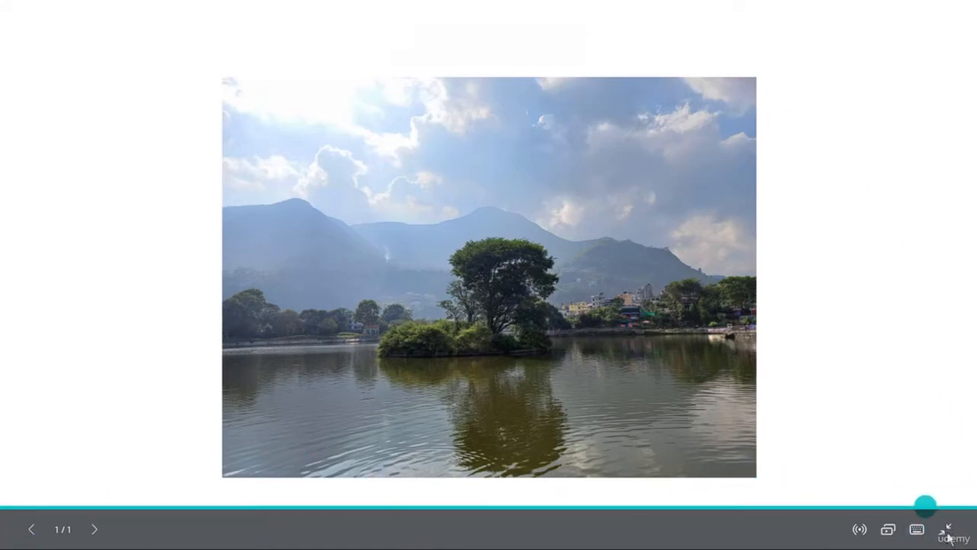
left_click(947, 529)
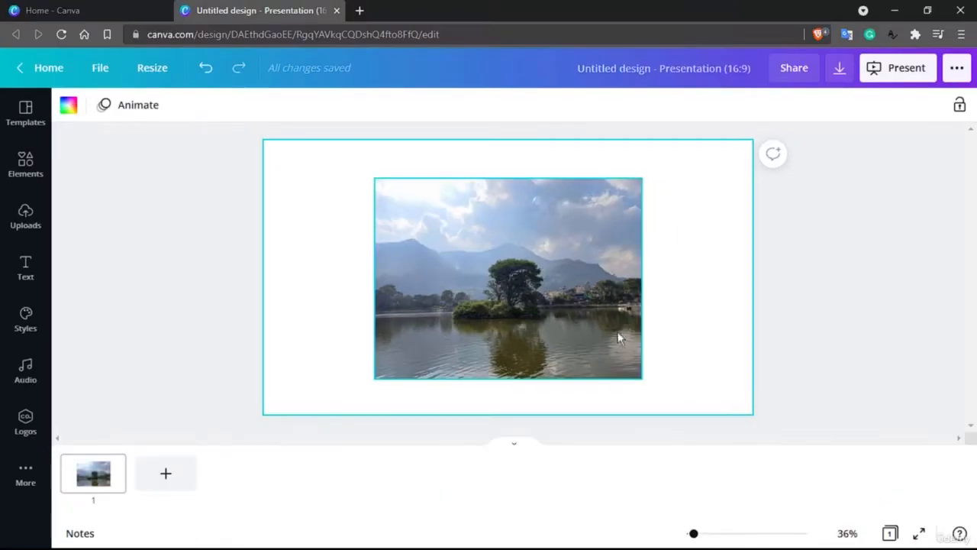
Remove the background of the lake photo with the Background Remover effect.
left_click(462, 242)
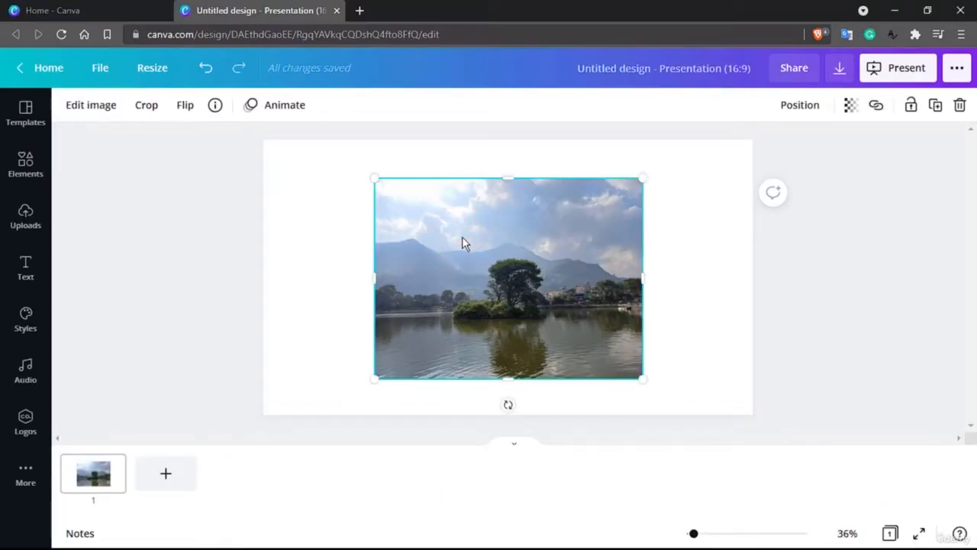
left_click(78, 106)
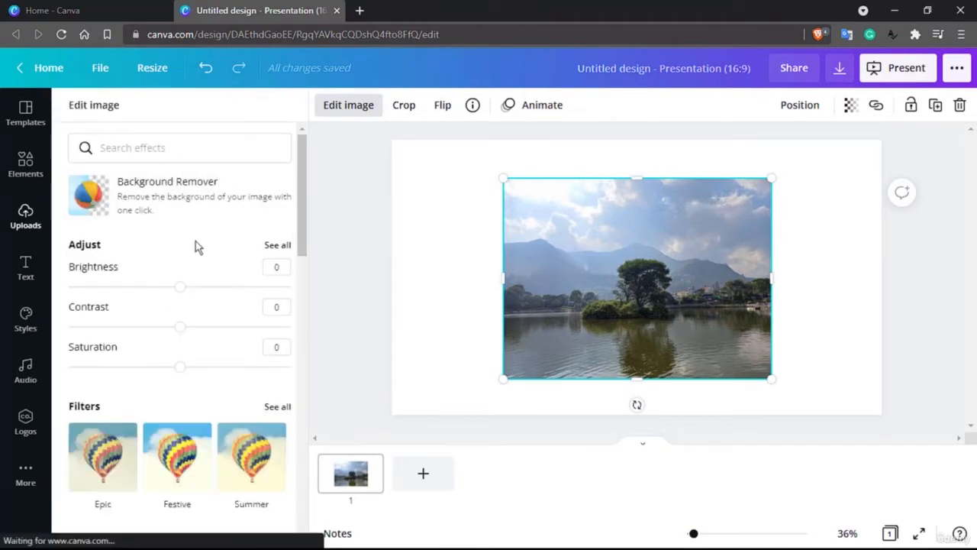
scroll(213, 263, "down", 5)
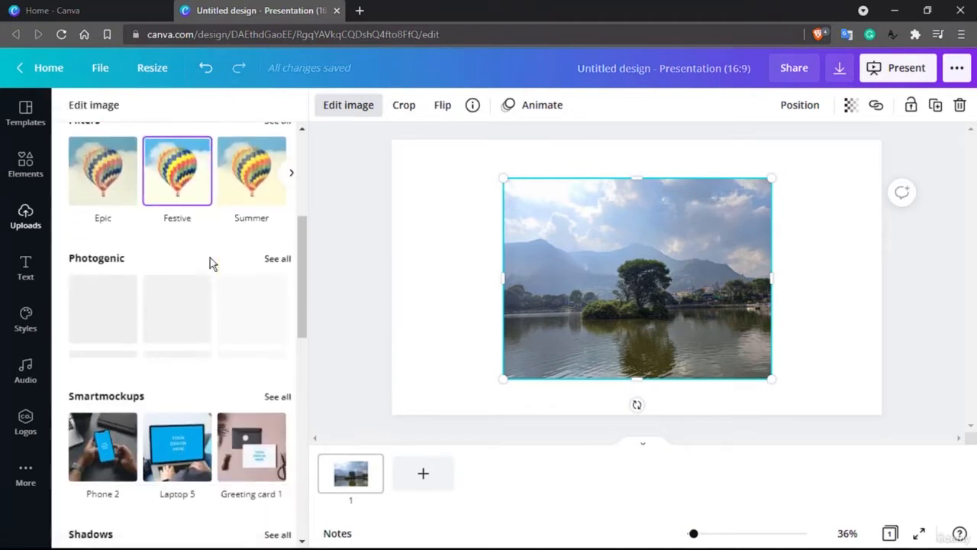
scroll(195, 313, "up", 7)
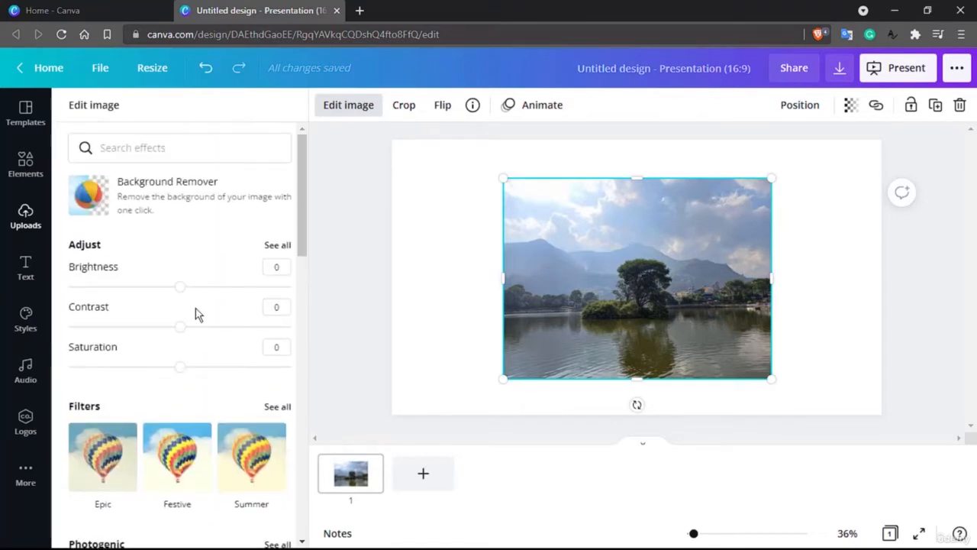
left_click(202, 192)
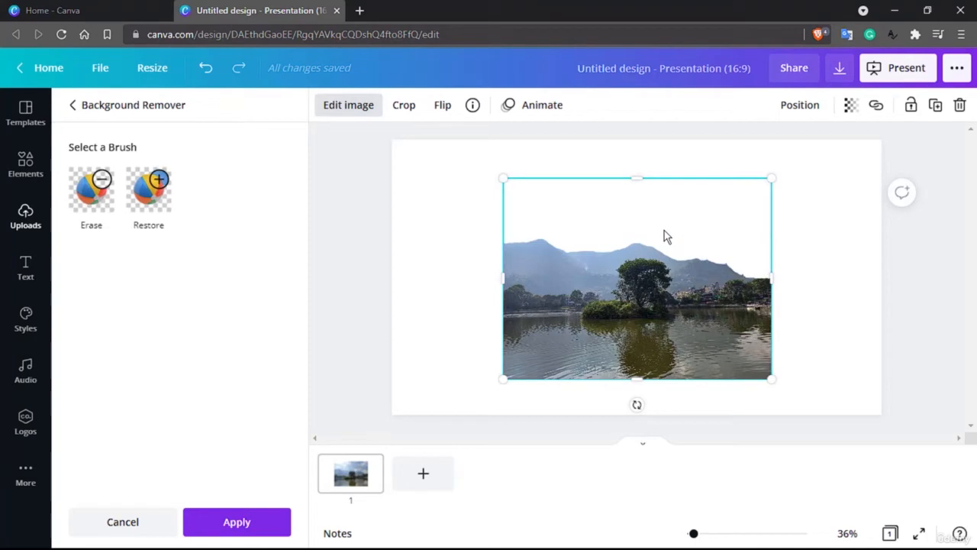
Check the lake photo's background removal in the full-screen preview and return to editing.
left_click(919, 534)
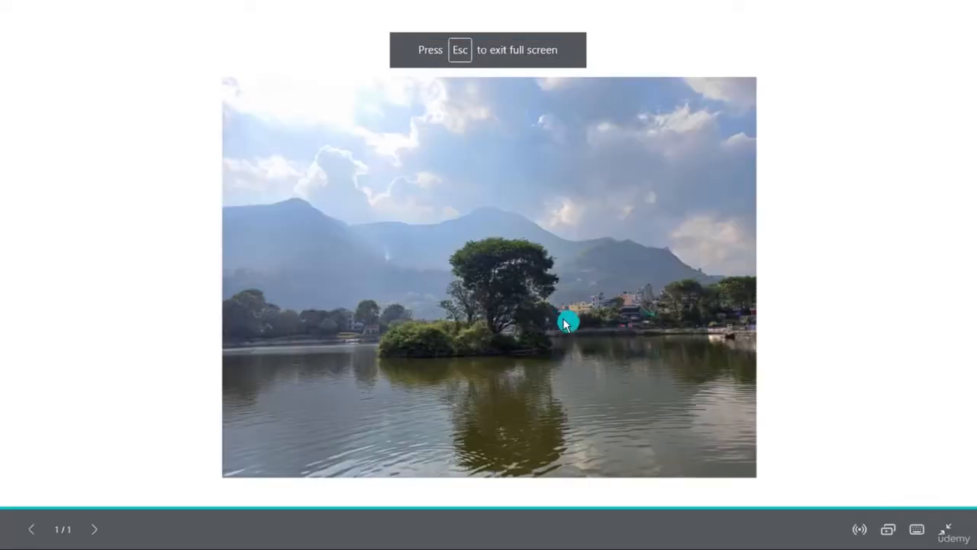
left_click(945, 529)
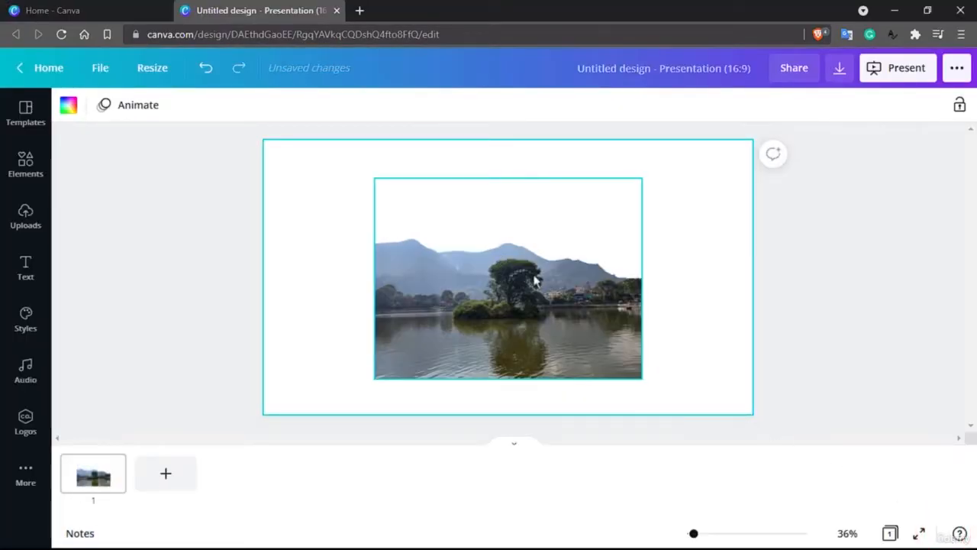
left_click(482, 246)
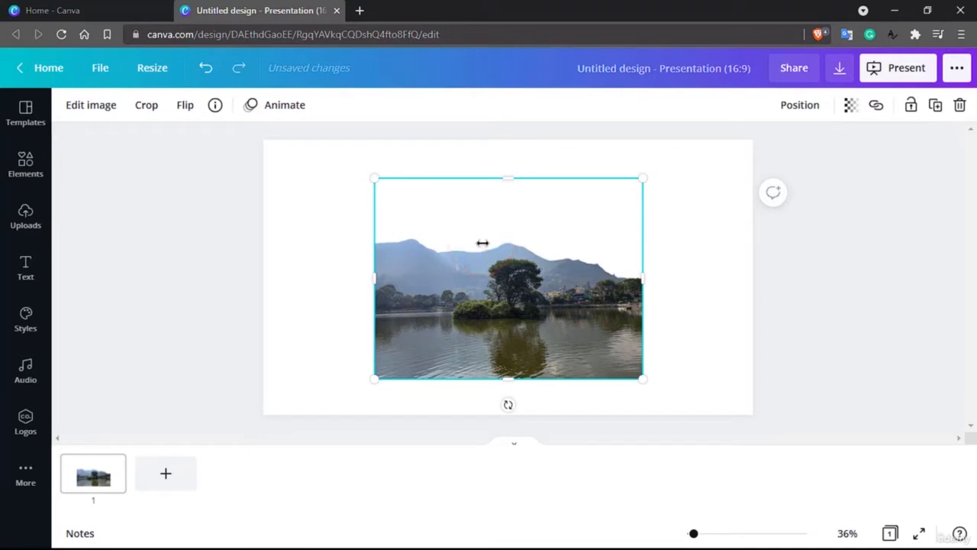
left_click(102, 111)
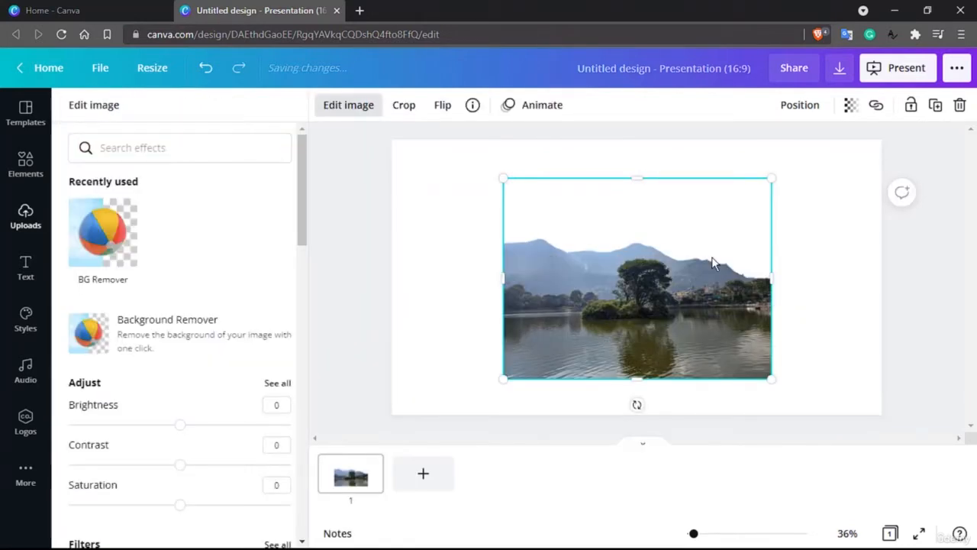
left_click(918, 532)
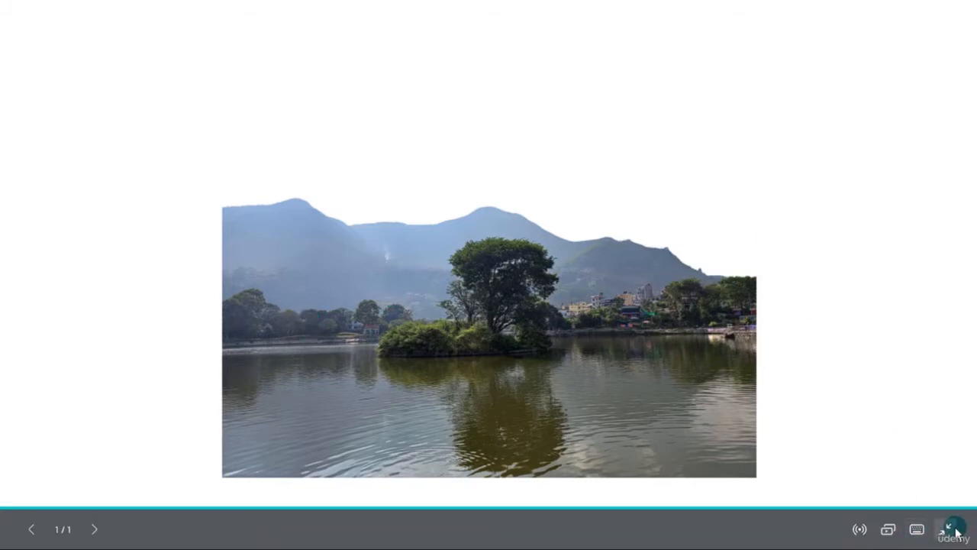
left_click(952, 530)
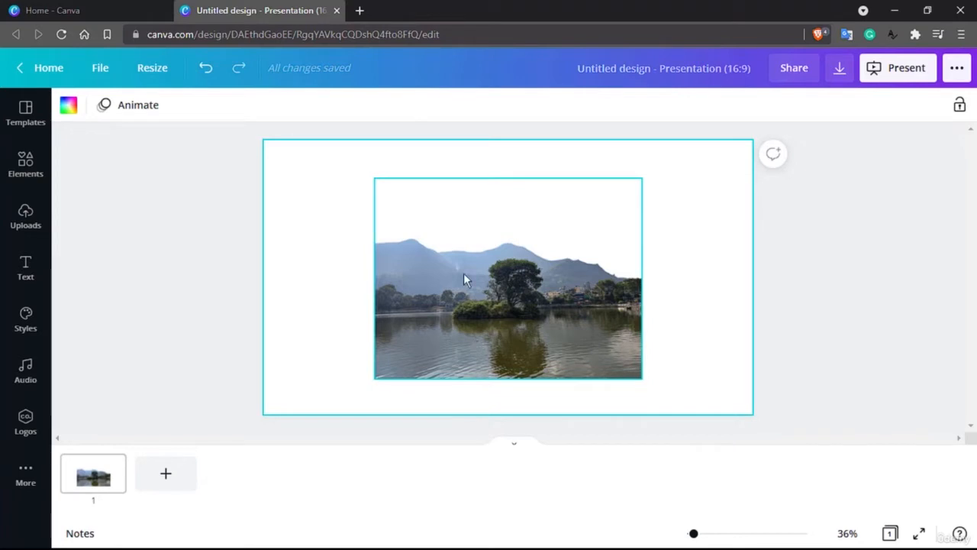
Undo the background removal, keeping the original lake photo placed on the page.
key("ctrl+z")
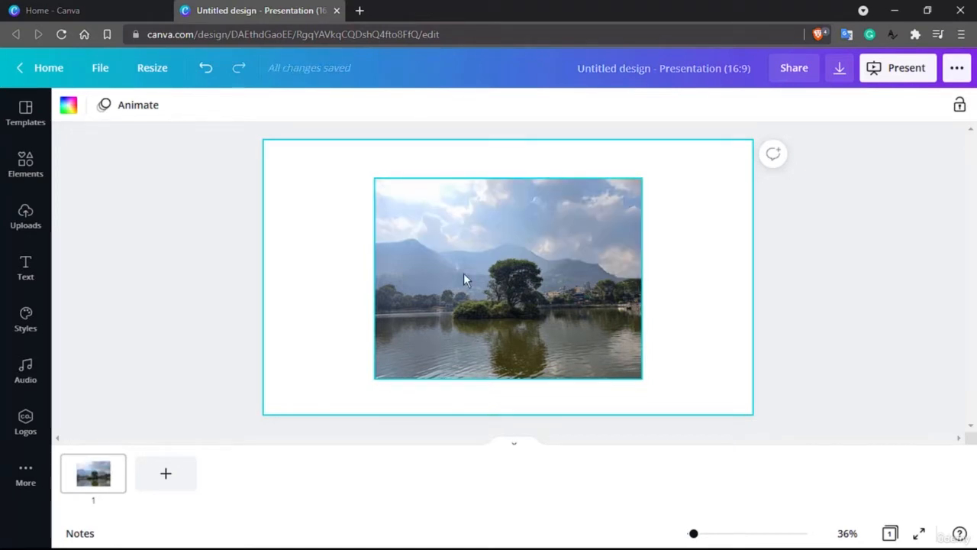
left_click(207, 71)
left_click(559, 262)
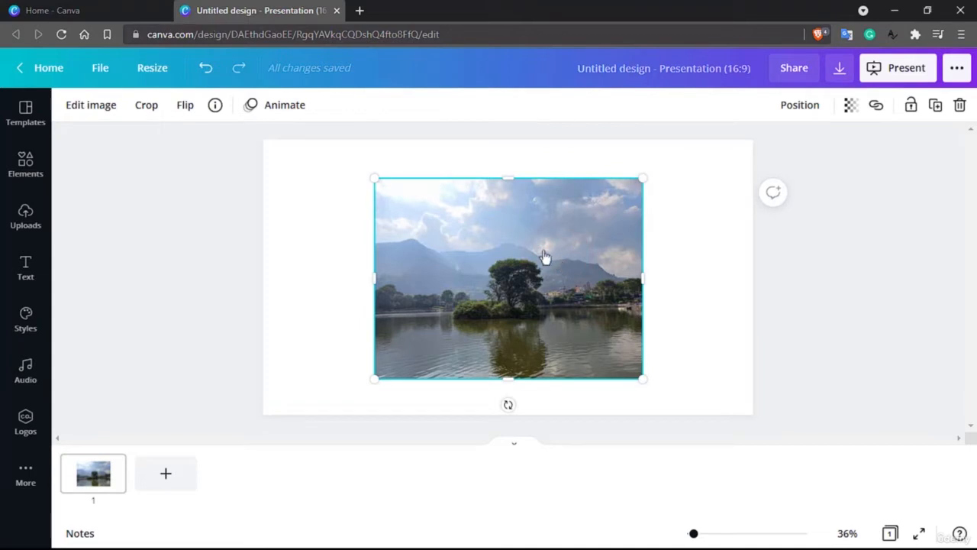
left_click(210, 73)
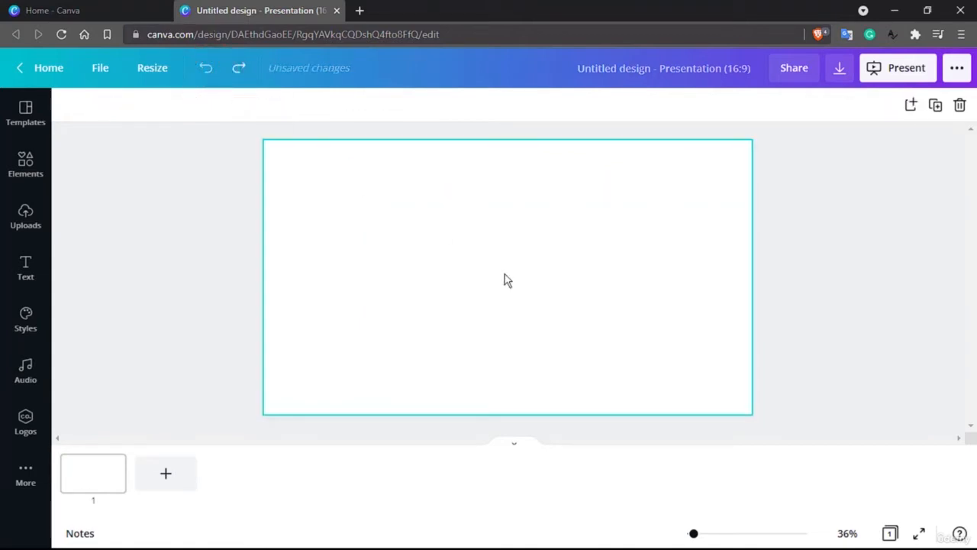
key("ctrl+y")
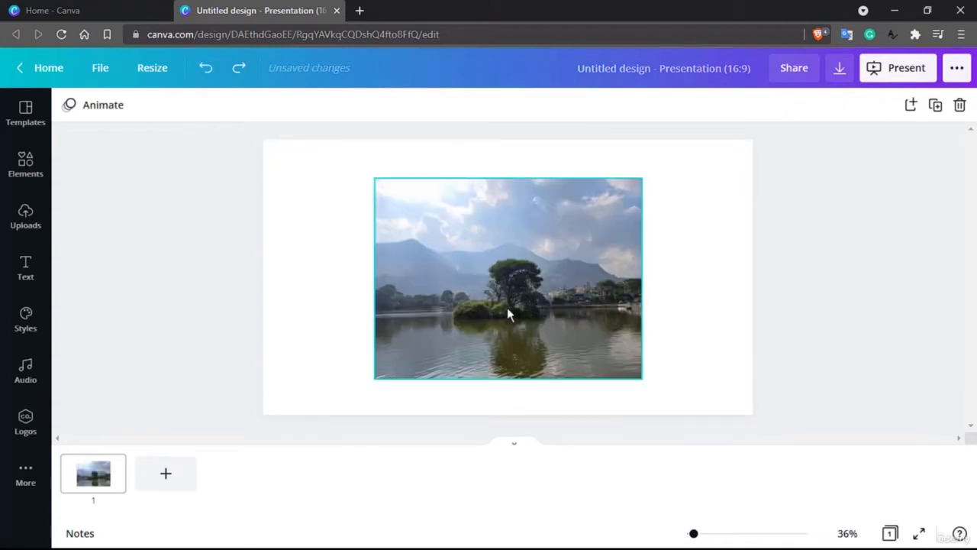
Open the full set of Adjust settings for the lake photo and look through the available image adjustments.
left_click(508, 309)
left_click(93, 106)
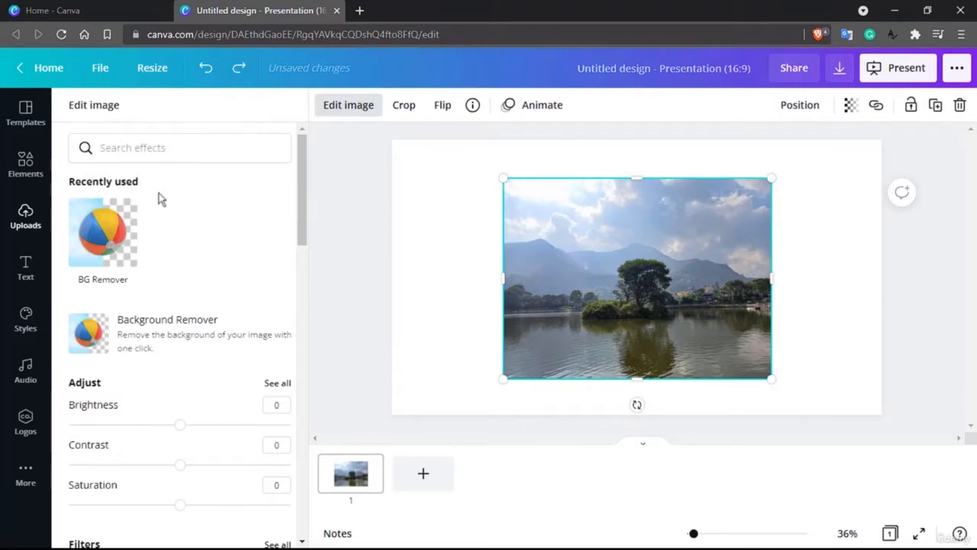
scroll(173, 216, "down", 2)
scroll(173, 216, "up", 2)
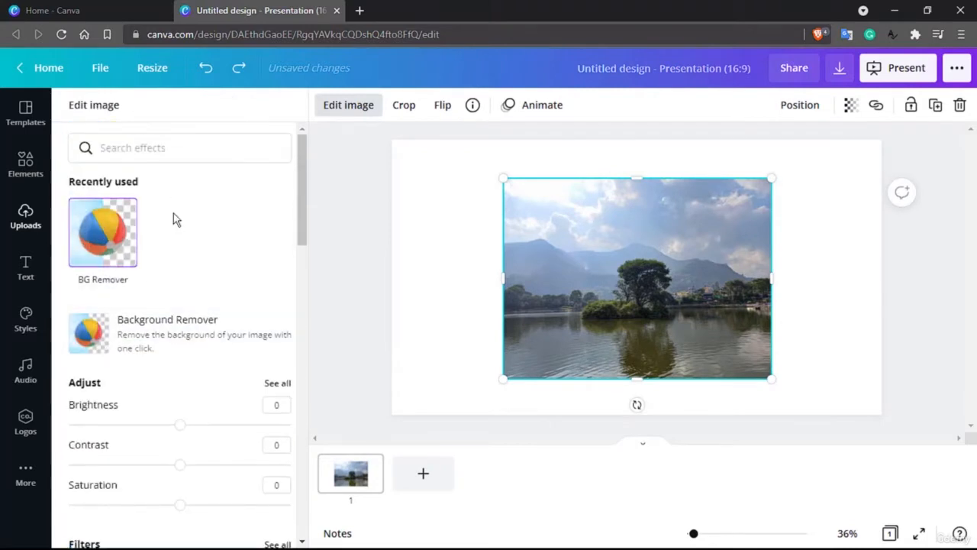
scroll(181, 272, "down", 2)
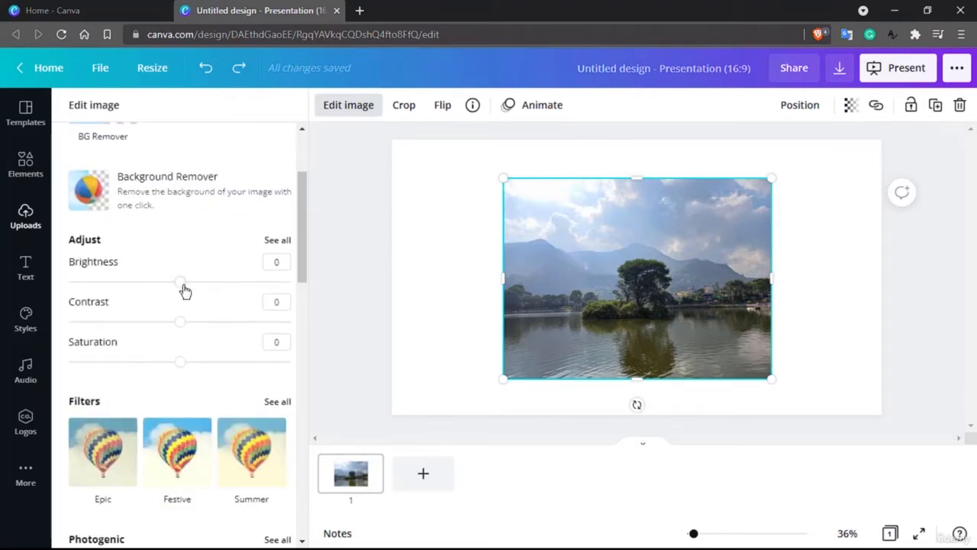
left_click(279, 240)
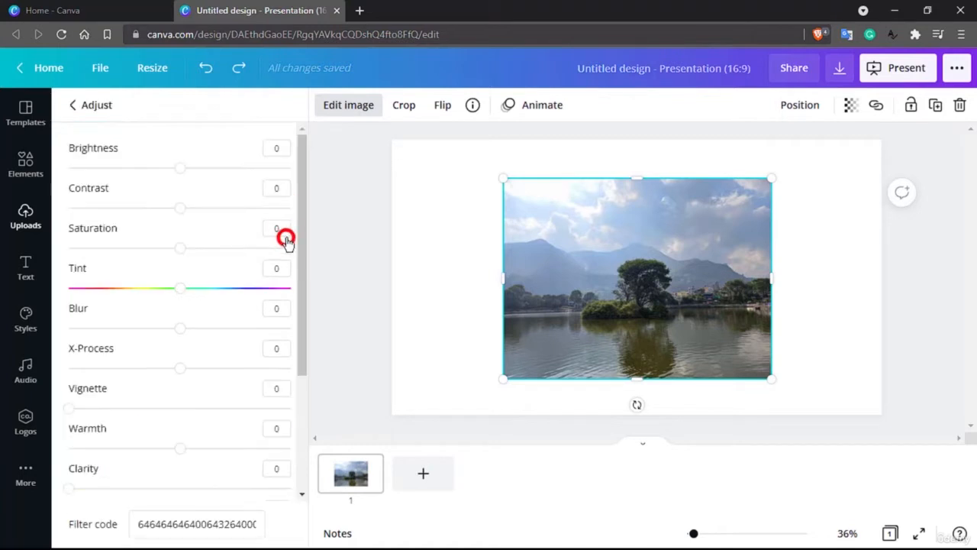
scroll(197, 409, "down", 3)
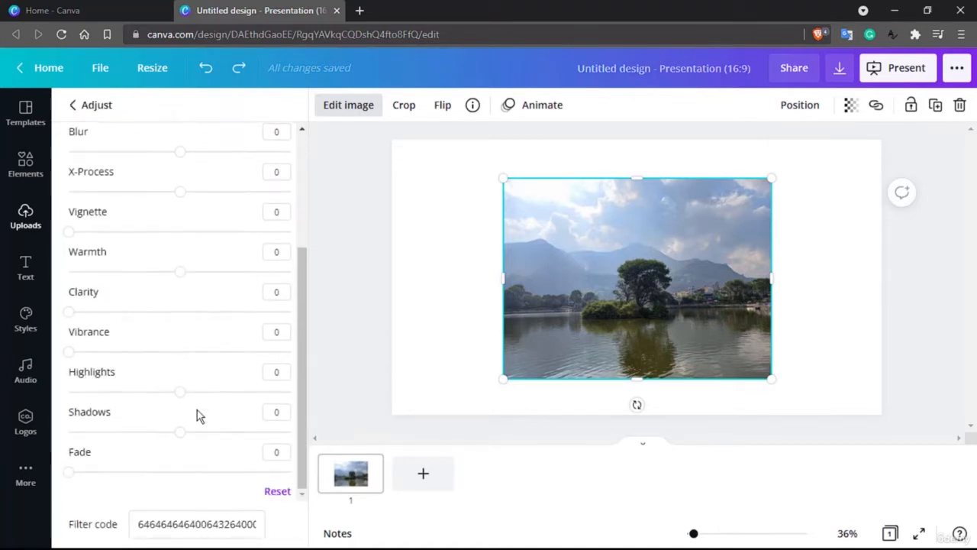
scroll(197, 410, "up", 3)
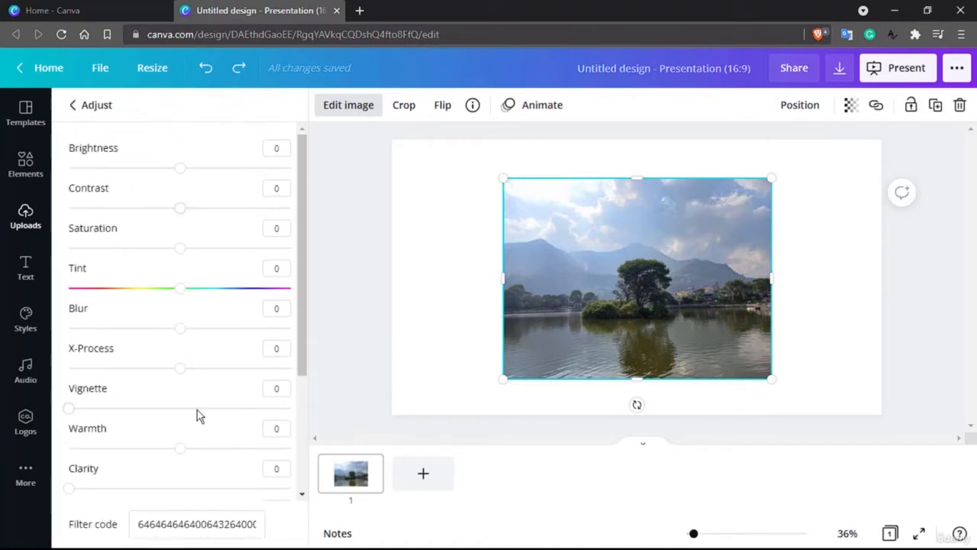
scroll(197, 412, "down", 3)
scroll(197, 412, "up", 3)
Set the lake photo's brightness to 0, contrast to 2 and saturation to 99.
mouse_move(178, 174)
left_mouse_down()
mouse_move(218, 166)
mouse_move(114, 171)
mouse_move(180, 173)
left_mouse_up()
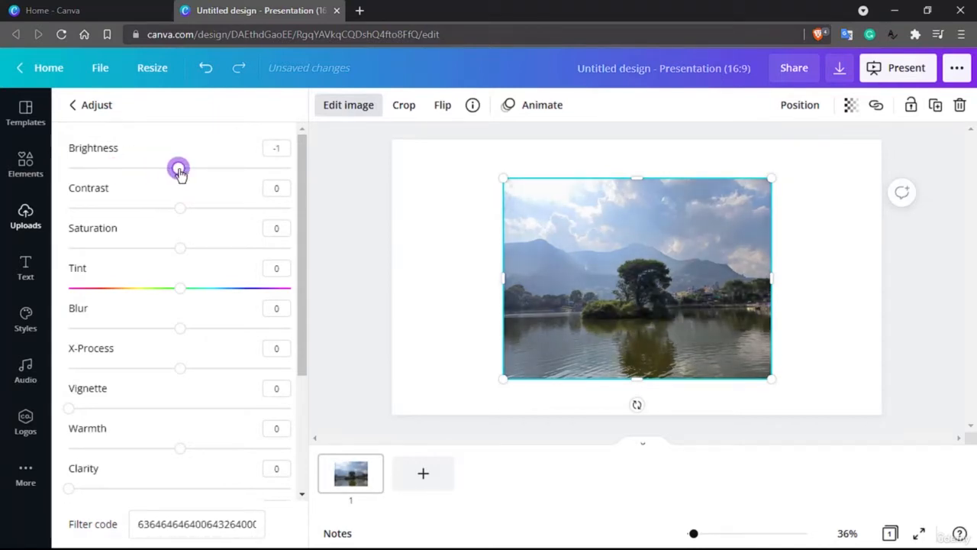
left_click(275, 147)
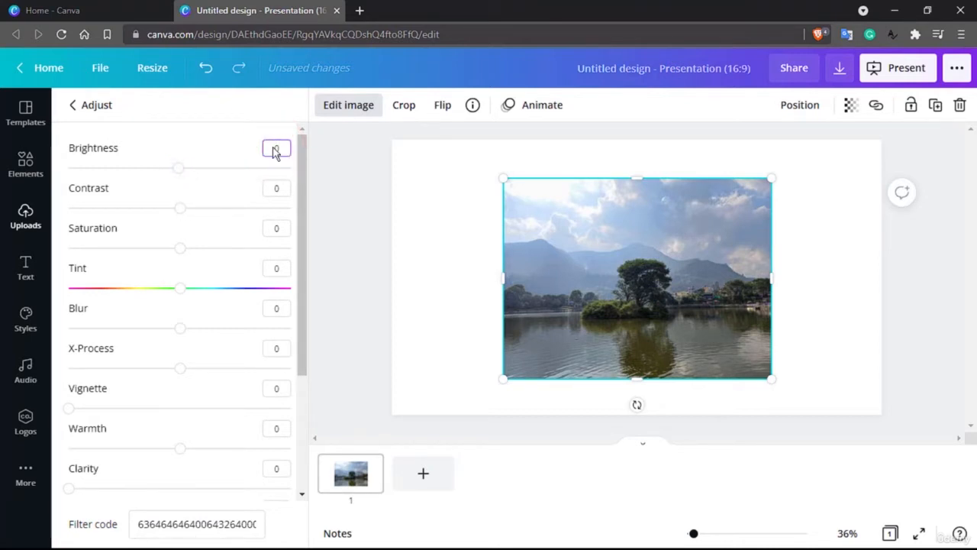
mouse_move(183, 208)
left_mouse_down()
mouse_move(203, 212)
mouse_move(168, 207)
mouse_move(183, 221)
left_mouse_up()
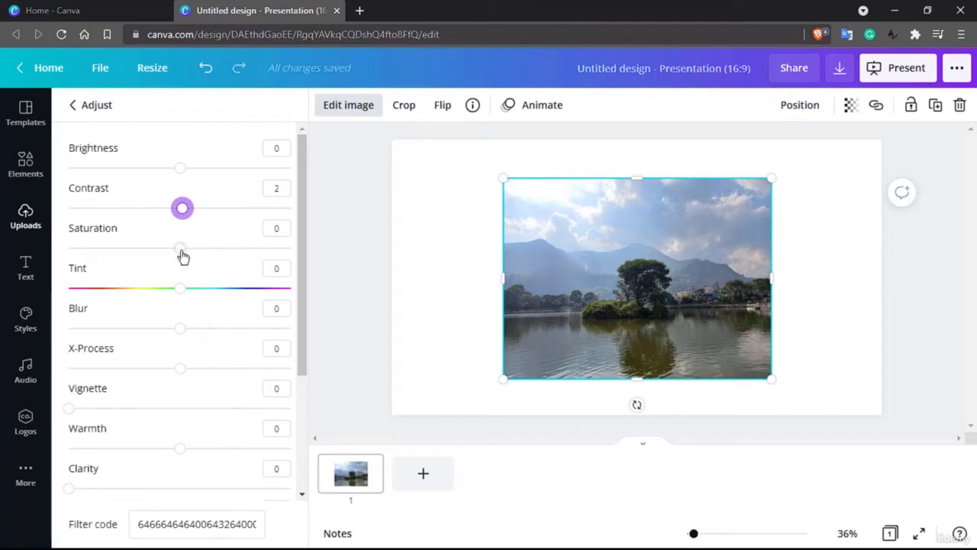
left_click_drag(183, 255, 291, 252)
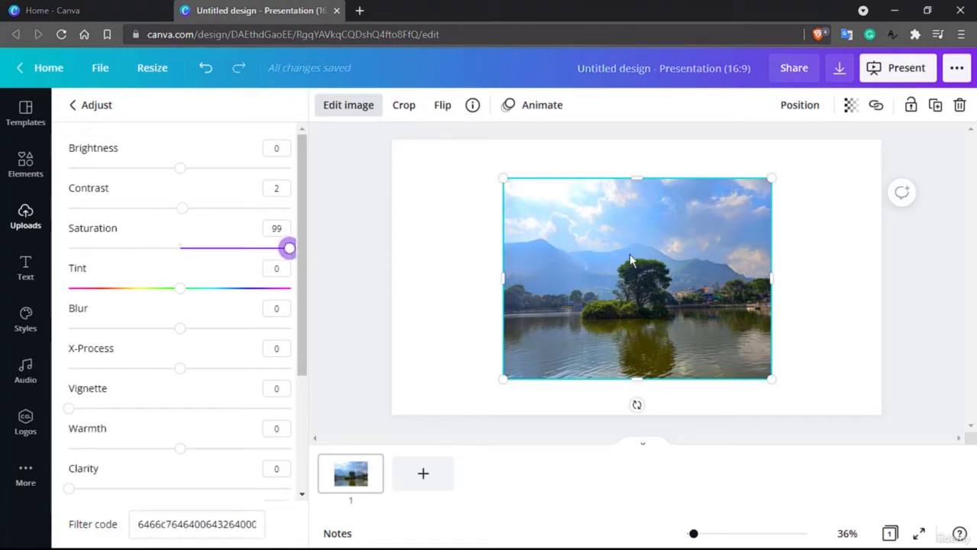
Enlarge the lake photo to cover most of the page and position it against the page's upper edge, near the right side.
left_click_drag(548, 214, 519, 214)
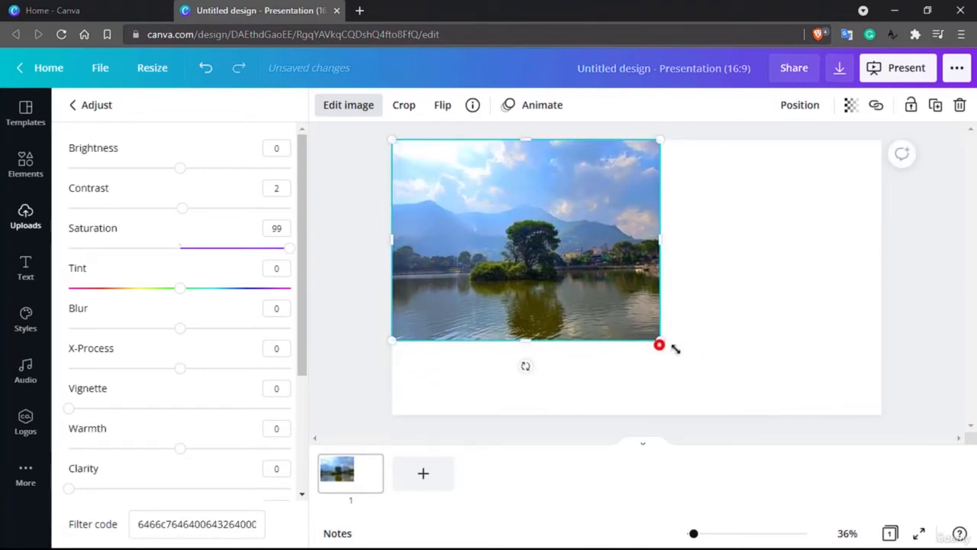
left_click_drag(675, 348, 865, 415)
left_click_drag(671, 318, 716, 317)
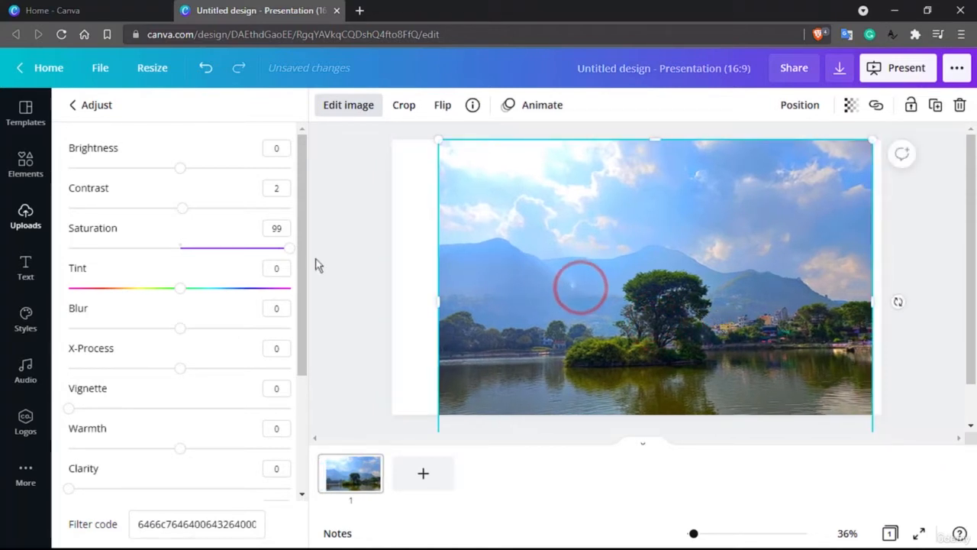
Compare the lake photo at saturation 0 and 100, leaving saturation at 0, and set its contrast to -2.
left_click_drag(233, 248, 181, 248)
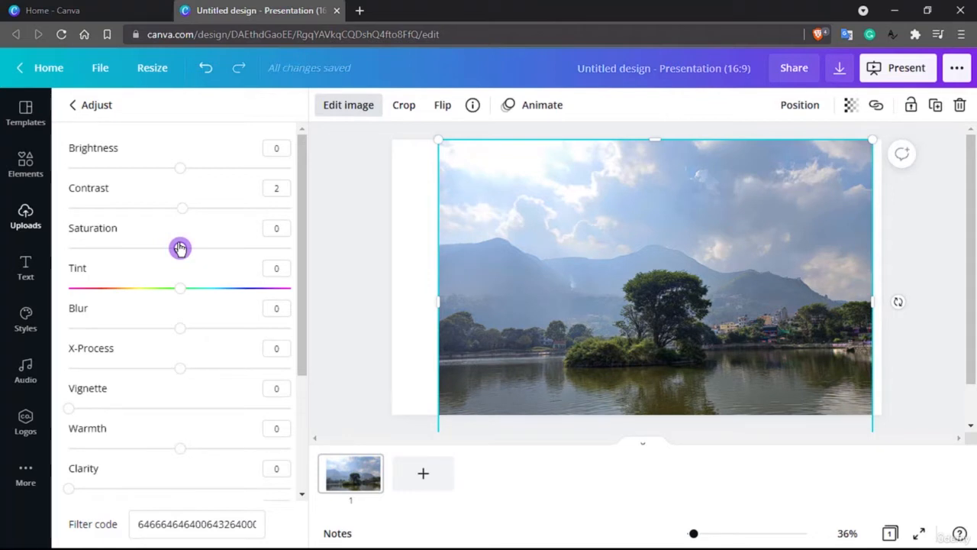
left_click_drag(140, 249, 320, 243)
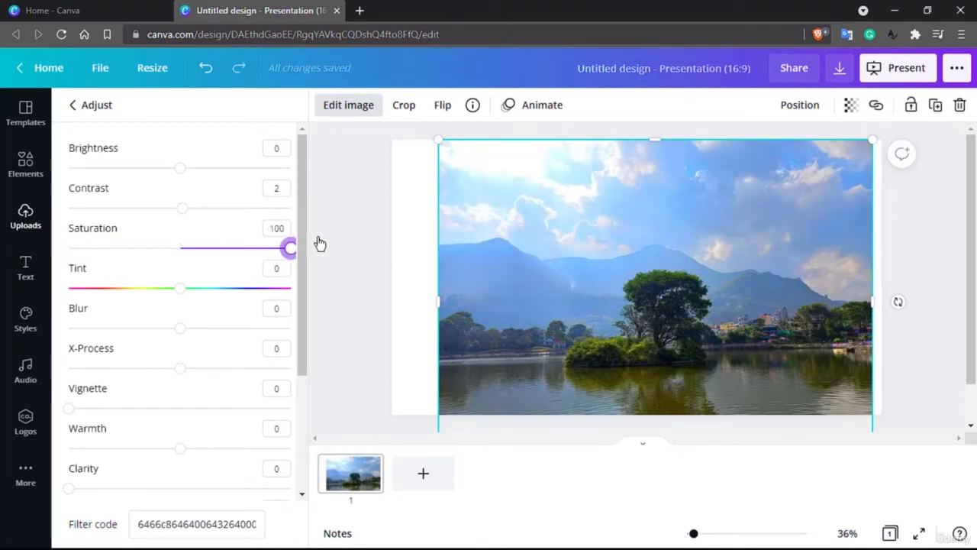
left_click_drag(303, 243, 181, 248)
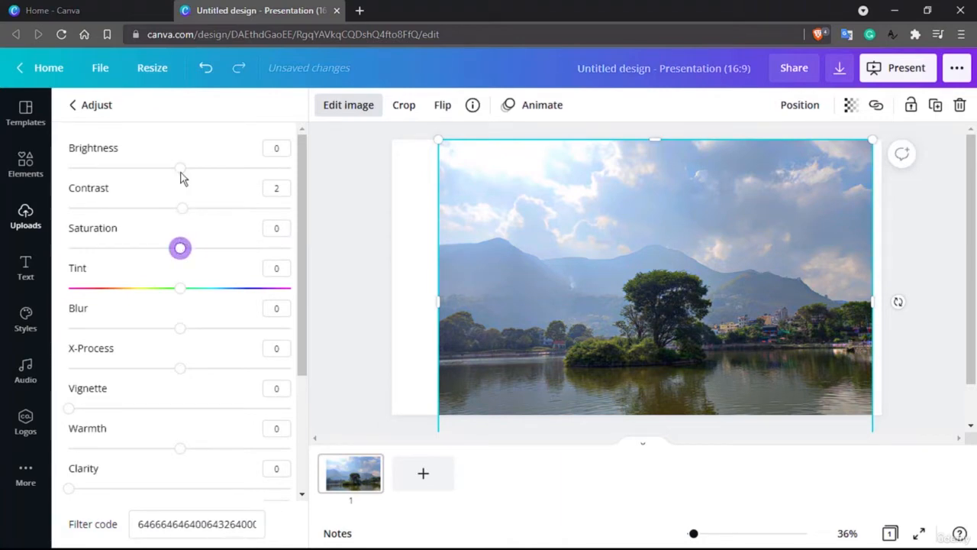
left_click_drag(181, 168, 178, 218)
Try a tint of -77 and blur values such as 13 and -100 on the lake photo, returning both adjustments to 0.
left_click_drag(180, 296, 95, 291)
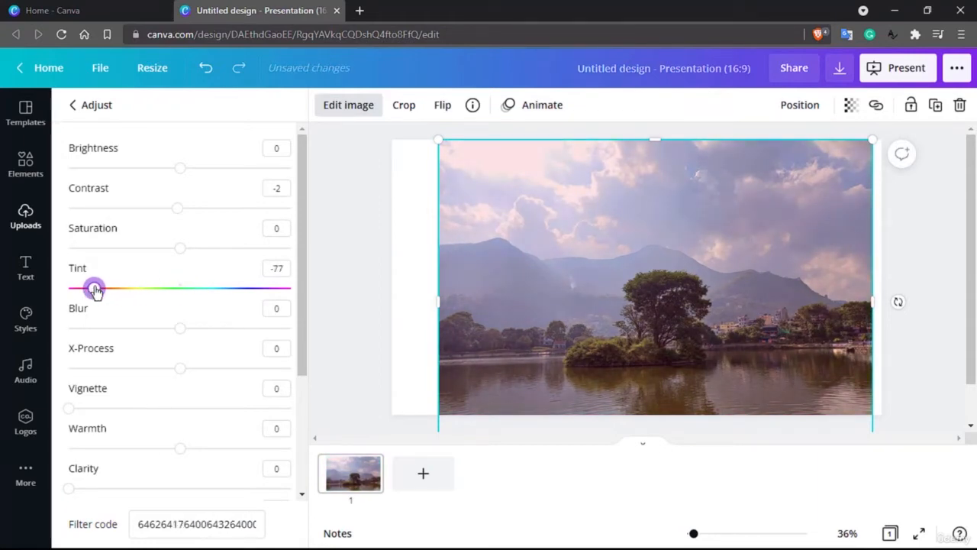
left_click_drag(95, 291, 180, 290)
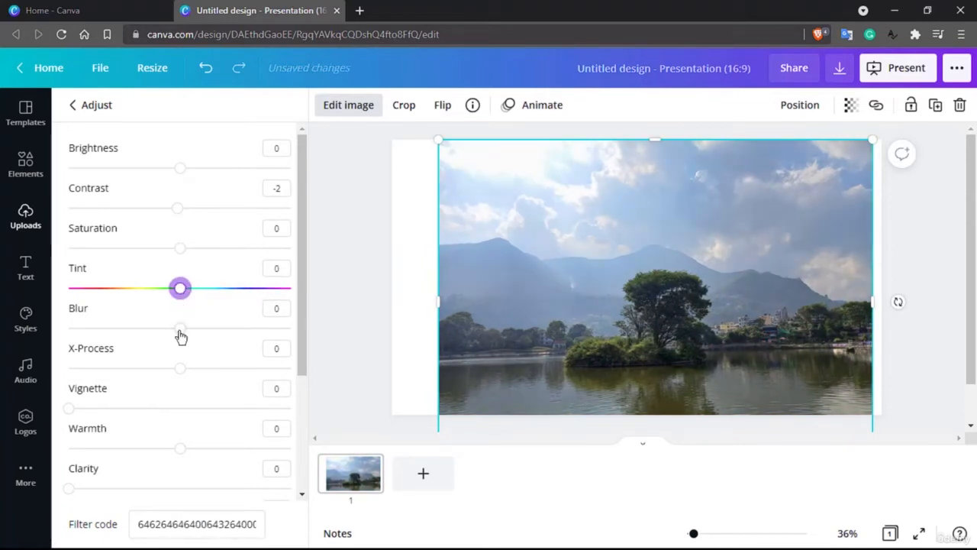
mouse_move(181, 337)
left_mouse_down()
mouse_move(252, 334)
mouse_move(174, 334)
left_mouse_up()
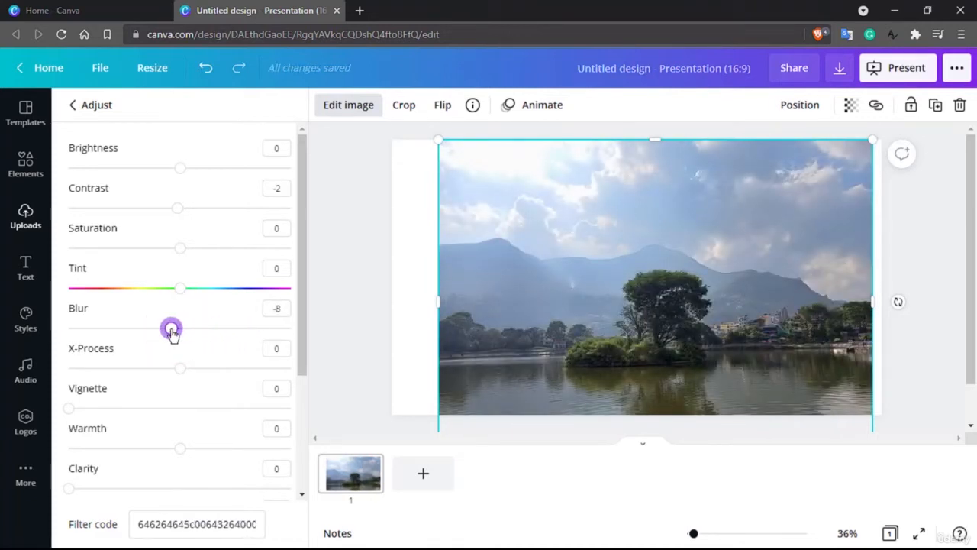
left_click_drag(172, 332, 180, 334)
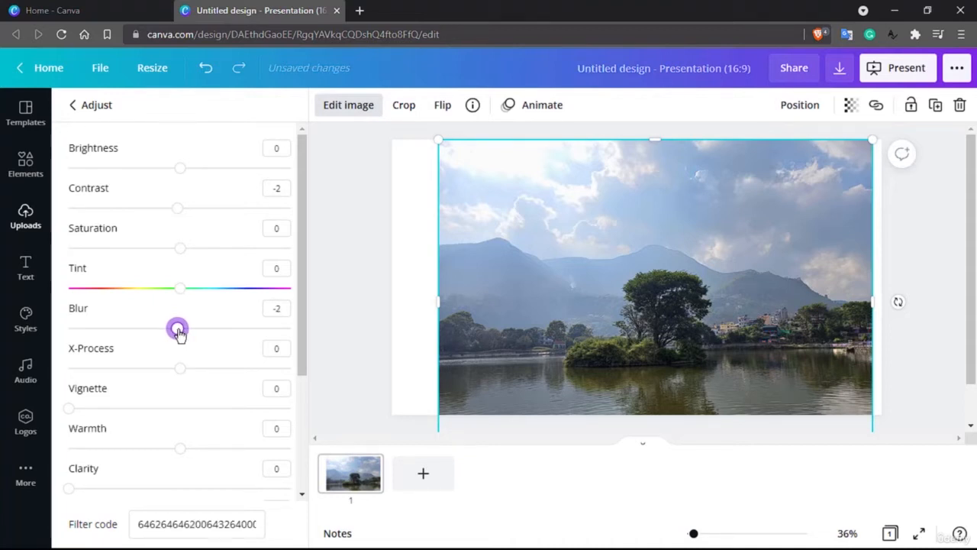
mouse_move(203, 334)
left_mouse_down()
mouse_move(220, 332)
mouse_move(197, 334)
left_mouse_up()
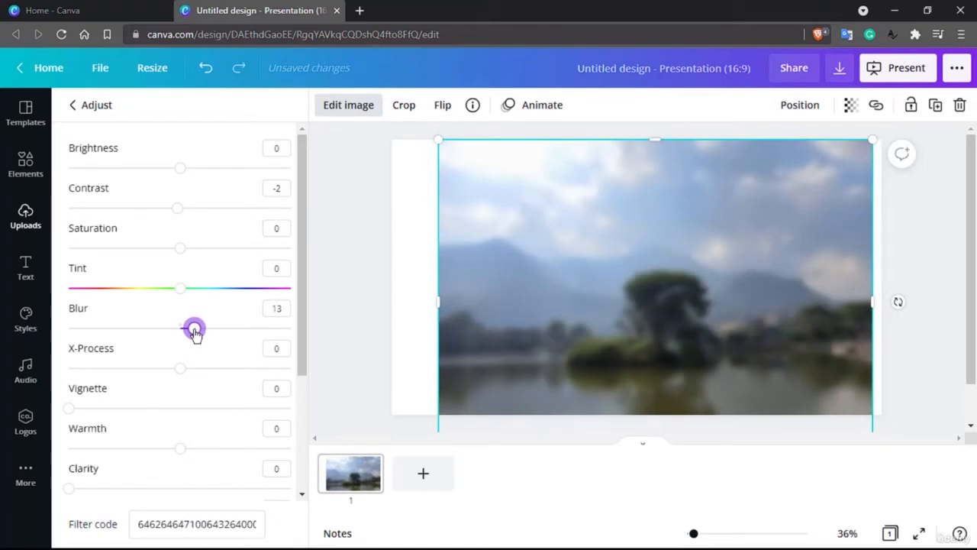
left_click_drag(193, 334, 59, 334)
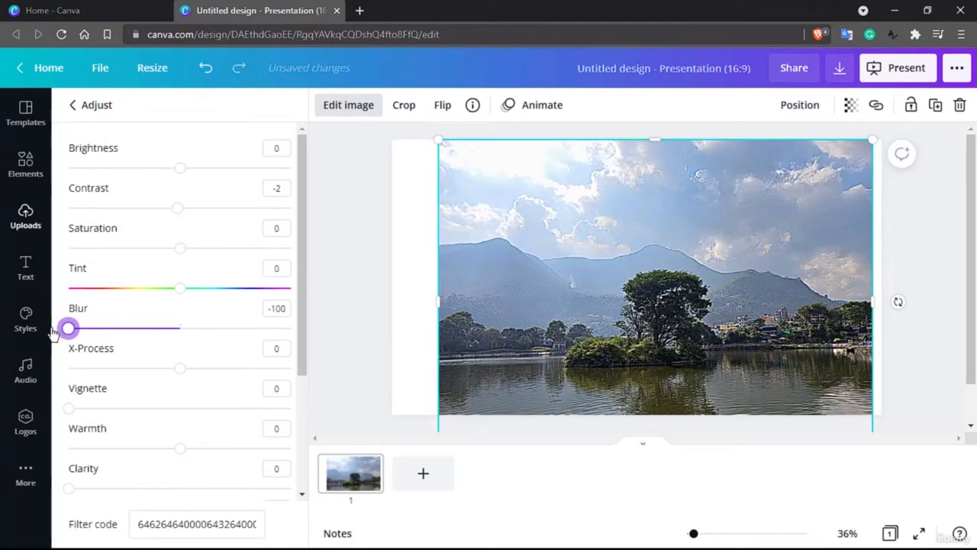
left_click_drag(52, 333, 178, 329)
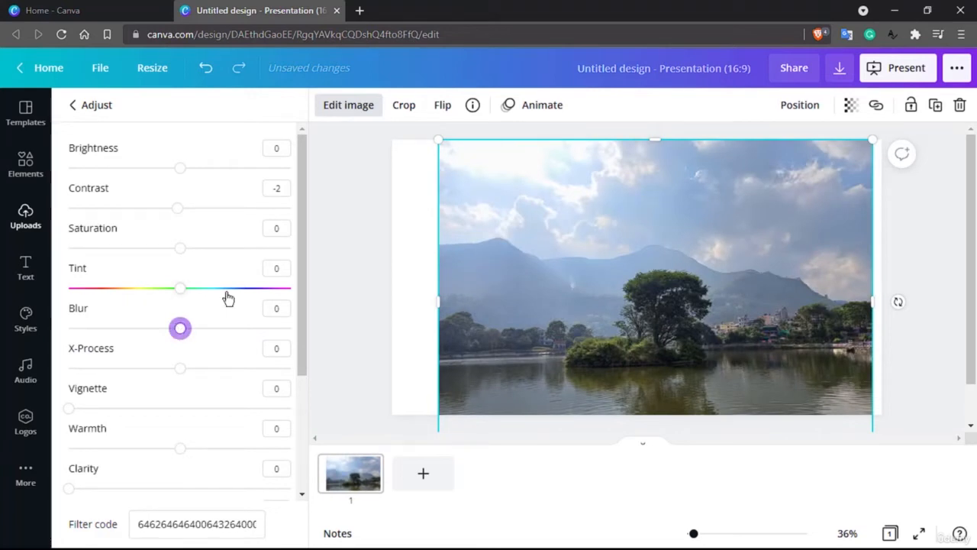
Try out the X-Process and Vignette adjustments on the lake photo, including a vignette of 49, and return both to 0.
scroll(228, 298, "down", 1)
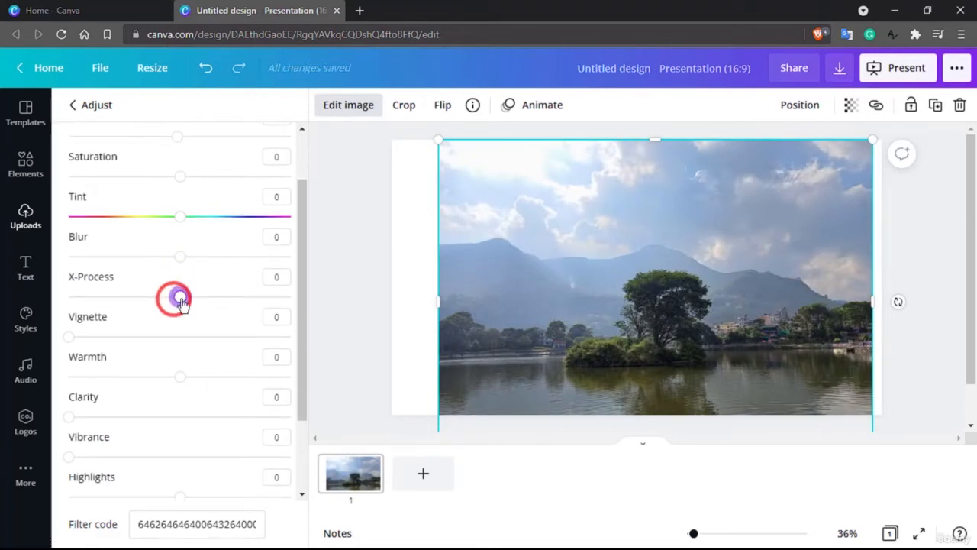
mouse_move(174, 301)
left_mouse_down()
mouse_move(264, 300)
mouse_move(58, 307)
mouse_move(168, 297)
mouse_move(68, 298)
mouse_move(282, 308)
mouse_move(68, 299)
mouse_move(185, 303)
left_mouse_up()
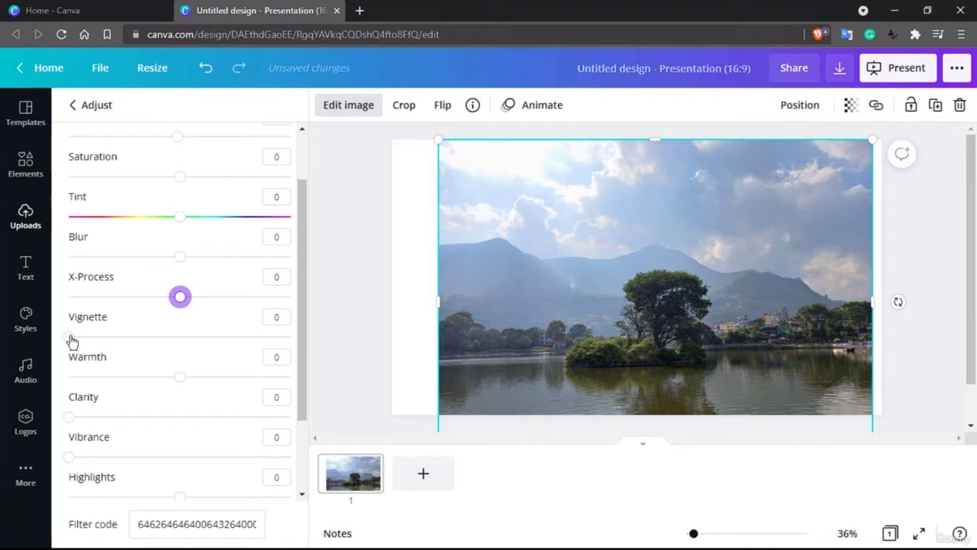
left_click_drag(69, 336, 2, 339)
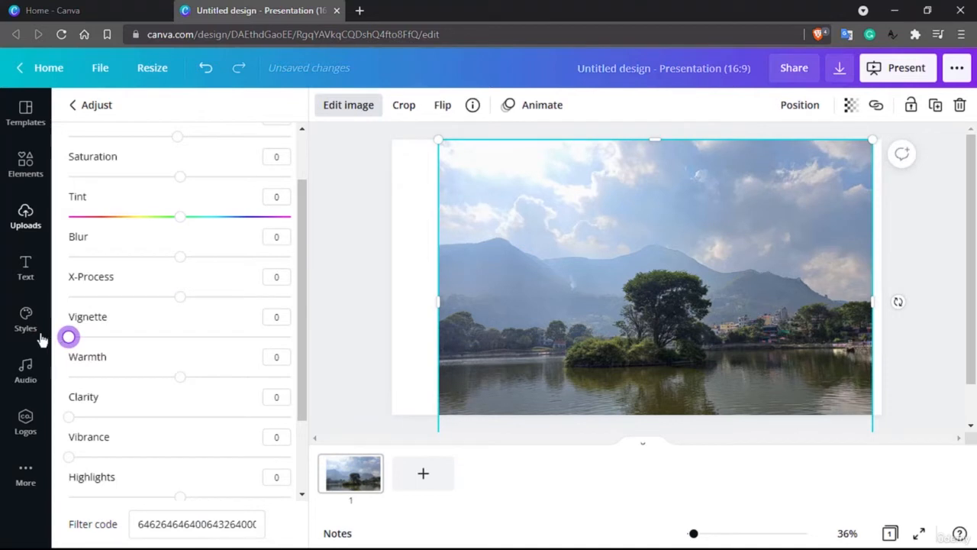
left_click_drag(42, 338, 178, 339)
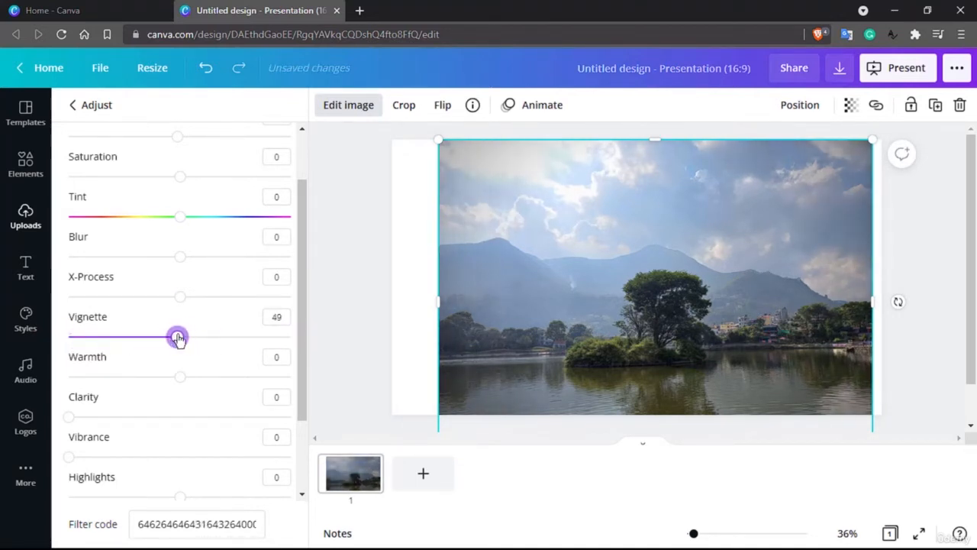
left_click_drag(267, 336, 68, 338)
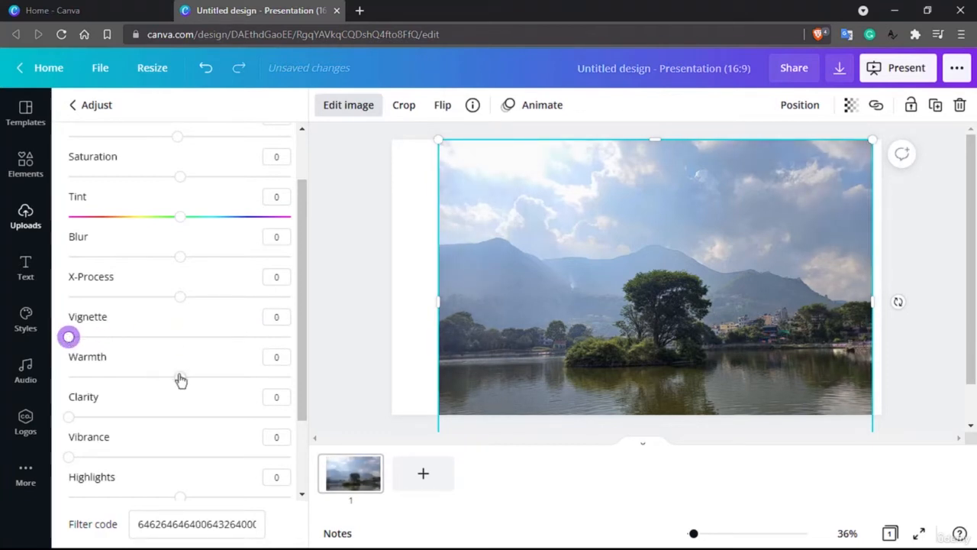
Set the lake photo's warmth to -2, and try the Clarity and Vibrance adjustments, leaving both at 0.
left_click_drag(180, 378, 201, 376)
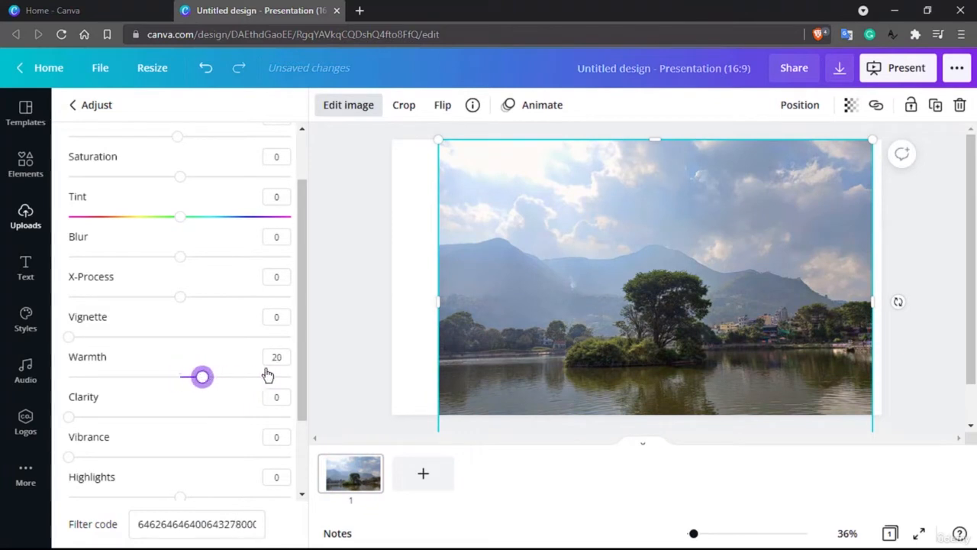
left_click_drag(267, 374, 172, 375)
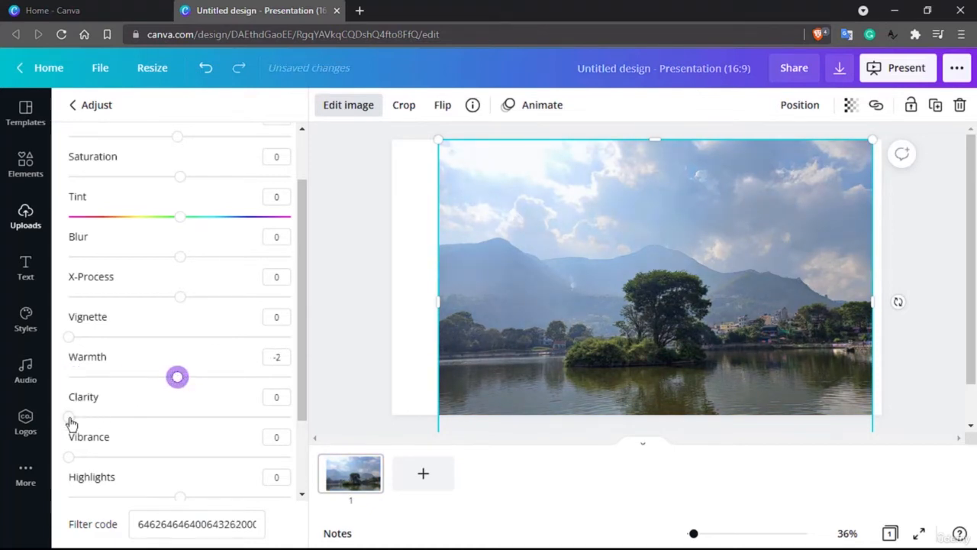
mouse_move(69, 418)
left_mouse_down()
mouse_move(293, 417)
mouse_move(64, 420)
left_mouse_up()
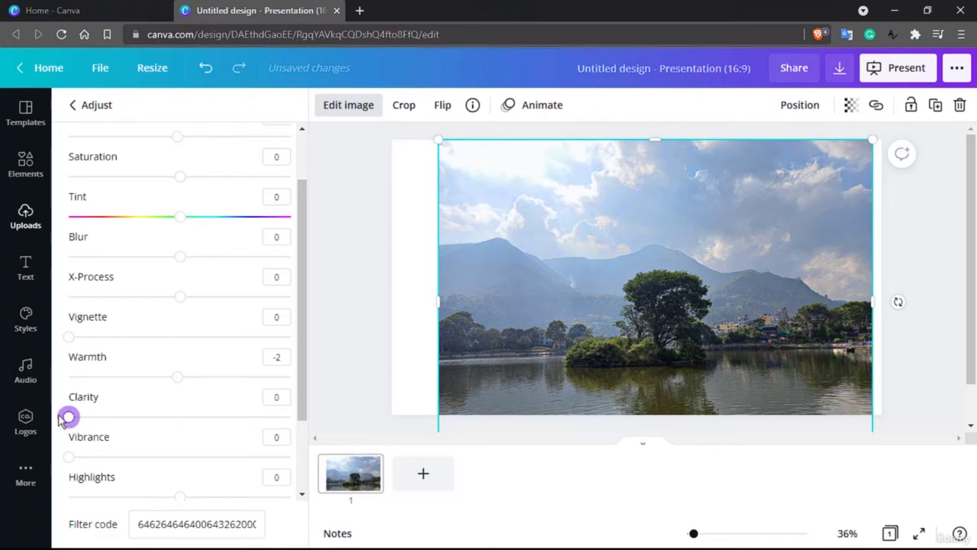
scroll(65, 397, "down", 3)
left_click_drag(70, 352, 85, 369)
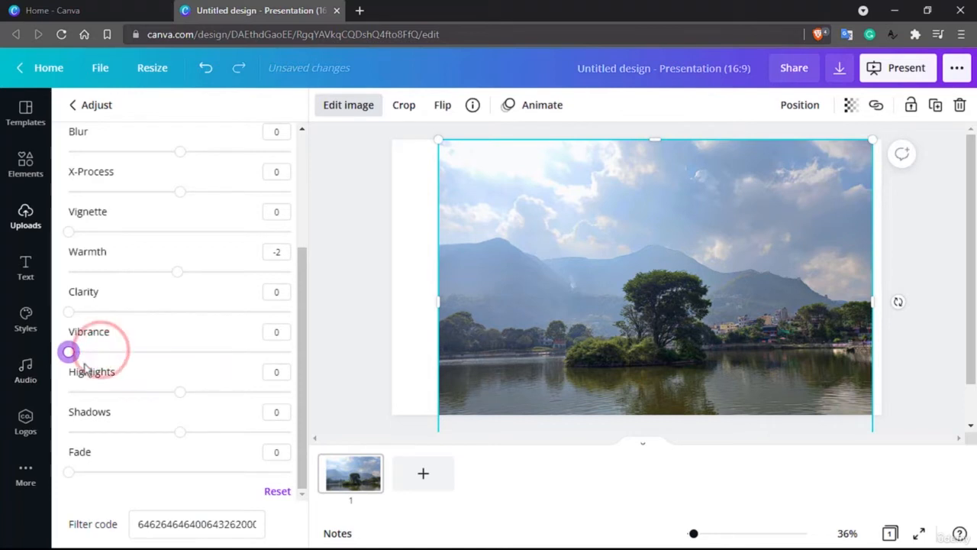
Try highlights values of -23 and 23 on the lake photo and settle on -2.
left_click_drag(185, 394, 163, 393)
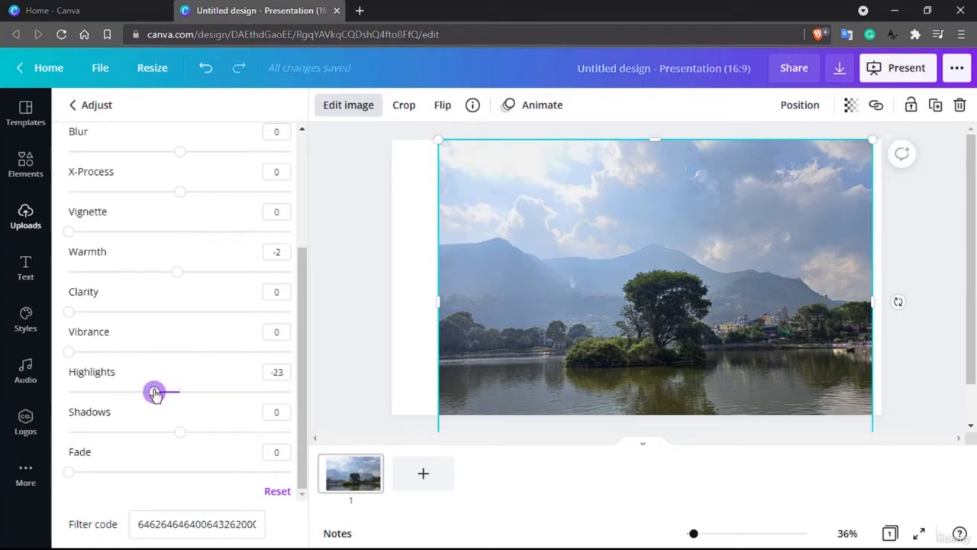
left_click_drag(162, 396, 214, 387)
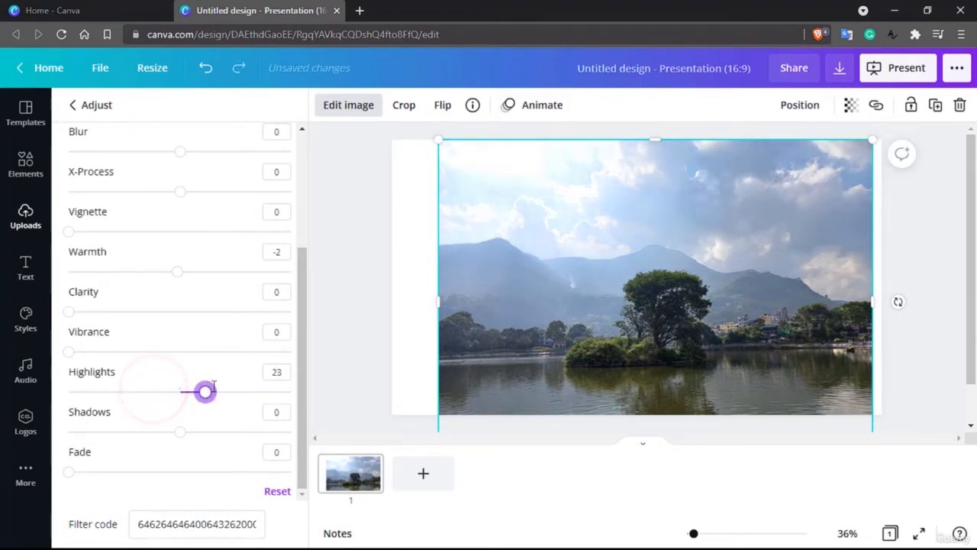
left_click(509, 160)
left_click_drag(204, 392, 179, 402)
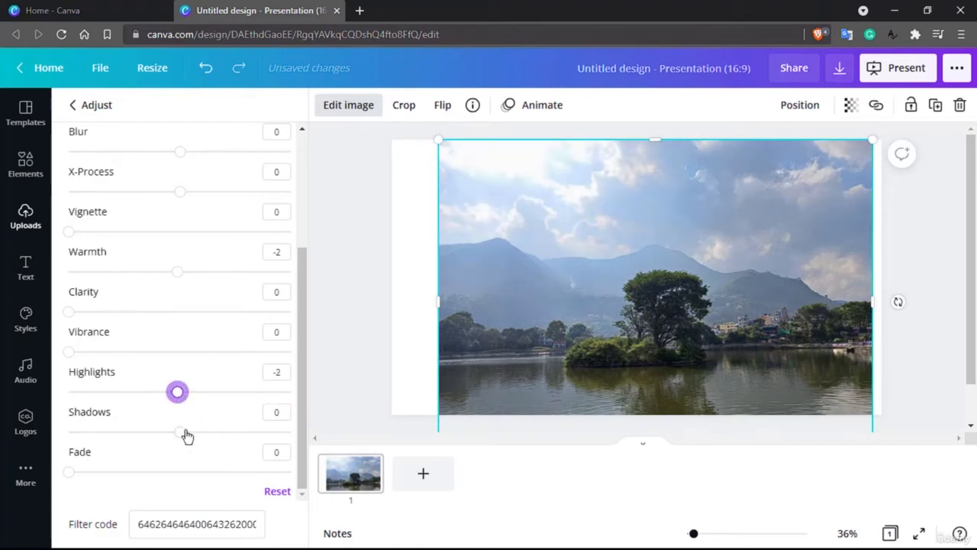
Try the lake photo's shadows at -100, settle on 2, and set the fade to 1.
left_click_drag(187, 436, 68, 429)
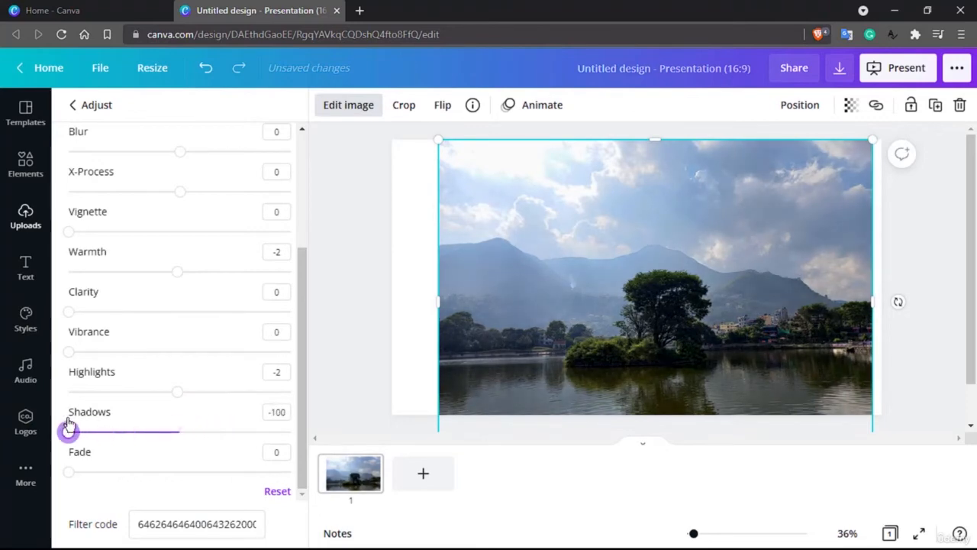
left_click_drag(204, 423, 183, 436)
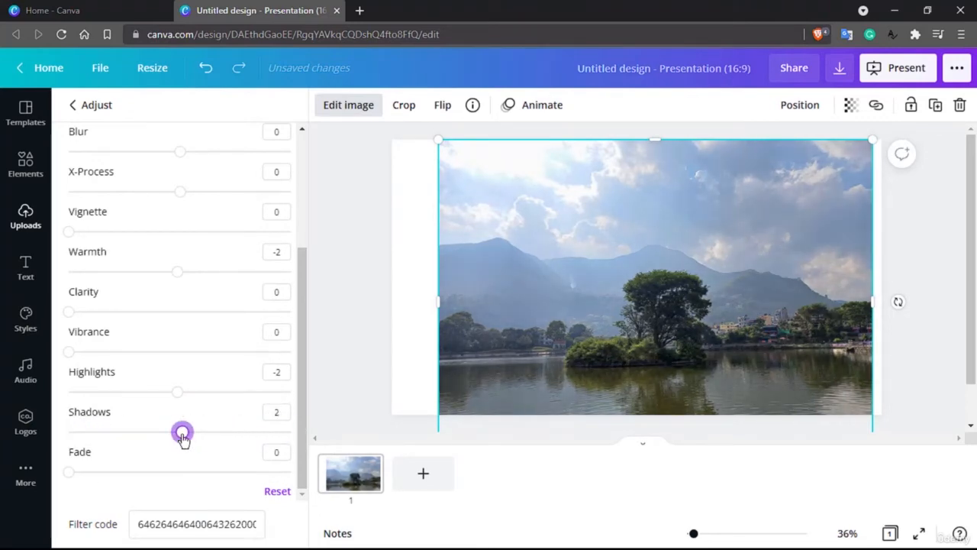
mouse_move(69, 473)
left_mouse_down()
mouse_move(268, 469)
mouse_move(61, 469)
mouse_move(247, 454)
mouse_move(68, 471)
mouse_move(240, 469)
mouse_move(67, 471)
mouse_move(238, 471)
mouse_move(71, 473)
left_mouse_up()
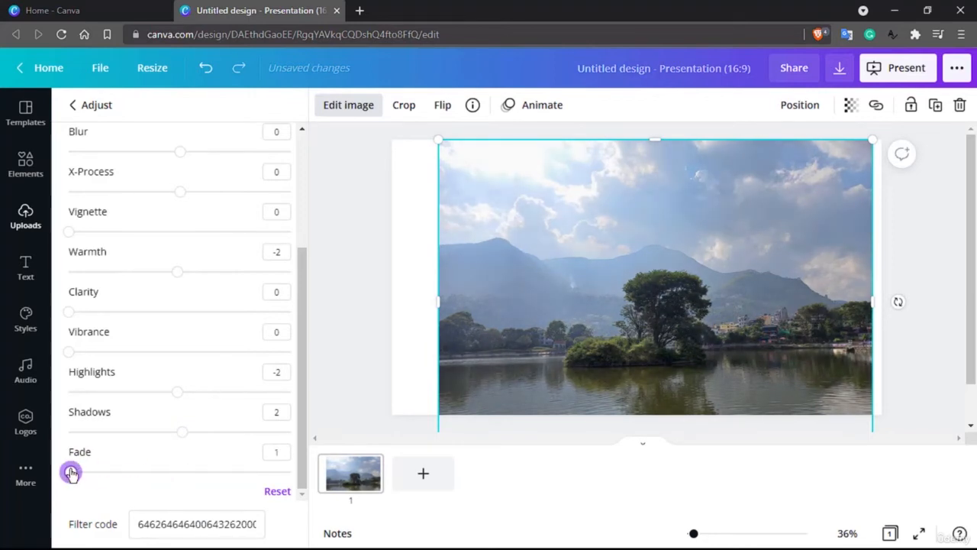
Leave the Adjust settings and open the full collection of filters for the lake photo.
left_click(77, 107)
scroll(82, 115, "down", 2)
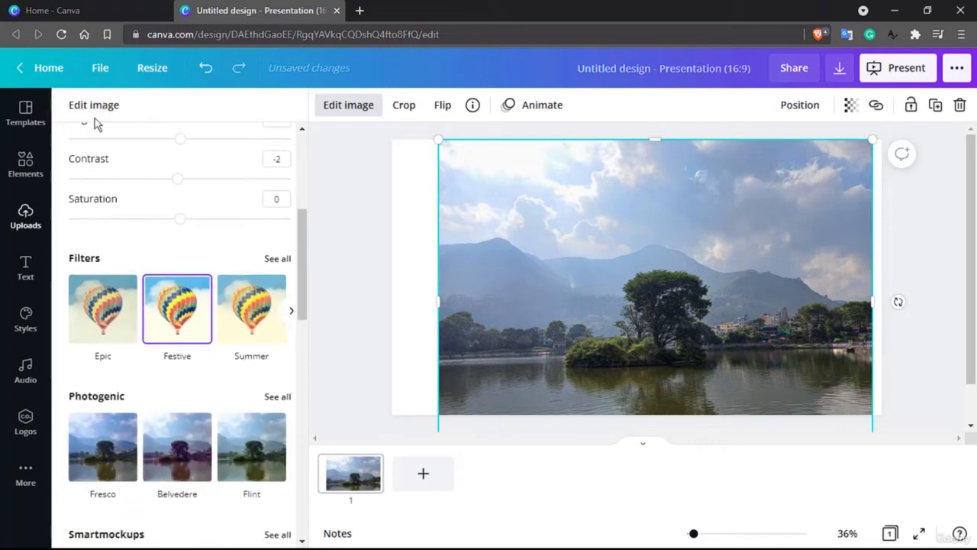
left_click(277, 259)
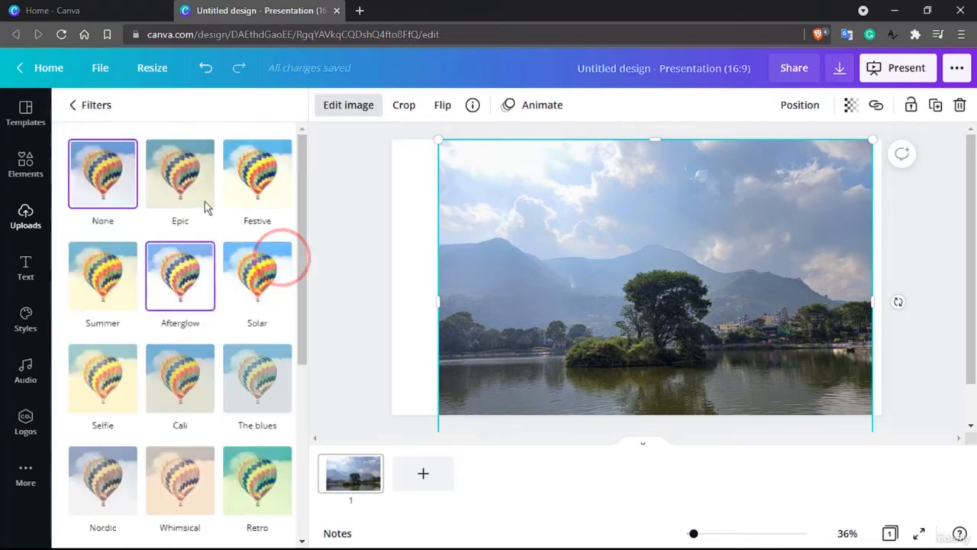
Preview the Epic, Festive, Solar, Afterglow, Summer, Selfie and Cali filters on the lake photo, and look at Cali's intensity setting.
left_click(182, 180)
left_click(265, 177)
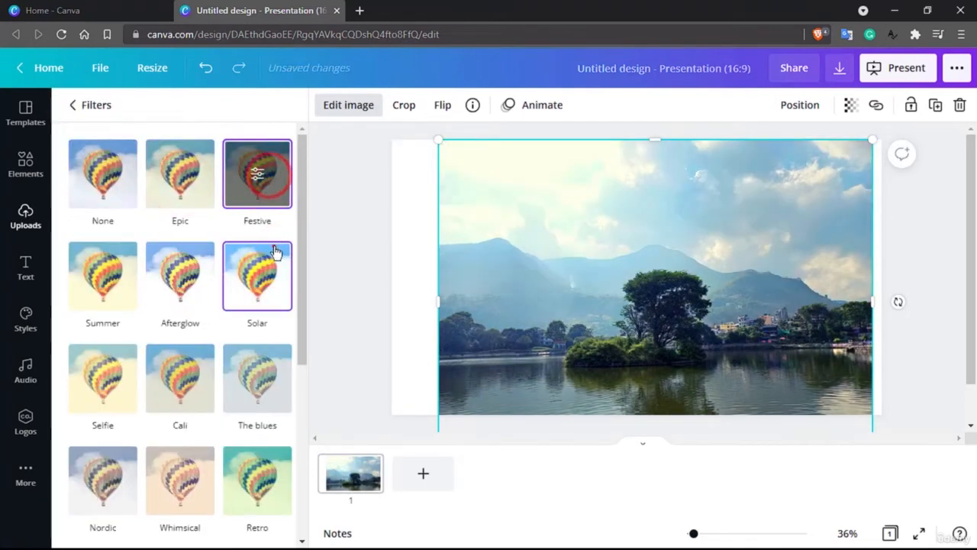
left_click(273, 255)
left_click(202, 276)
left_click(99, 278)
left_click(104, 393)
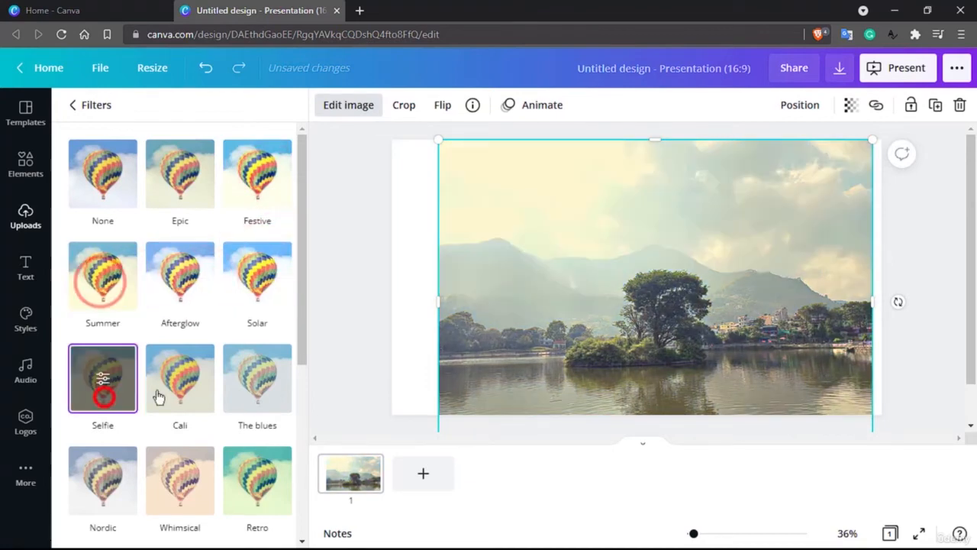
left_click(181, 387)
left_click(175, 374)
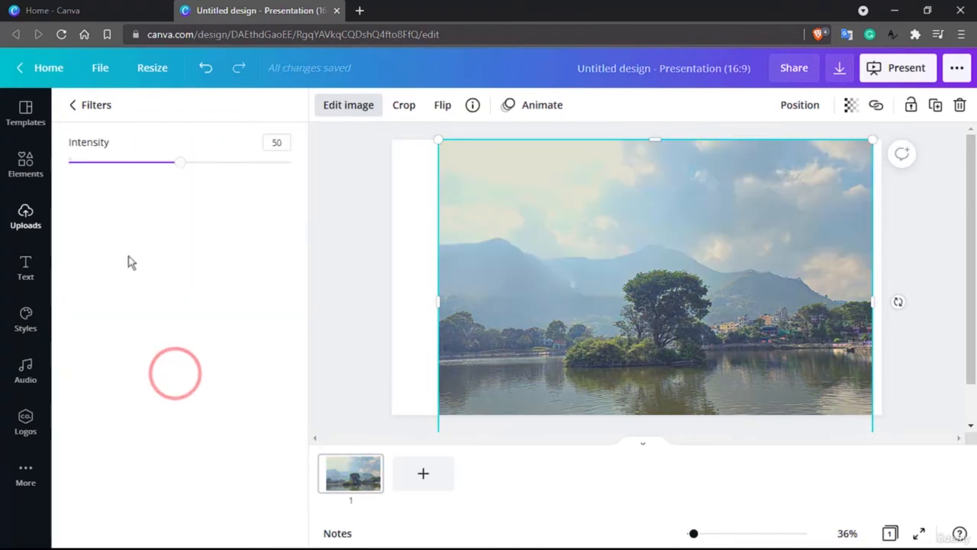
left_click(73, 105)
Try the Dare filter on the lake photo and vary its intensity.
scroll(222, 352, "down", 2)
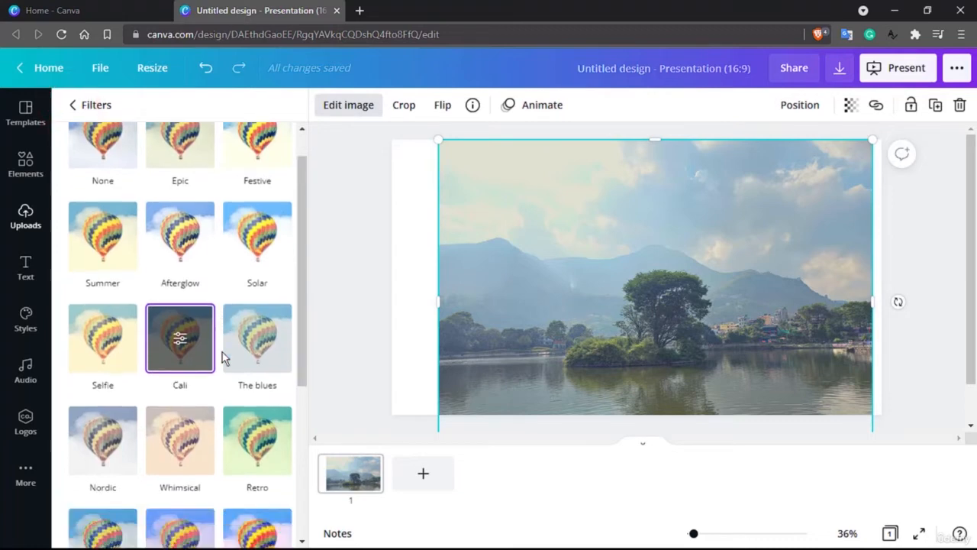
scroll(222, 352, "down", 3)
left_click(107, 370)
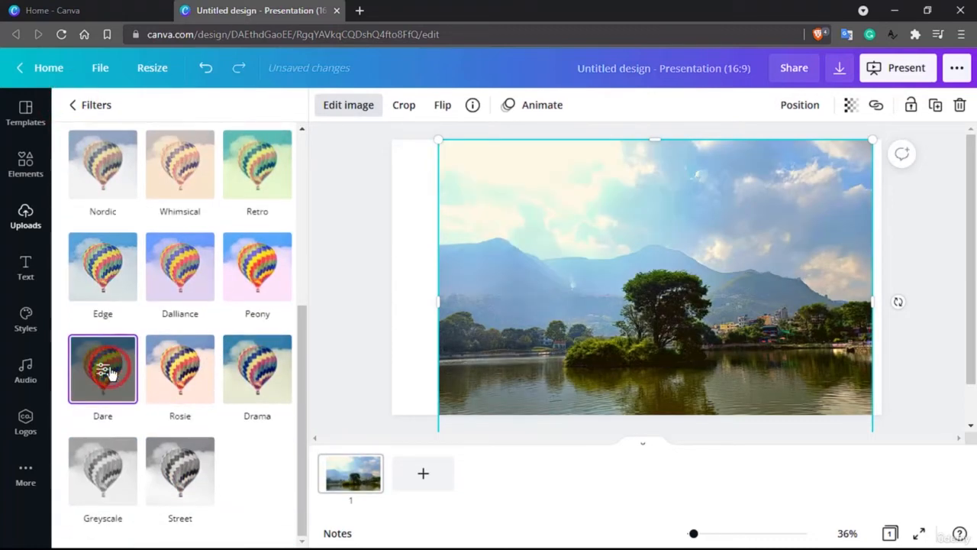
left_click(103, 371)
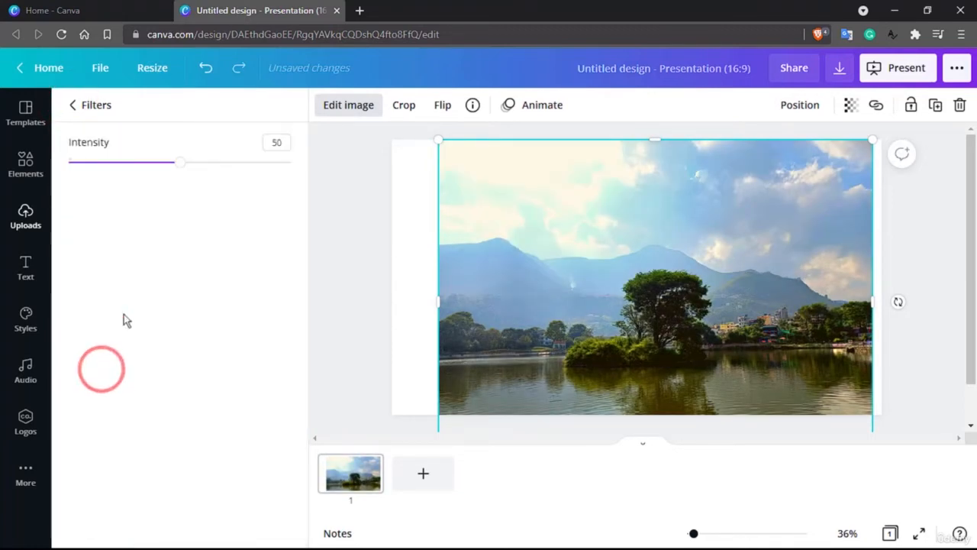
mouse_move(190, 168)
left_mouse_down()
mouse_move(251, 166)
mouse_move(59, 175)
mouse_move(172, 162)
left_mouse_up()
left_click_drag(223, 188, 176, 185)
left_click(75, 109)
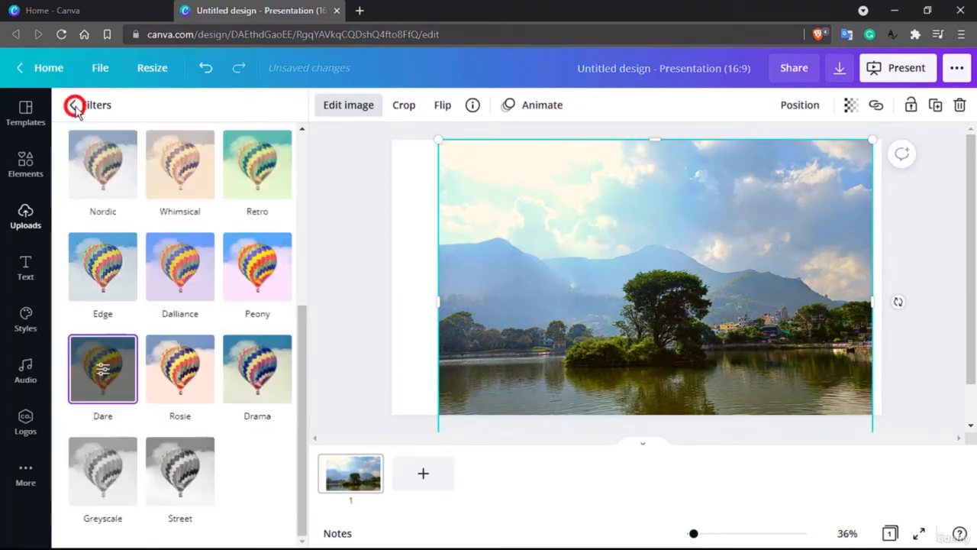
Apply the Greyscale filter to the lake photo.
left_click(115, 474)
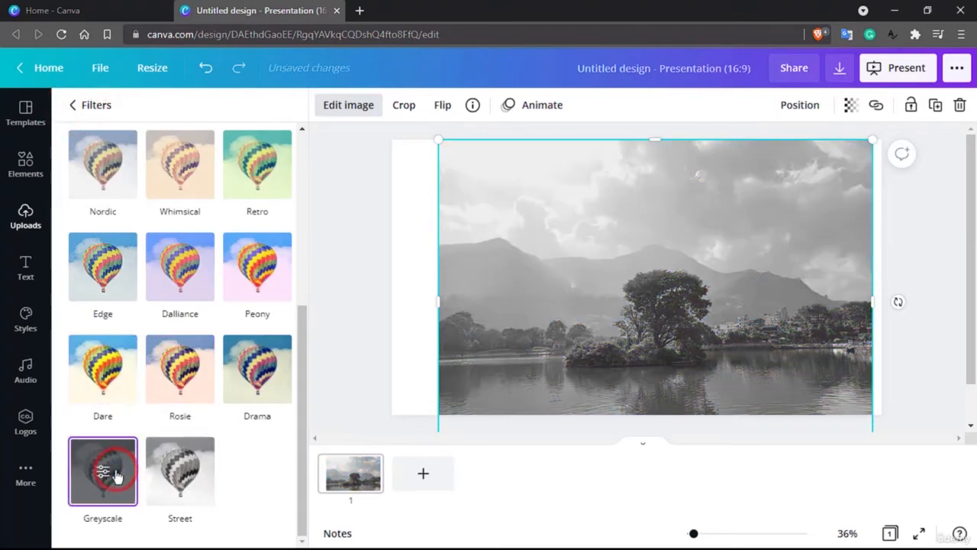
Set the Greyscale filter's intensity to 25 on the lake photo and return to the image editing options.
left_click(107, 478)
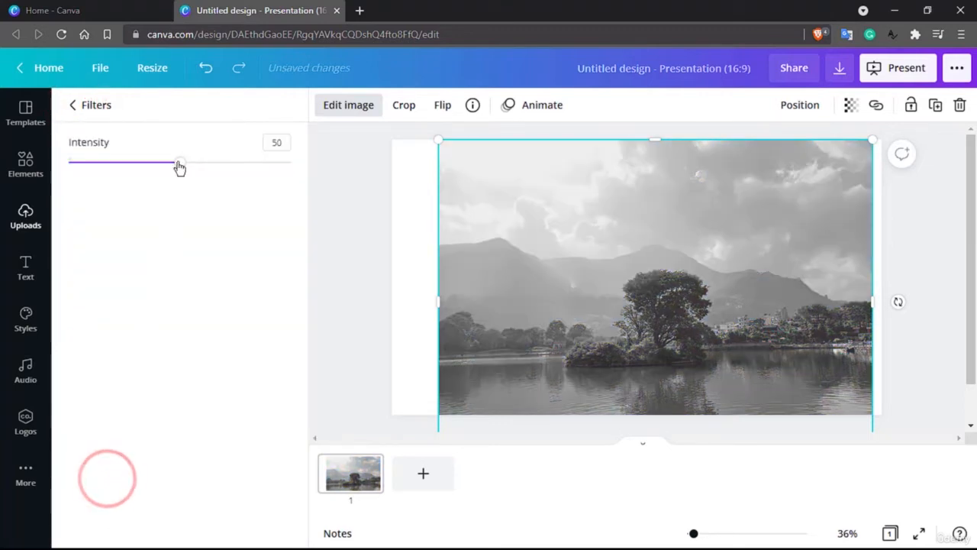
left_click_drag(178, 162, 150, 162)
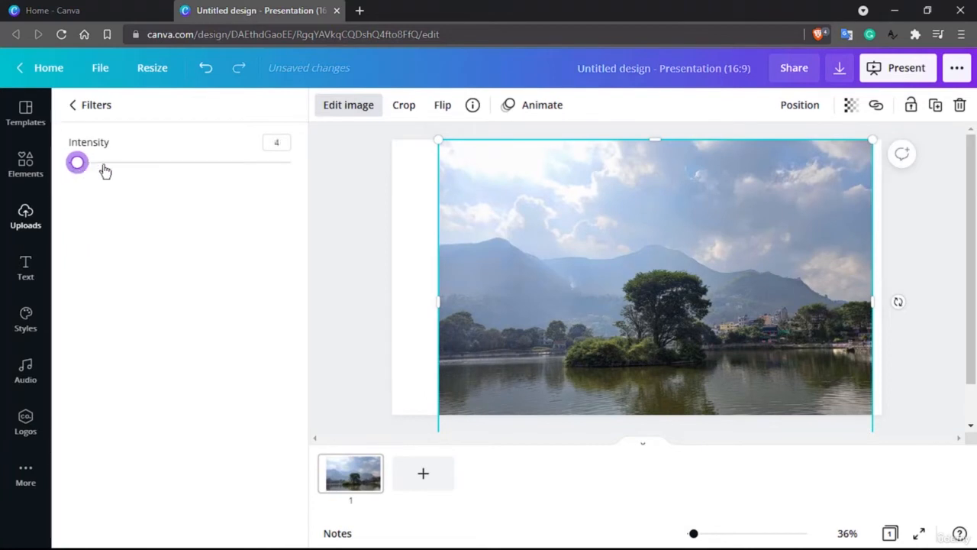
left_click_drag(106, 171, 127, 169)
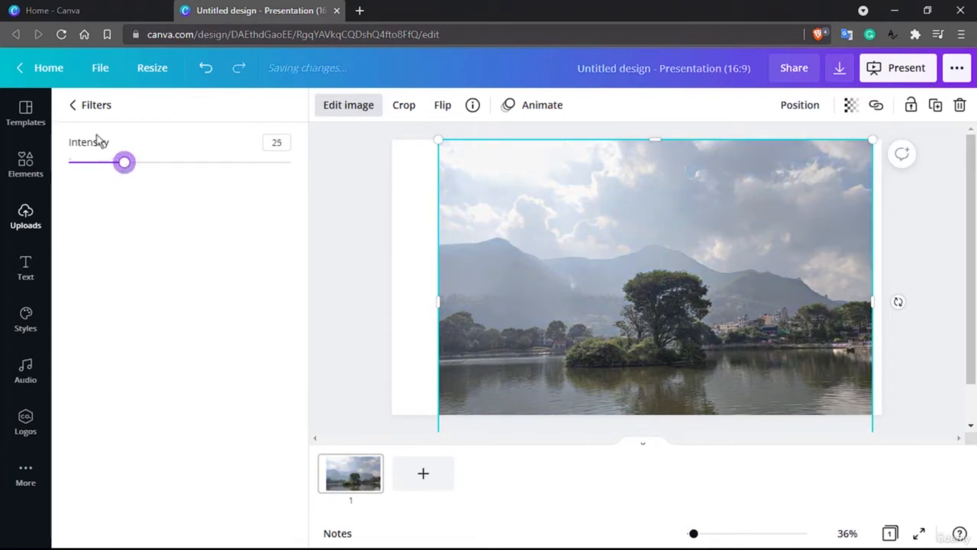
left_click(75, 113)
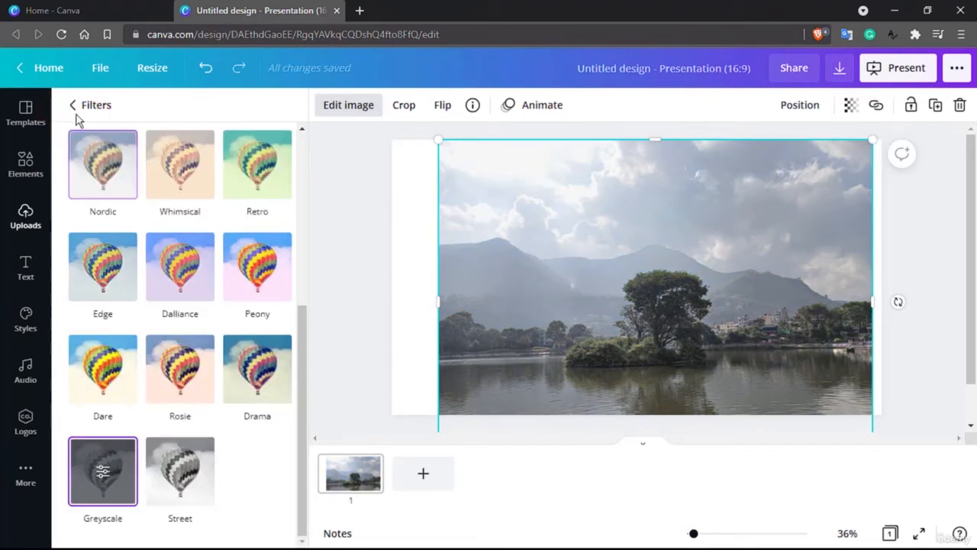
left_click(76, 113)
Open the full Photogenic collection, preview Belvedere on the lake photo, and browse the Warm, Cool and Vivid effects.
scroll(76, 118, "down", 3)
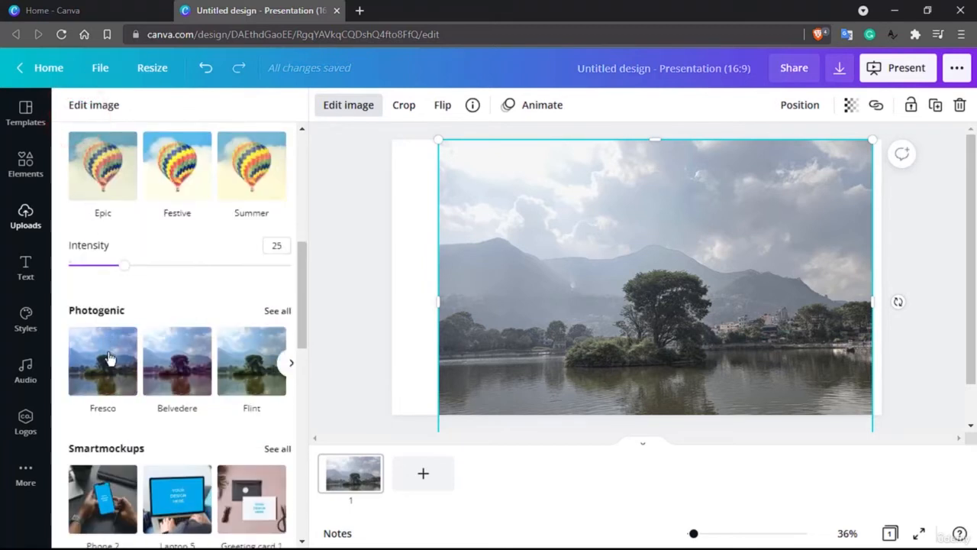
left_click(277, 313)
left_click(170, 306)
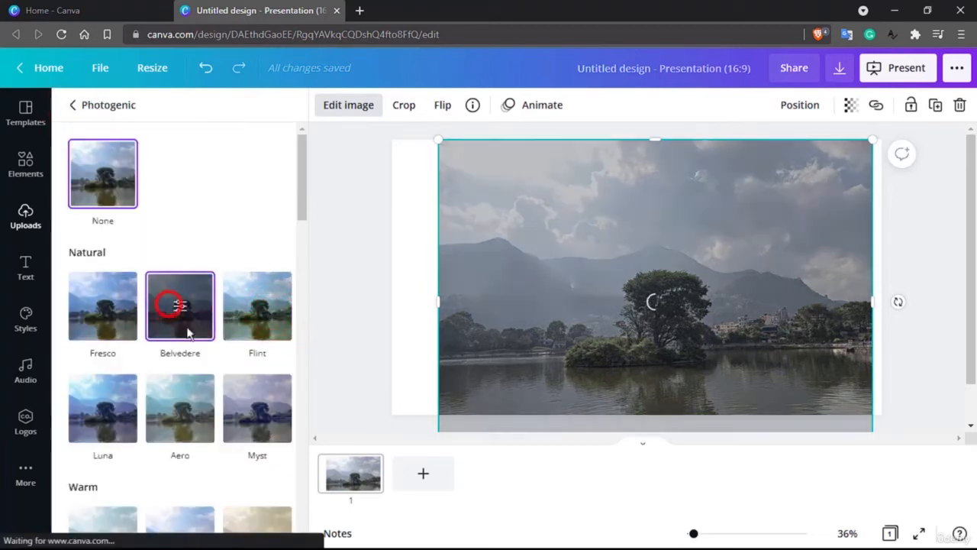
scroll(251, 410, "down", 4)
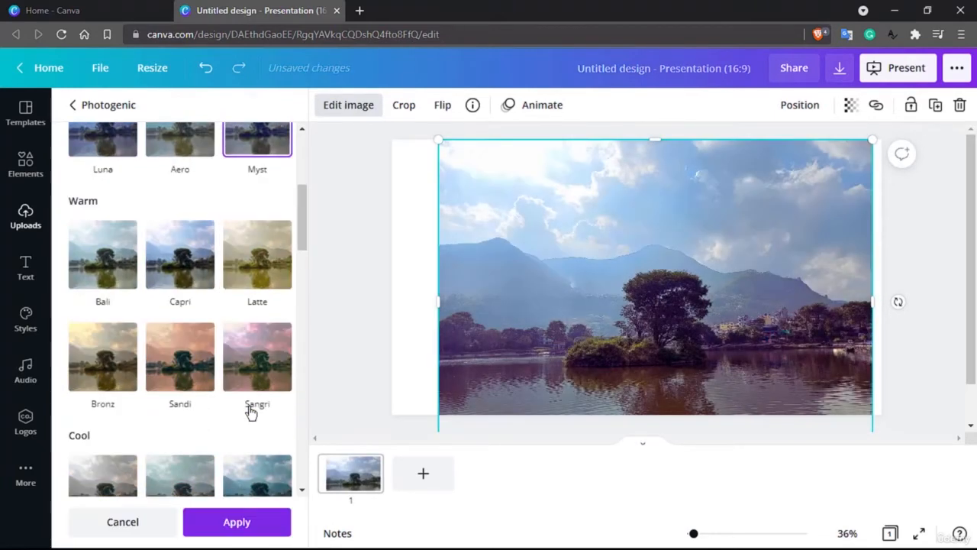
scroll(251, 413, "down", 3)
scroll(182, 387, "down", 10)
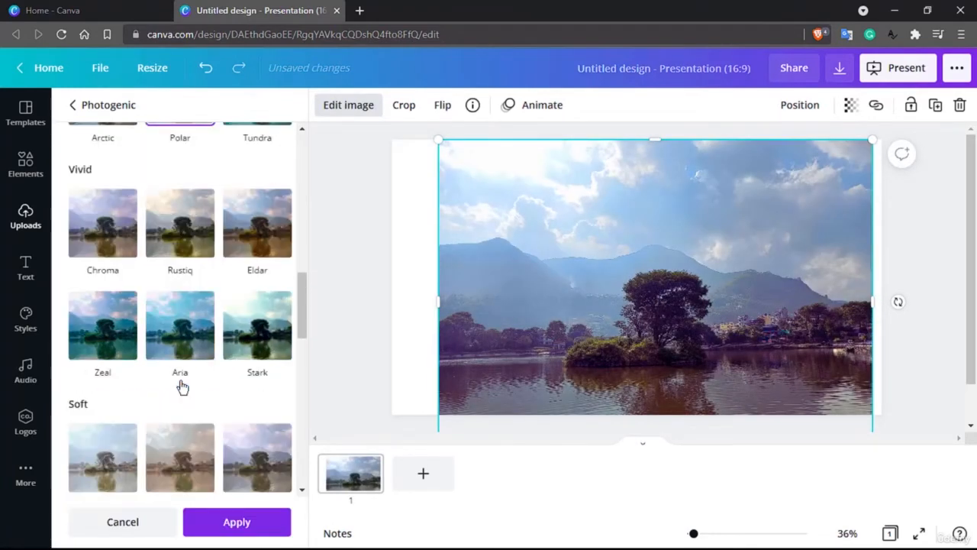
Preview the Mono effect Ink on the lake photo, then leave the Photogenic collection and cancel the effect.
left_click(196, 425)
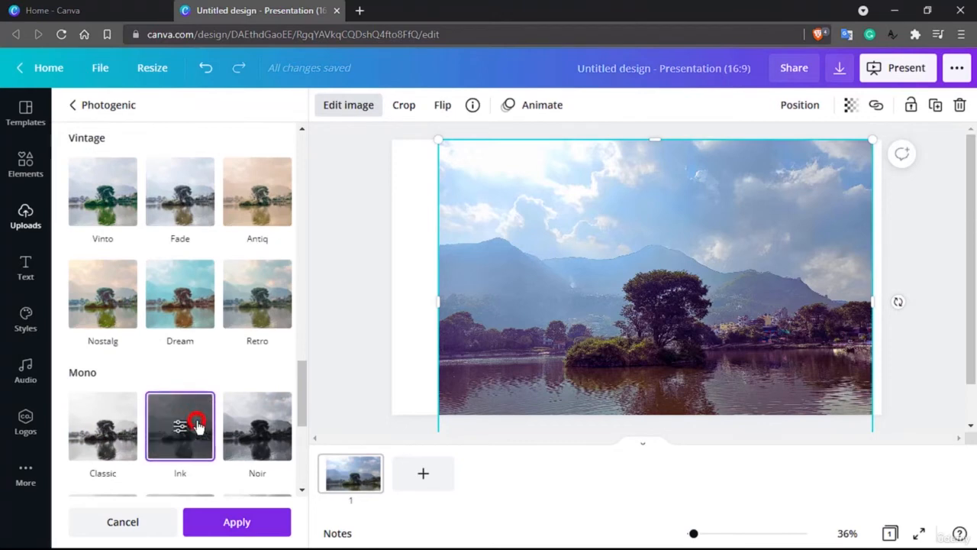
scroll(196, 426, "down", 4)
scroll(197, 426, "up", 8)
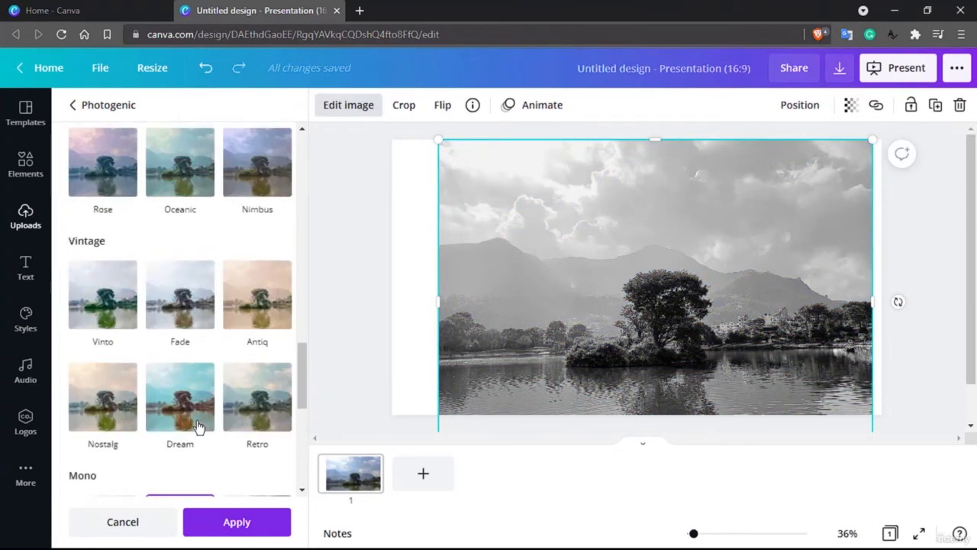
left_click(73, 107)
scroll(74, 104, "down", 3)
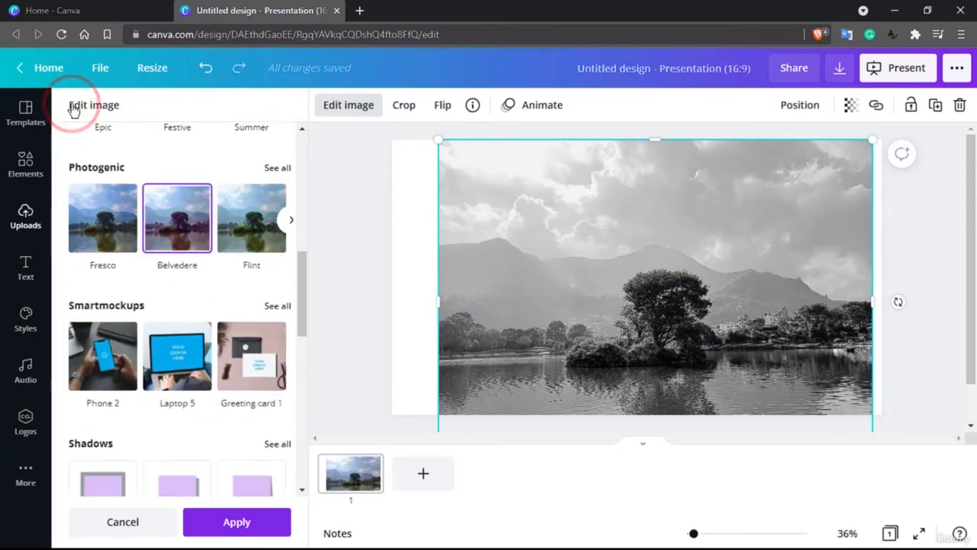
scroll(139, 183, "up", 1)
scroll(139, 183, "up", 1)
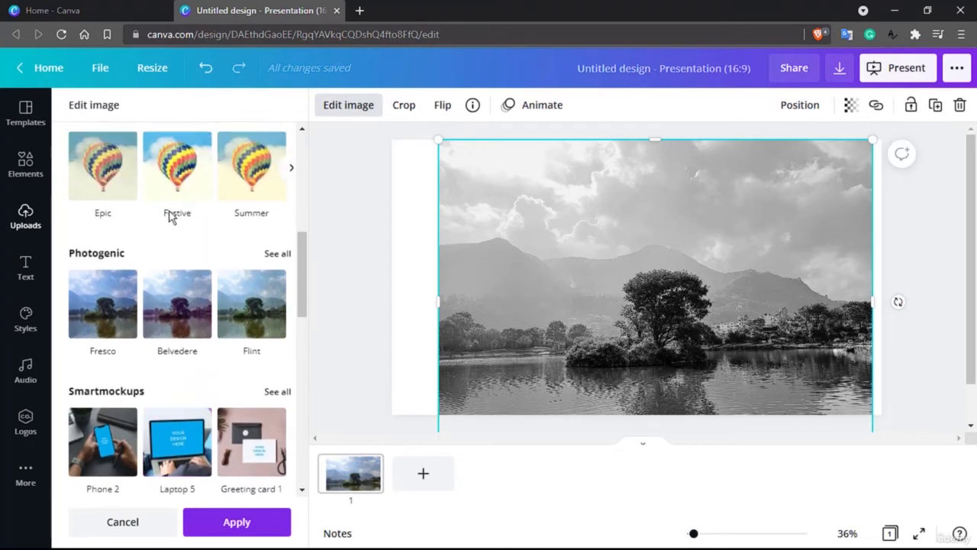
left_click(111, 522)
Reopen the full Photogenic collection and preview the Bronz, Outrun and Heatwave effects on the lake photo.
scroll(110, 525, "up", 1)
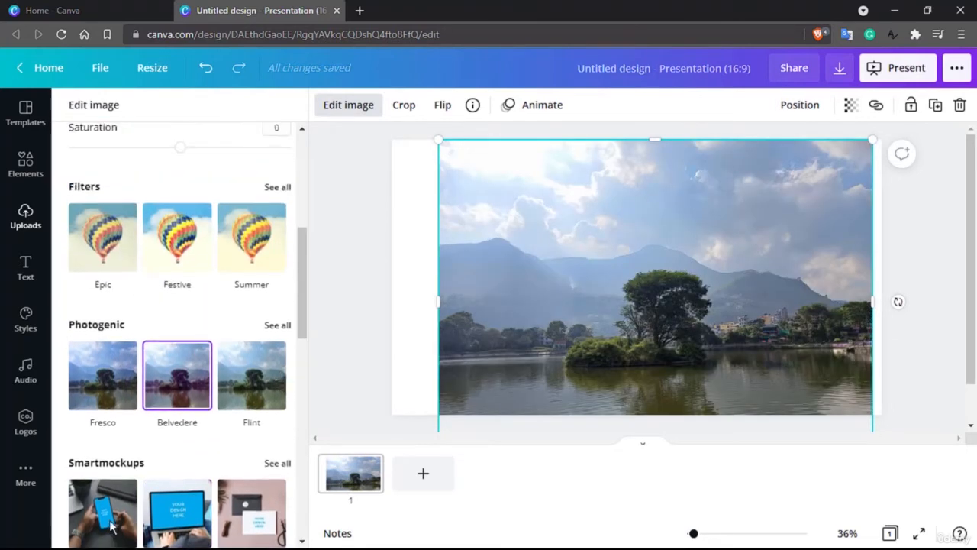
left_click(276, 327)
scroll(128, 283, "down", 5)
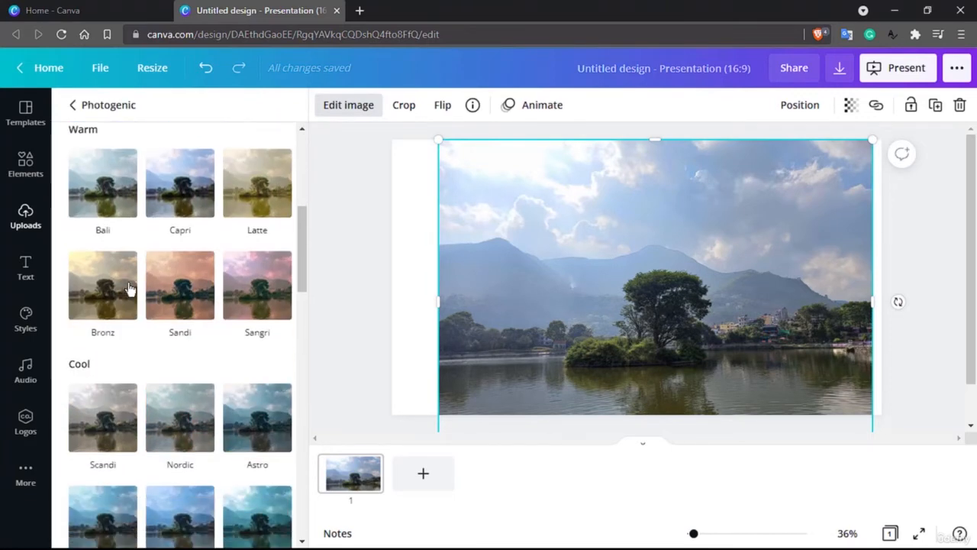
left_click(128, 288)
scroll(129, 288, "down", 3)
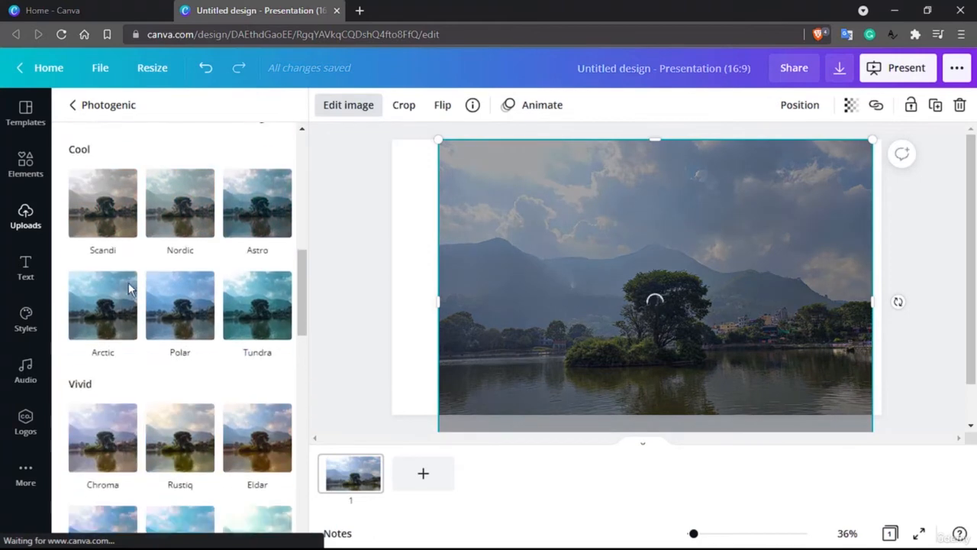
scroll(128, 283, "down", 12)
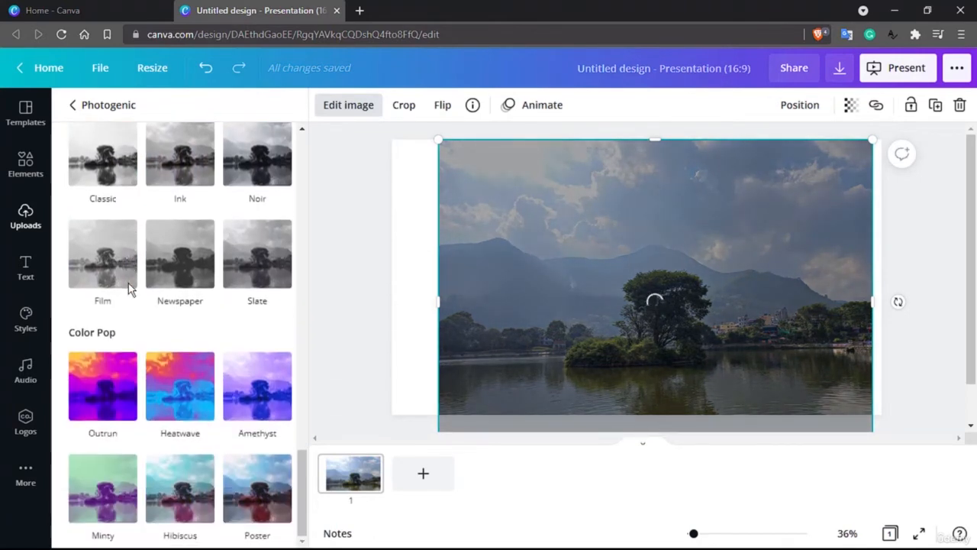
left_click(100, 391)
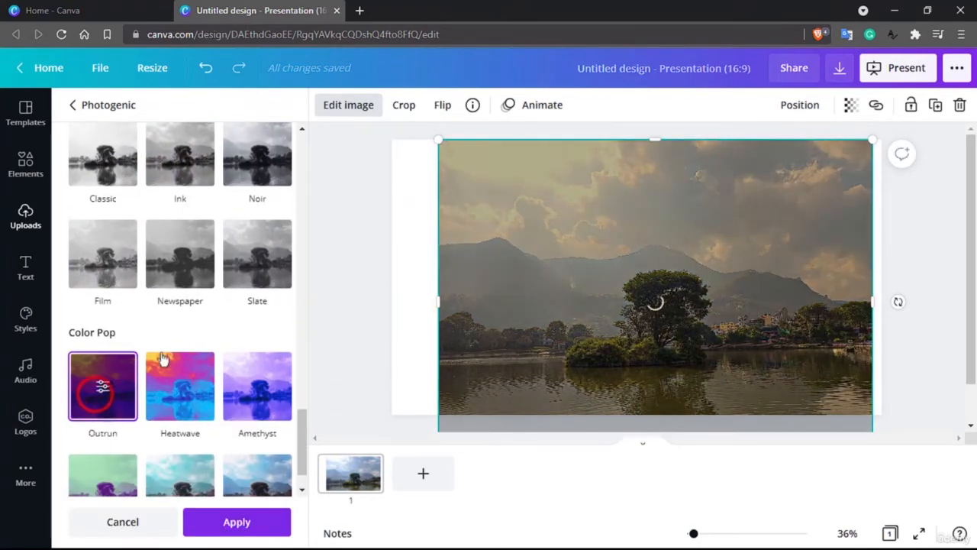
left_click(192, 381)
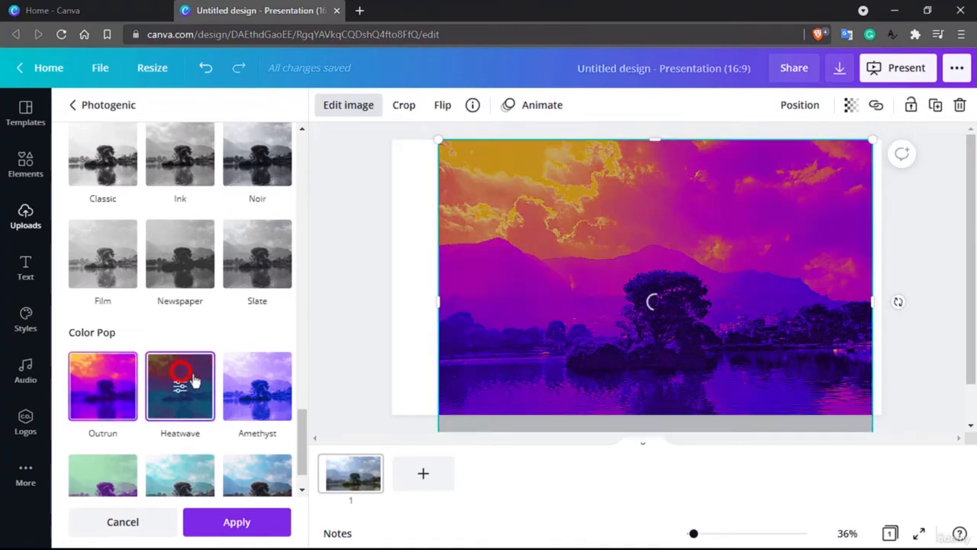
scroll(234, 388, "down", 1)
scroll(236, 391, "up", 5)
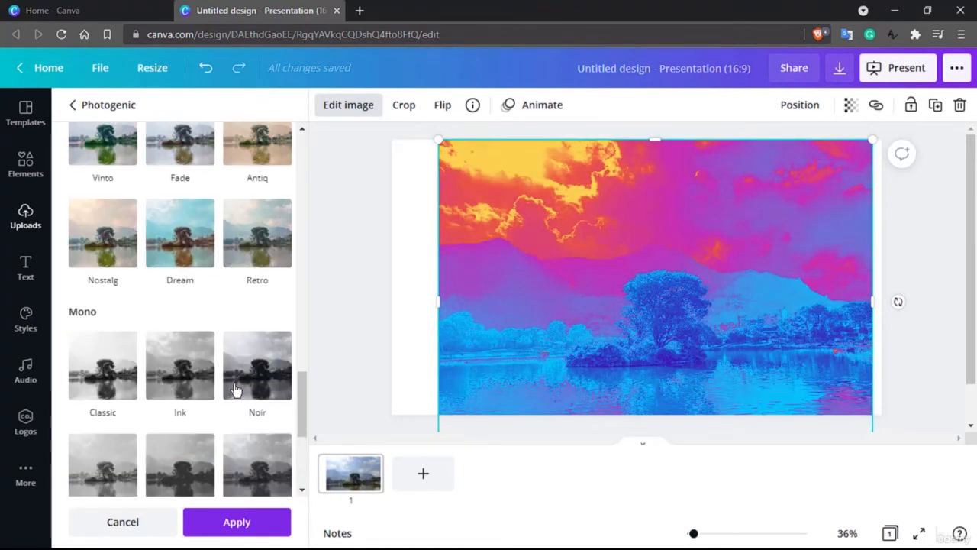
Preview the Dream and Belvedere effects on the lake photo, then leave the collection and cancel the effect.
left_click(189, 379)
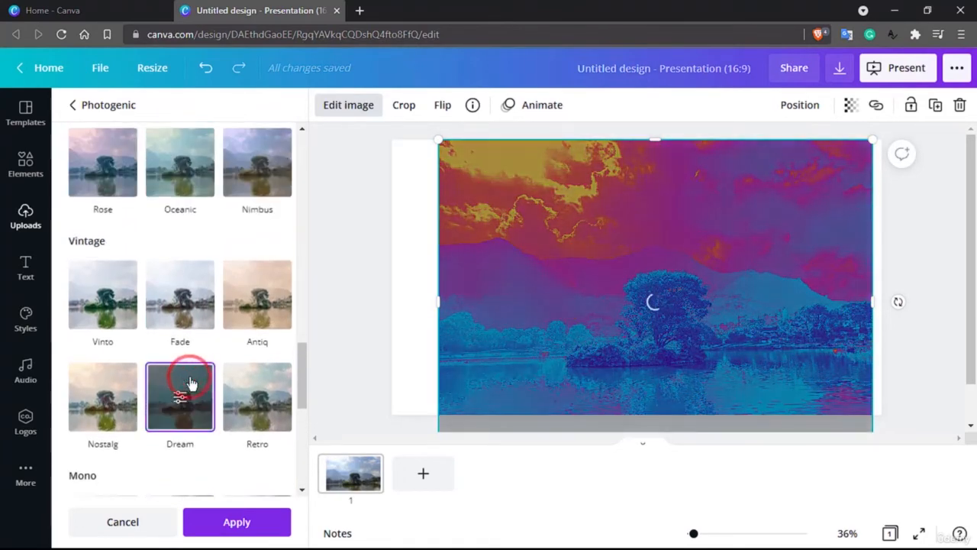
scroll(191, 382, "up", 10)
scroll(192, 382, "up", 4)
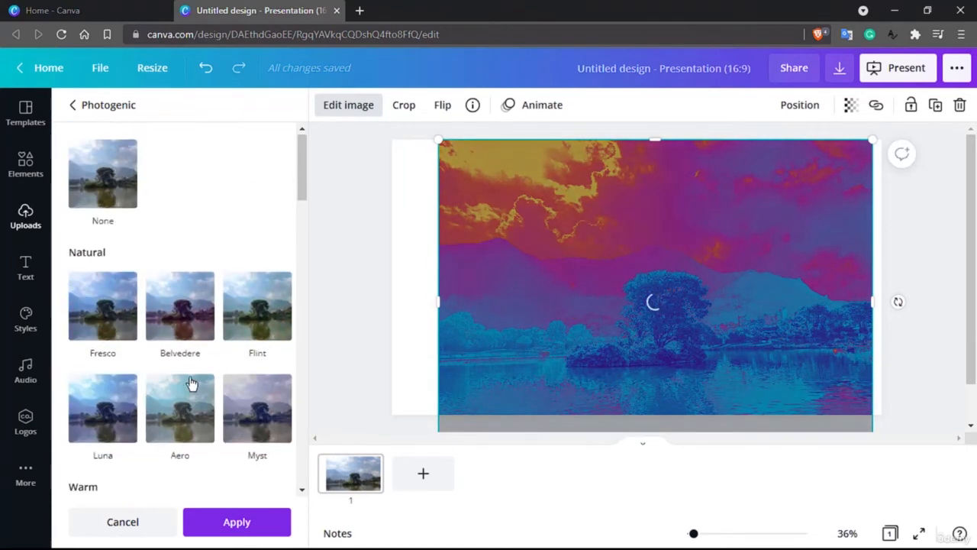
left_click(178, 284)
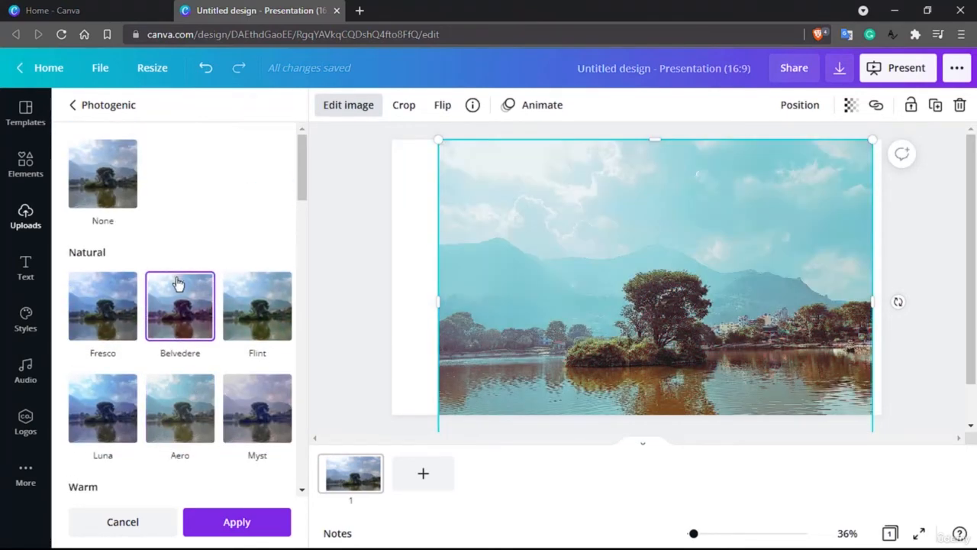
left_click(67, 104)
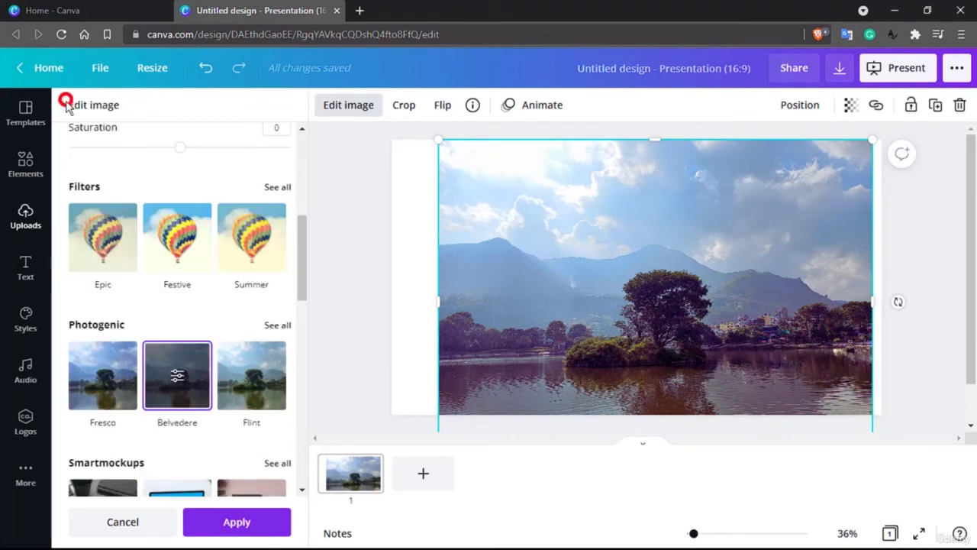
left_click(120, 521)
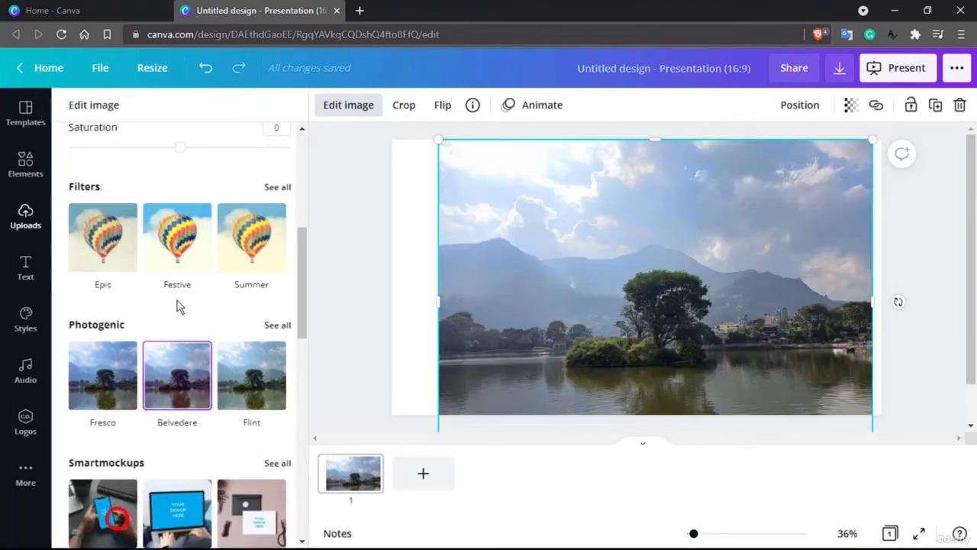
Place the lake photo in the Phone 2 Smartmockup and move the mockup nearer the slide's centre.
scroll(176, 305, "down", 3)
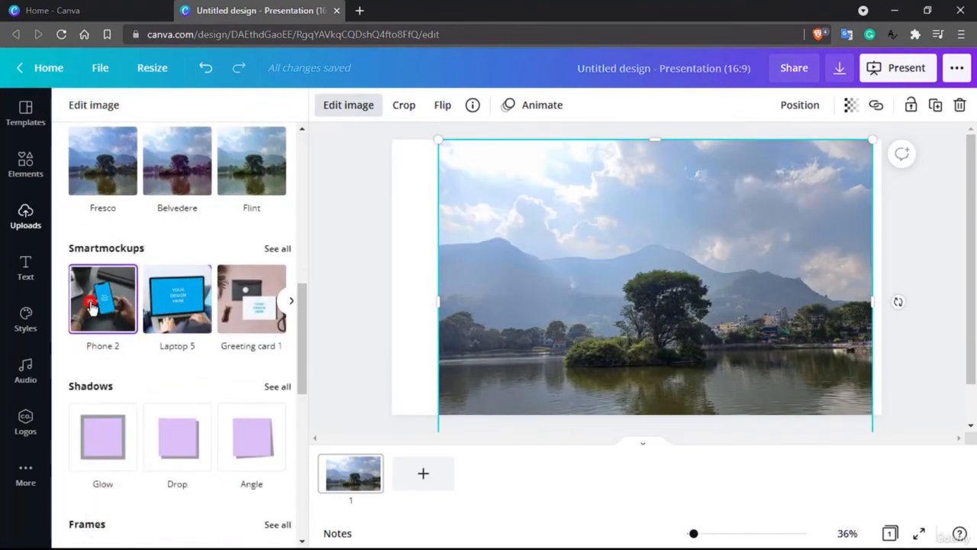
left_click(90, 305)
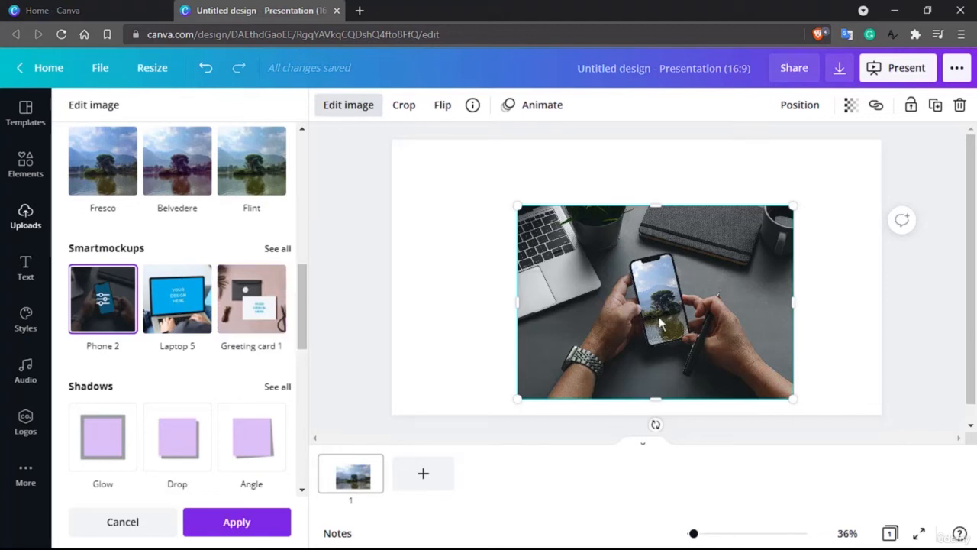
left_click_drag(656, 317, 651, 298)
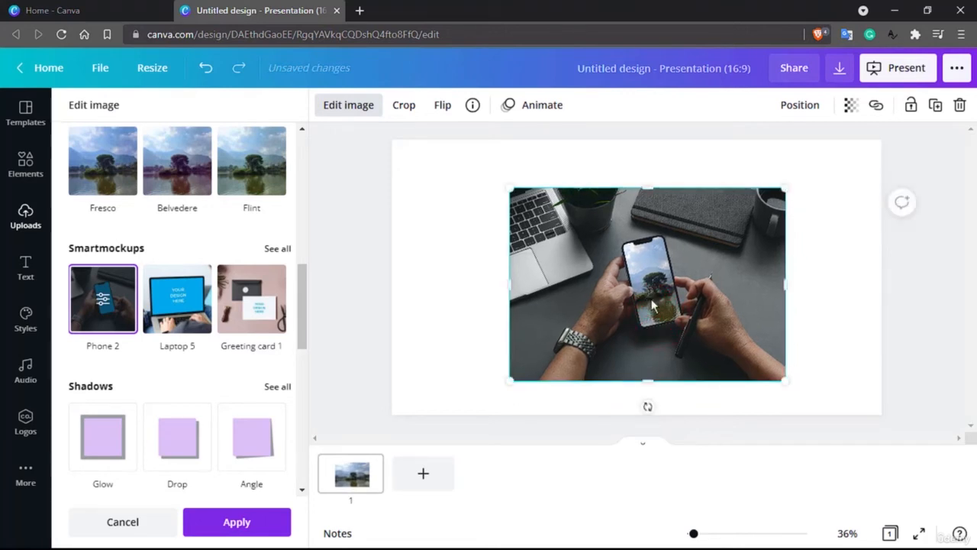
Open the full Smartmockups collection and switch the lake photo to the Mug 1 mockup.
left_click(280, 250)
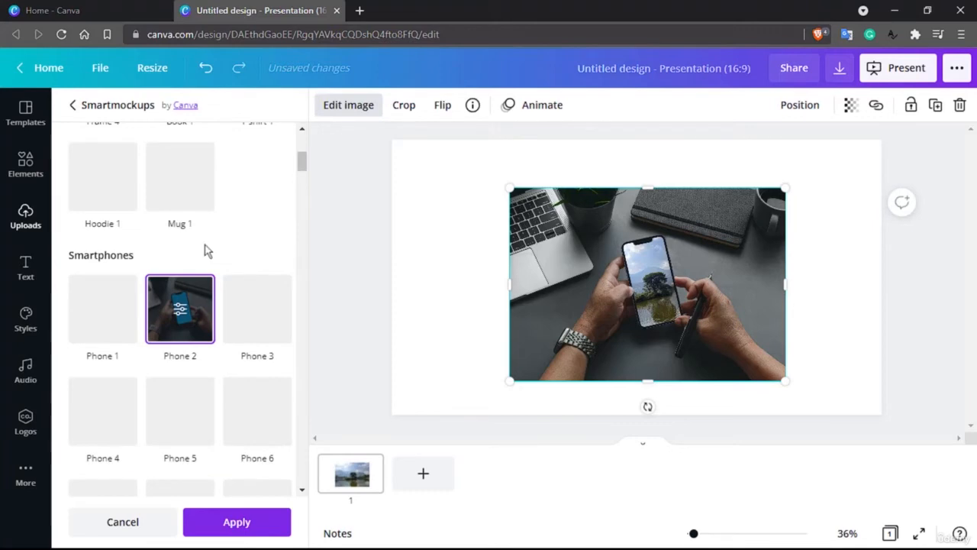
scroll(218, 298, "down", 1)
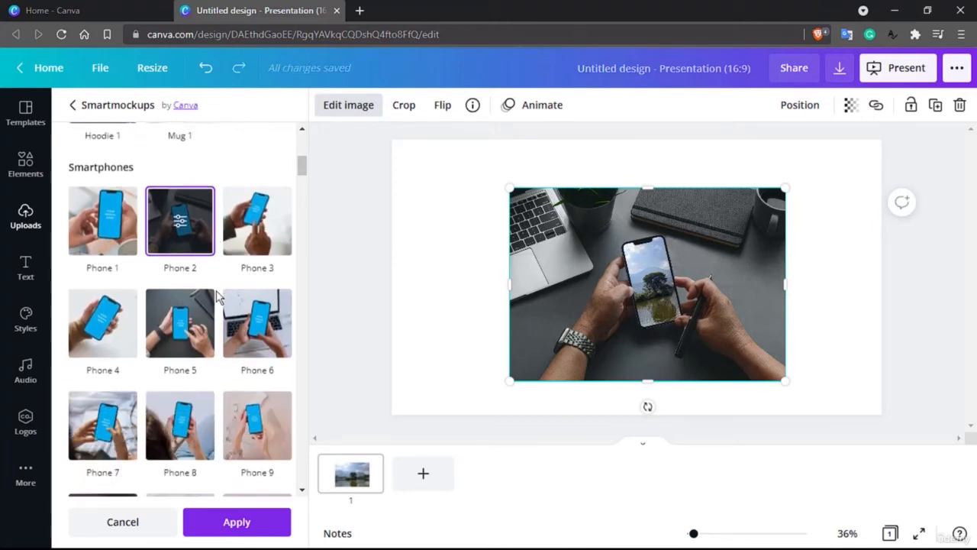
scroll(218, 296, "down", 2)
scroll(210, 267, "up", 3)
left_click(185, 175)
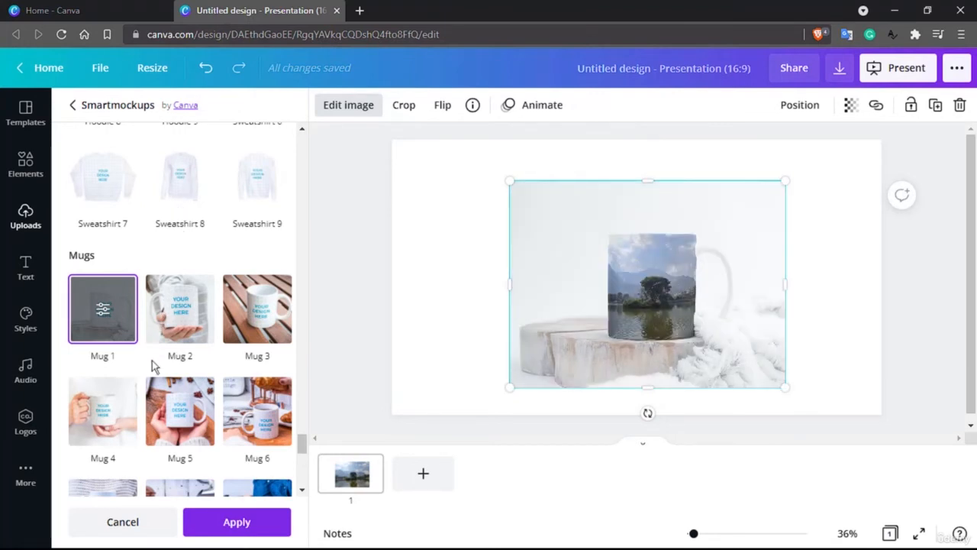
Switch the lake photo to the Hoodie 6 mockup and browse the mug and enamel mug mockups.
scroll(151, 370, "down", 5)
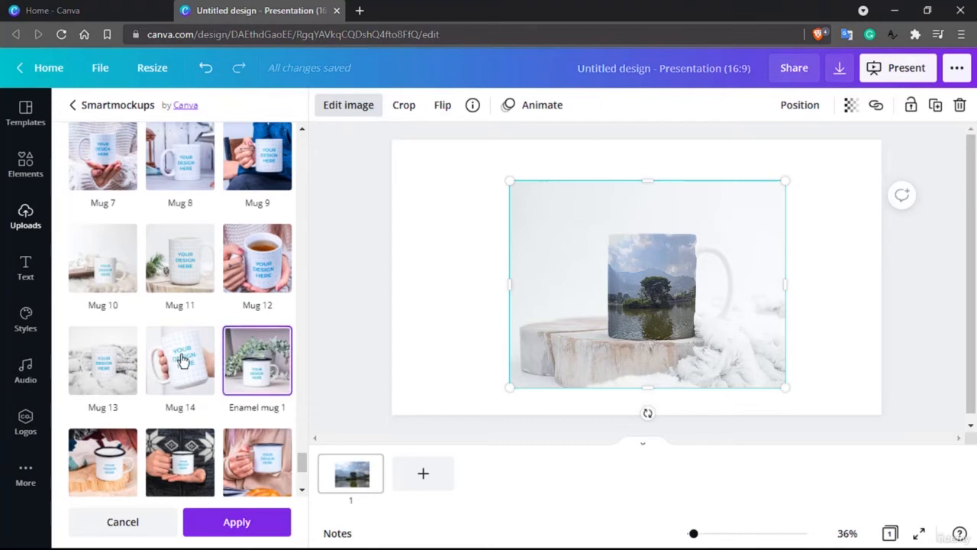
scroll(181, 359, "up", 10)
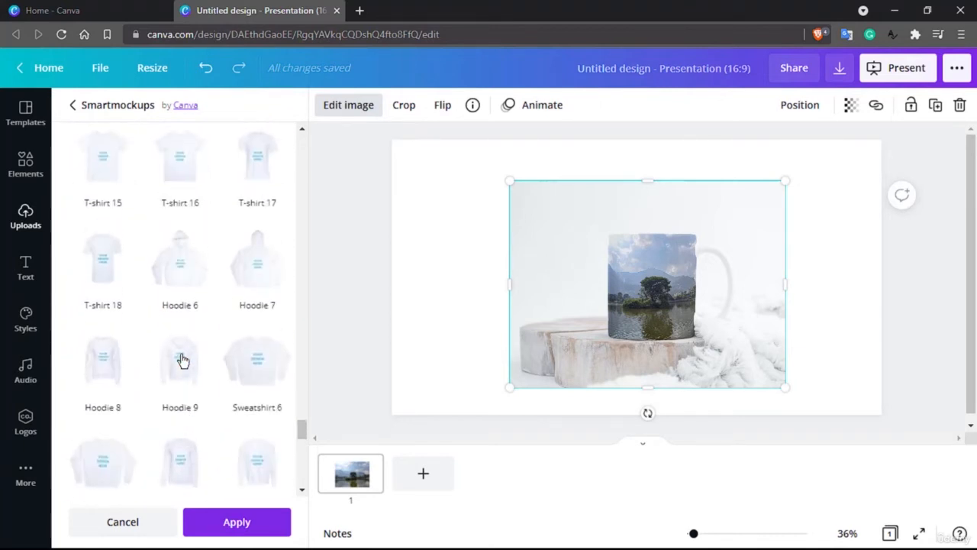
left_click(187, 276)
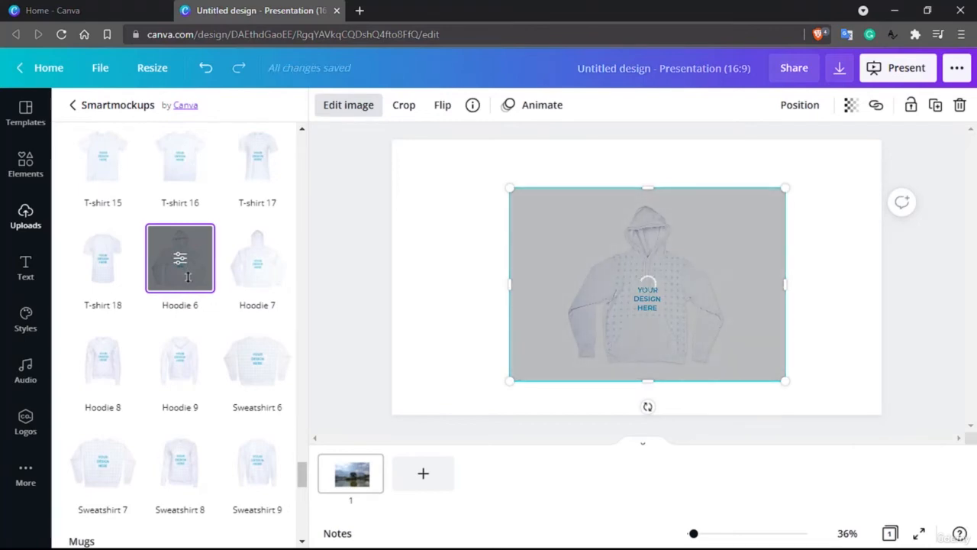
scroll(229, 374, "down", 2)
scroll(233, 388, "down", 9)
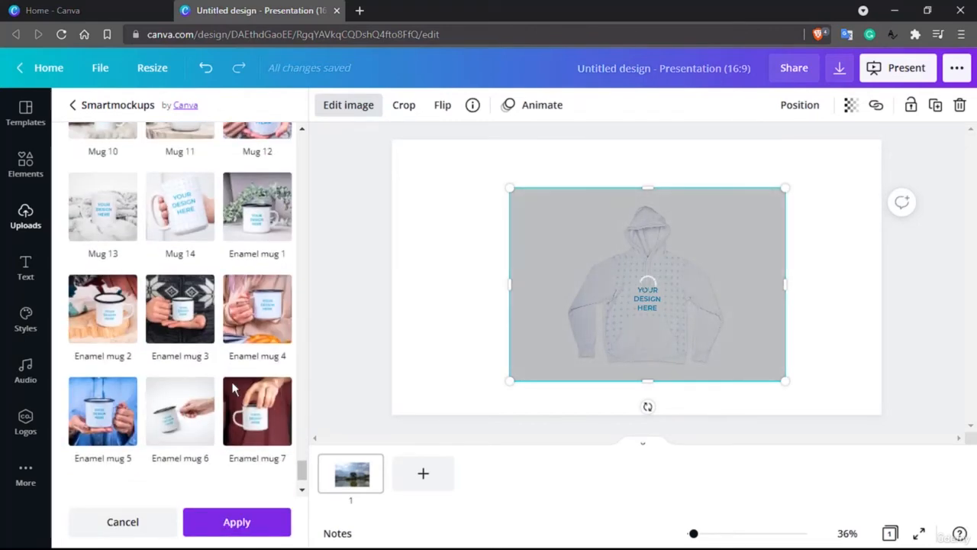
scroll(234, 388, "up", 12)
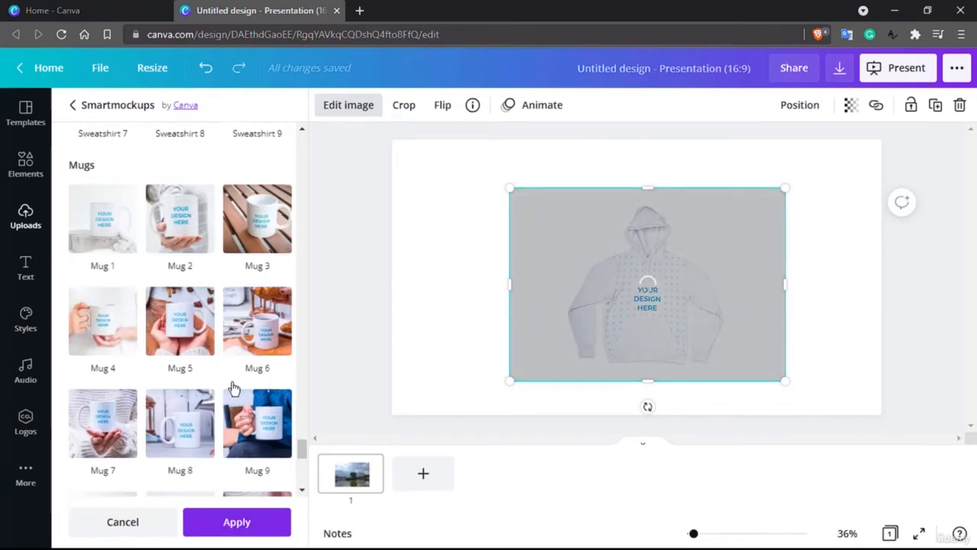
Leave the Smartmockups collection and cancel the hoodie mockup on the lake photo.
scroll(233, 388, "up", 4)
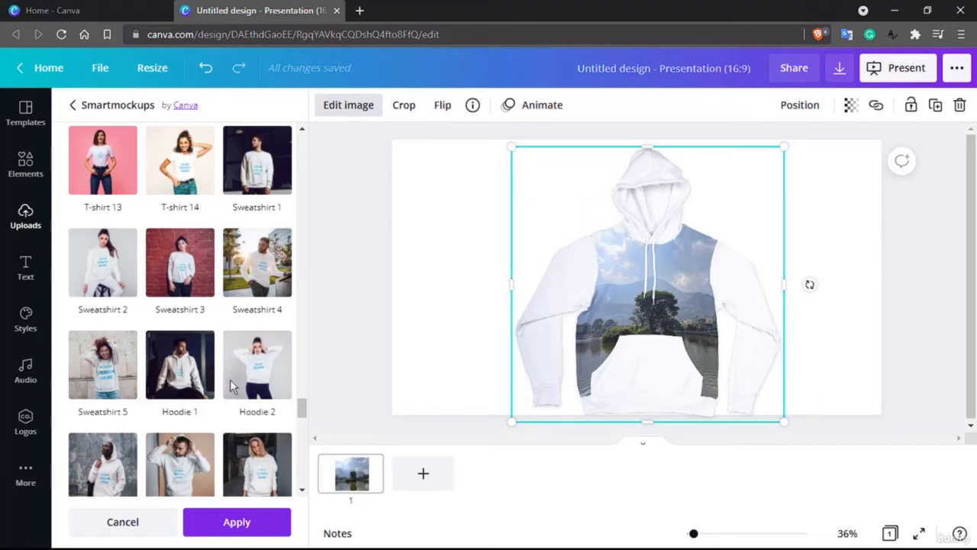
scroll(183, 324, "up", 15)
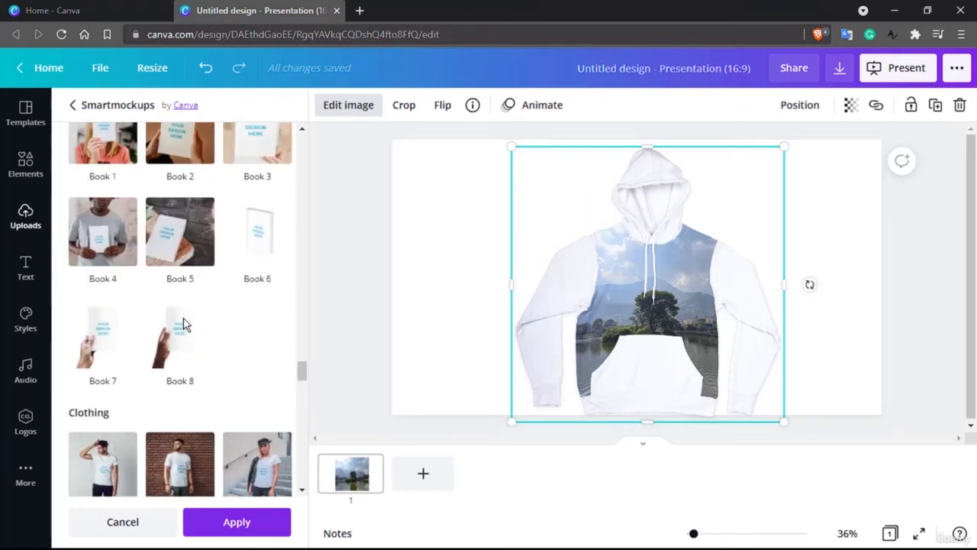
left_click(74, 105)
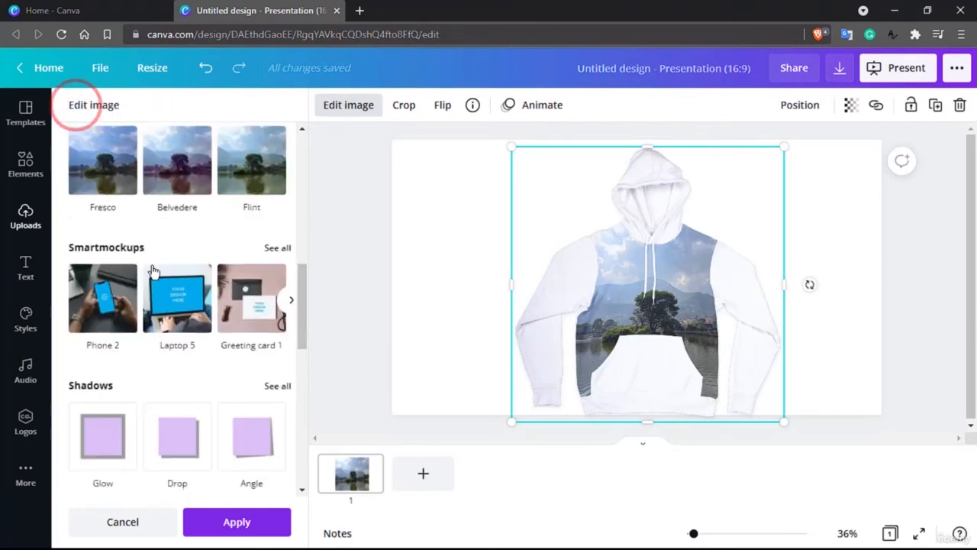
scroll(150, 270, "down", 2)
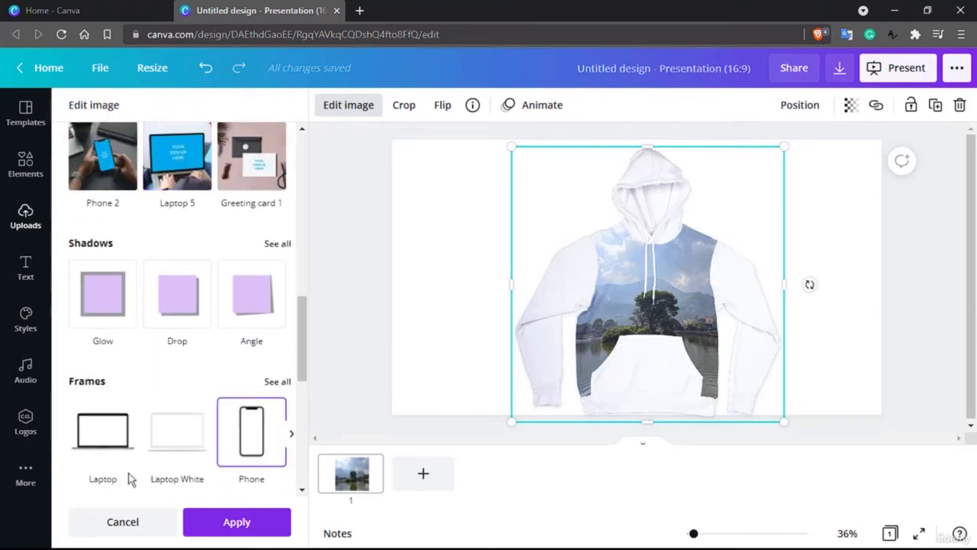
left_click(122, 521)
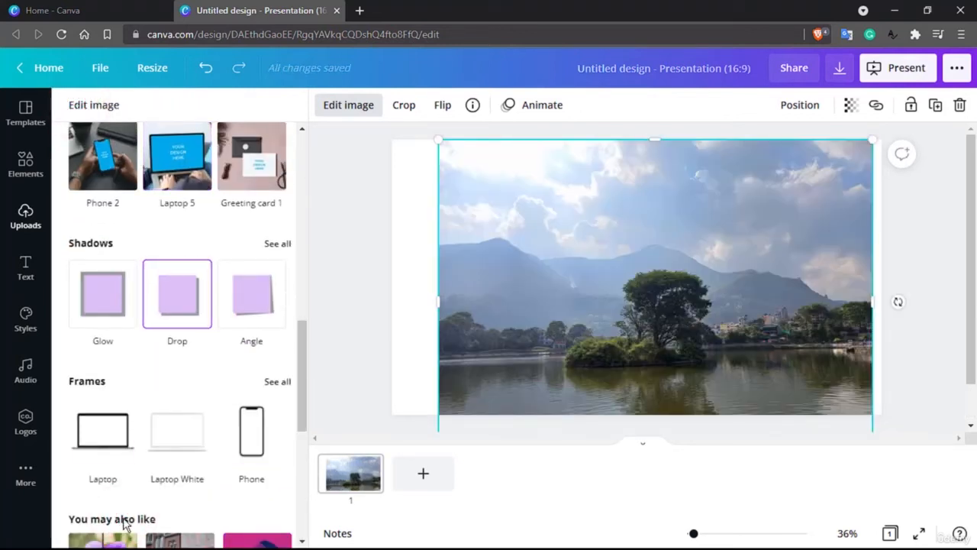
Open the full Shadows collection, give the lake photo the Page Lift shadow and move it up on the slide.
left_click(274, 243)
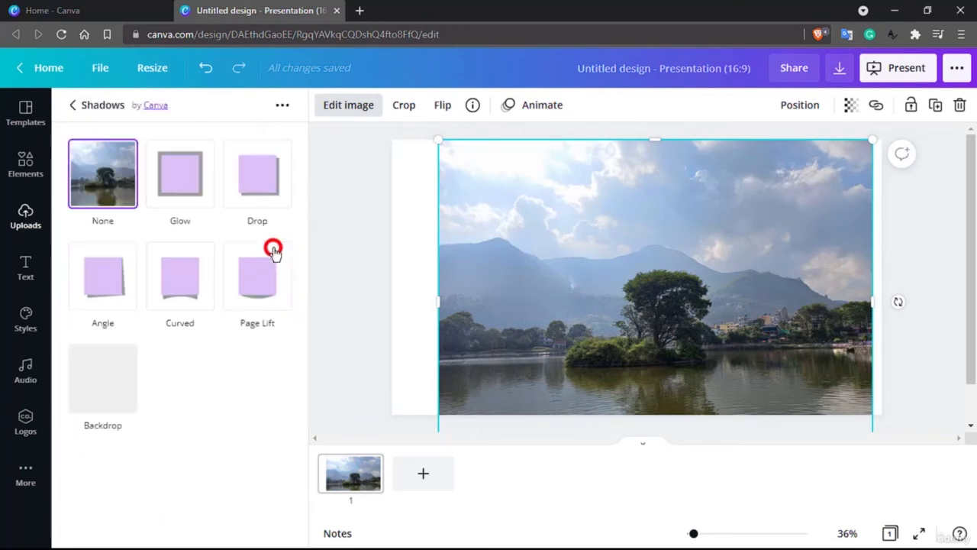
left_click(262, 290)
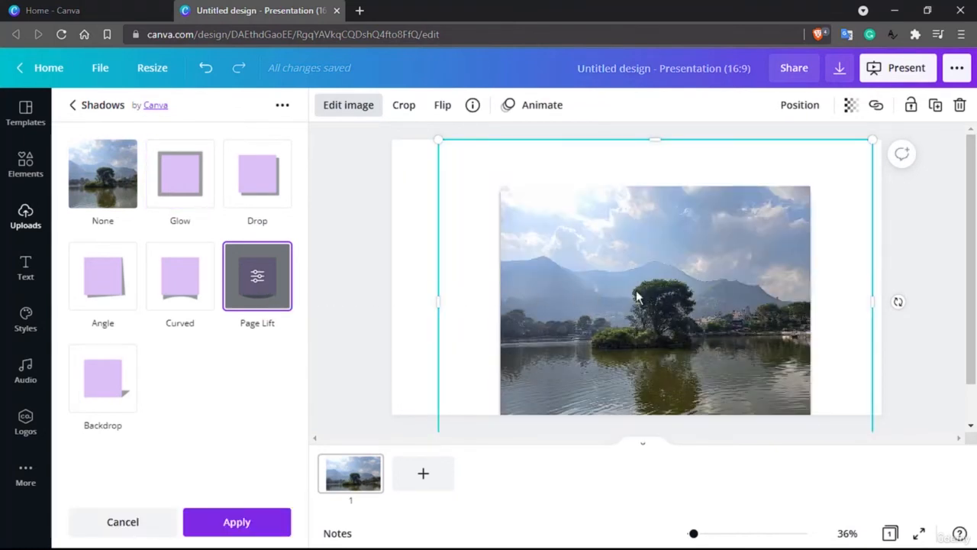
left_click_drag(635, 287, 635, 260)
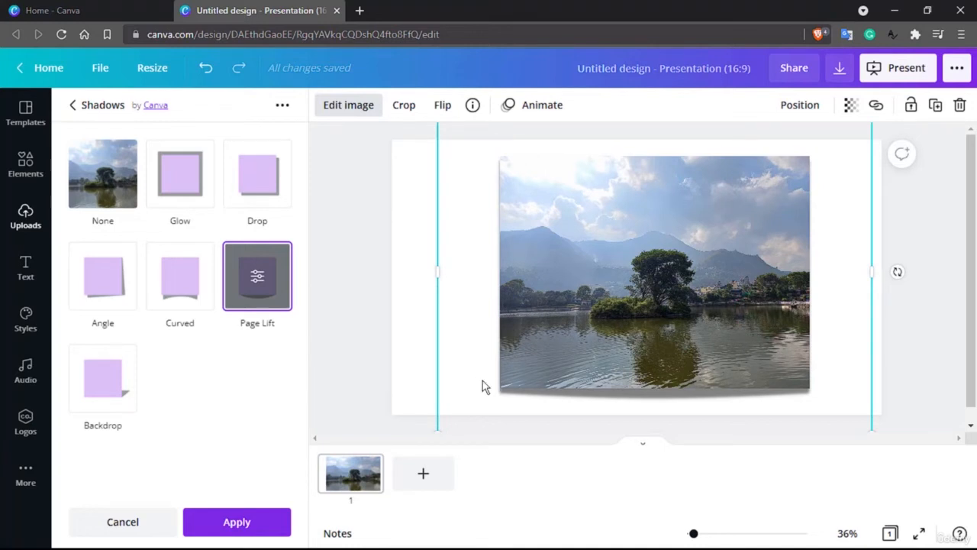
Try the Backdrop and Angle shadows on the lake photo, then leave the collection and cancel the shadow.
left_click(97, 382)
left_click(110, 290)
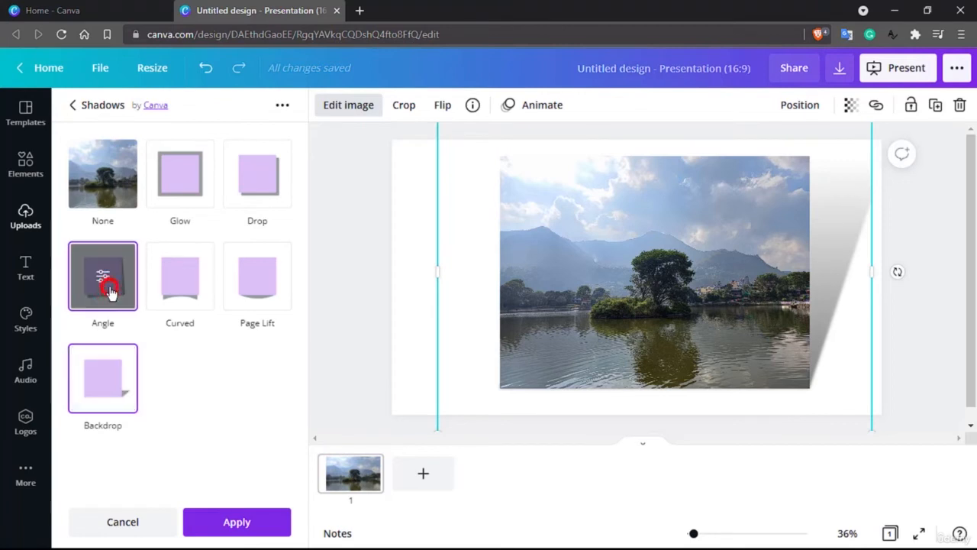
left_click(80, 112)
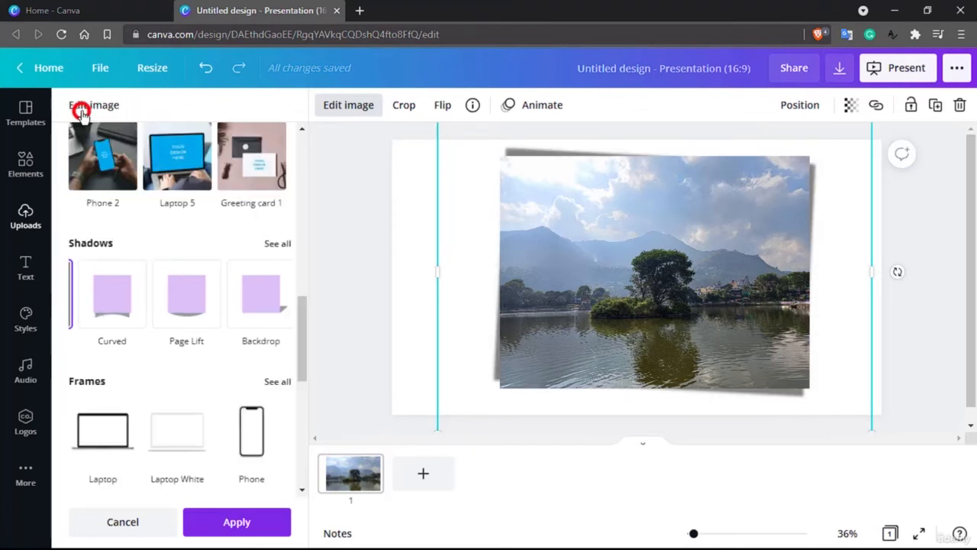
left_click(125, 515)
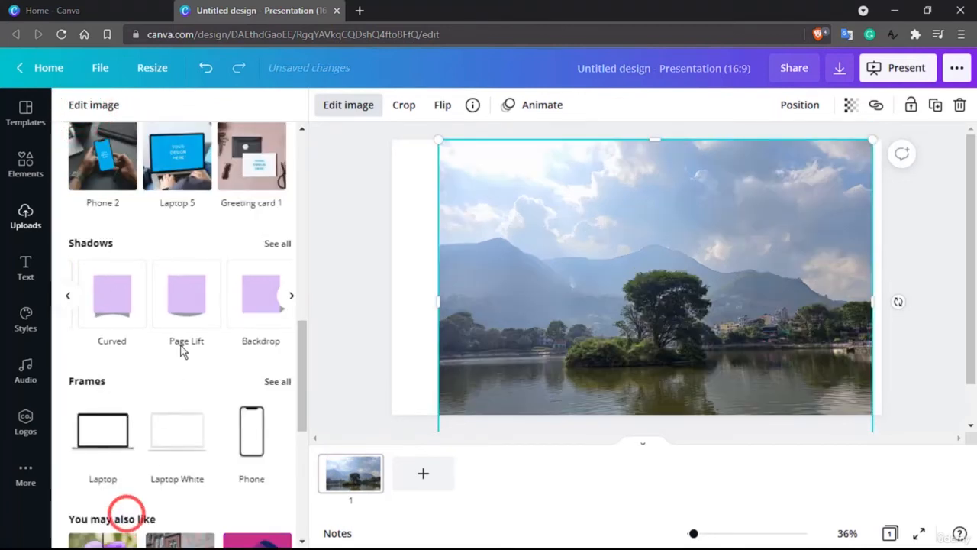
Place the lake photo in the Laptop frame and move it up so the whole laptop fits on the slide.
scroll(181, 349, "down", 1)
left_click(92, 363)
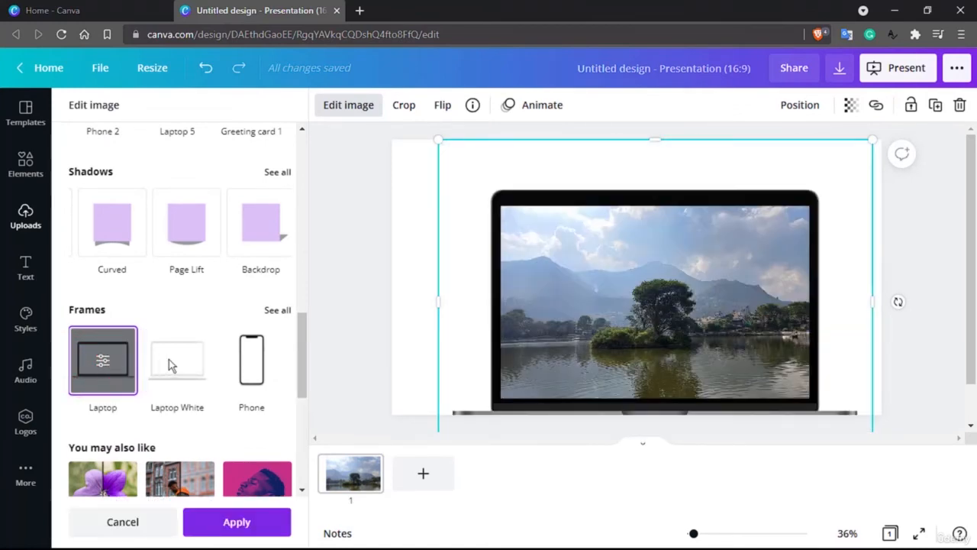
left_click_drag(678, 317, 676, 286)
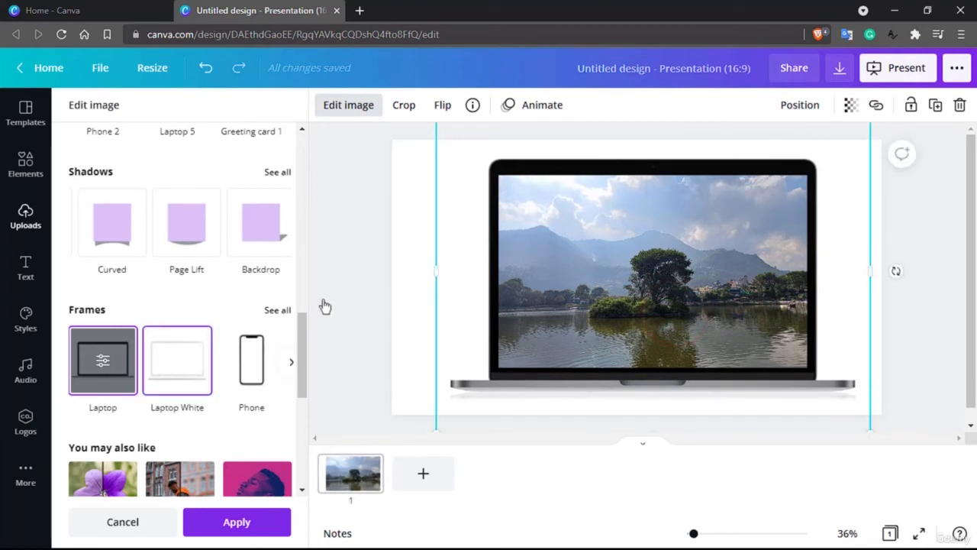
Open the full Frames collection and switch the lake photo to the Film 1 frame.
left_click(279, 307)
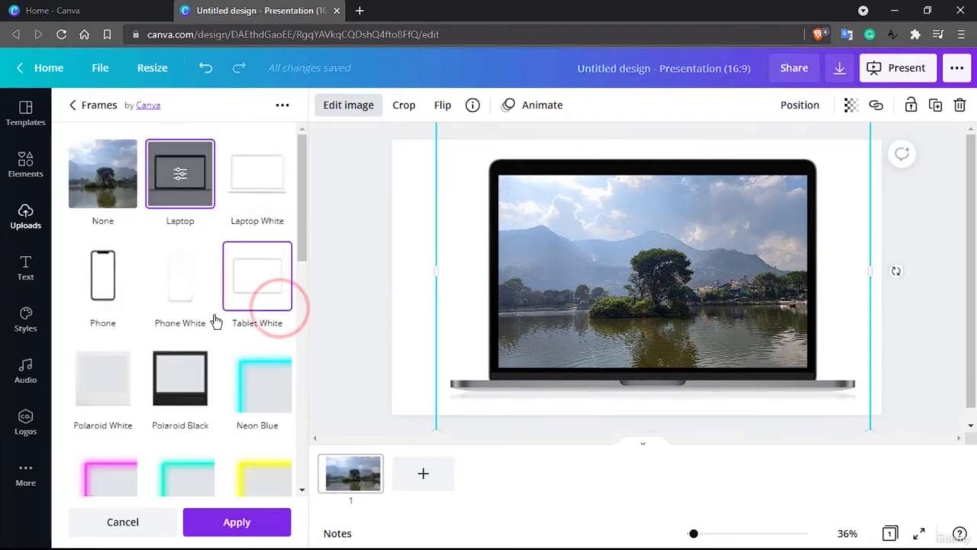
scroll(214, 320, "down", 3)
scroll(215, 321, "down", 5)
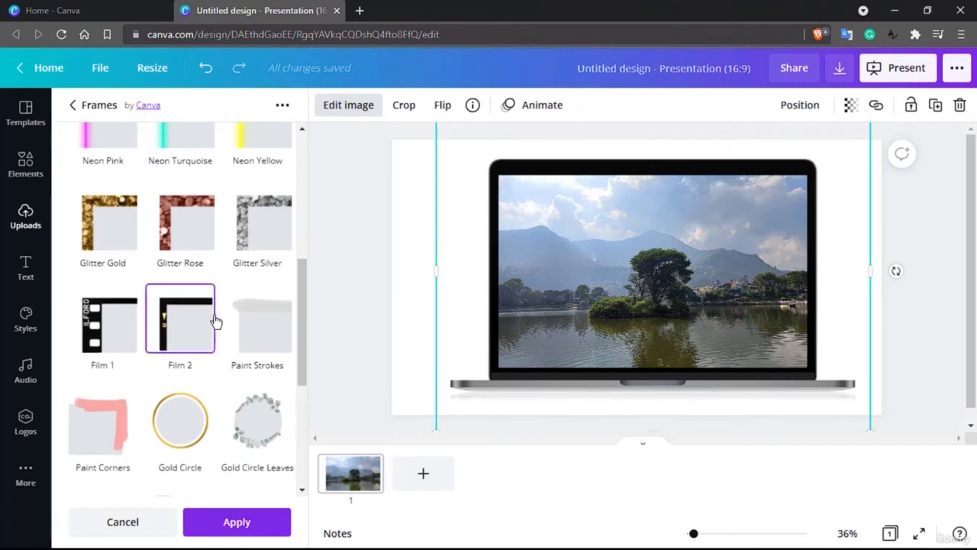
scroll(214, 321, "up", 2)
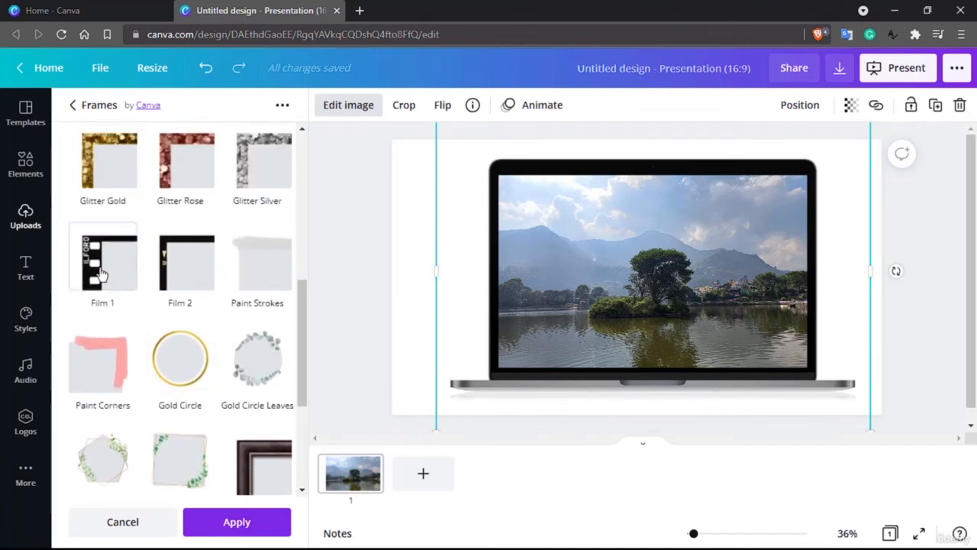
left_click(99, 271)
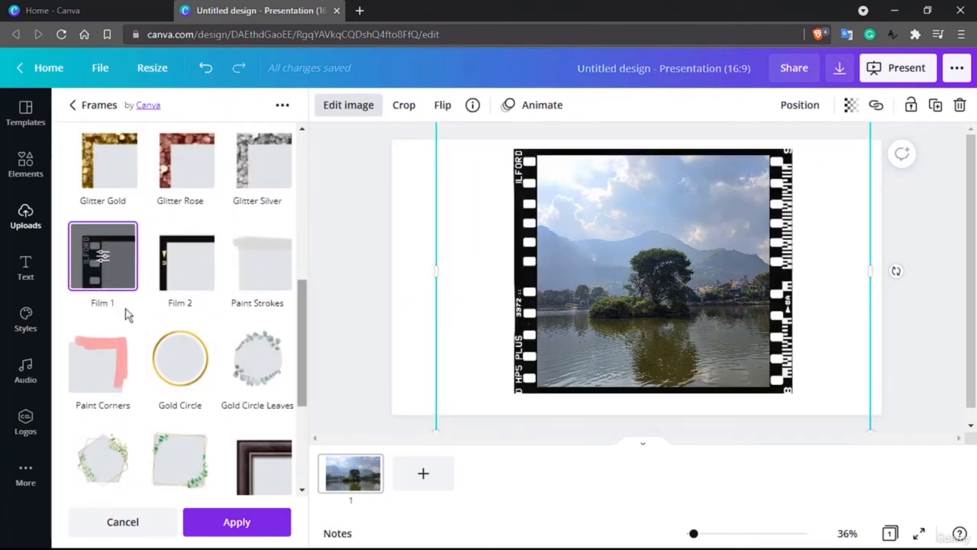
Try the circular frame with flowers along its lower edge on the lake photo, then leave the collection and cancel the frame.
scroll(161, 366, "down", 1)
scroll(162, 368, "down", 3)
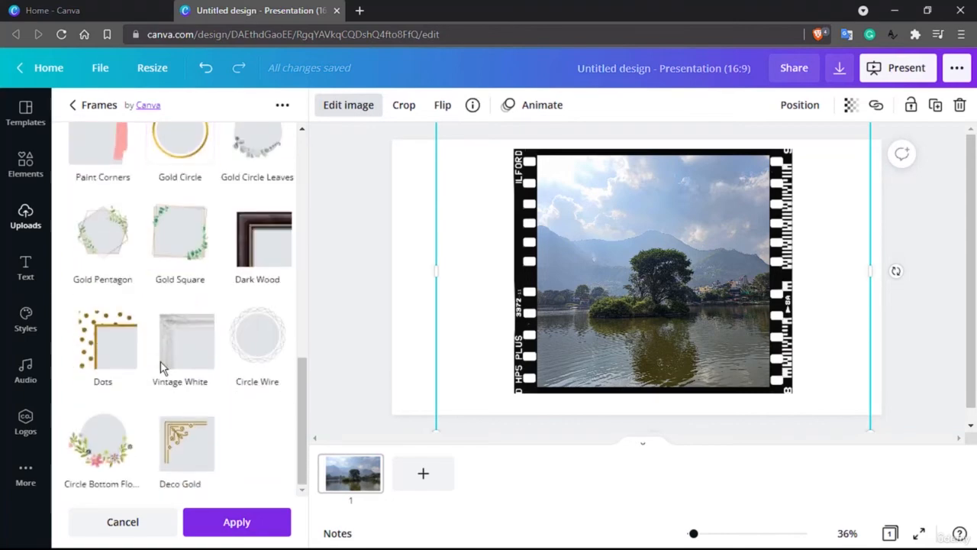
left_click(111, 457)
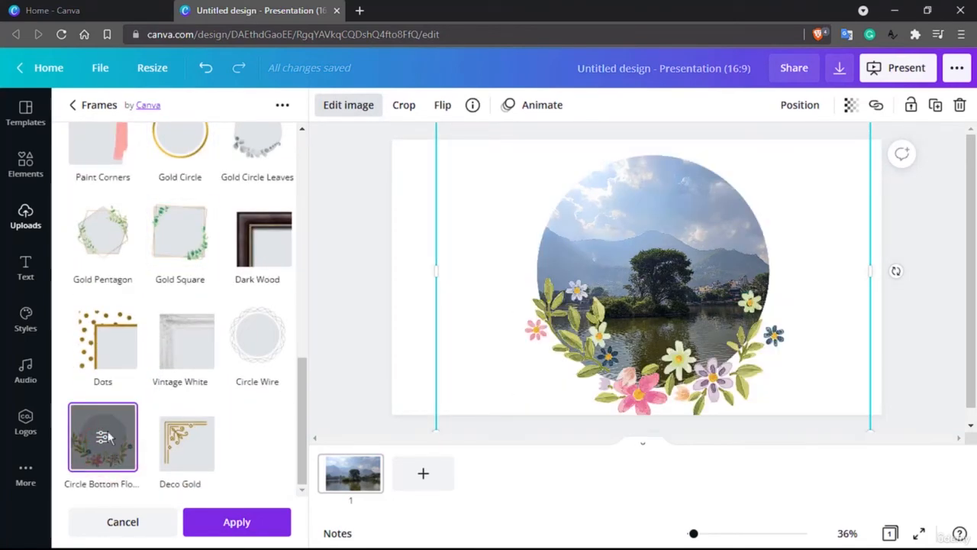
left_click(80, 107)
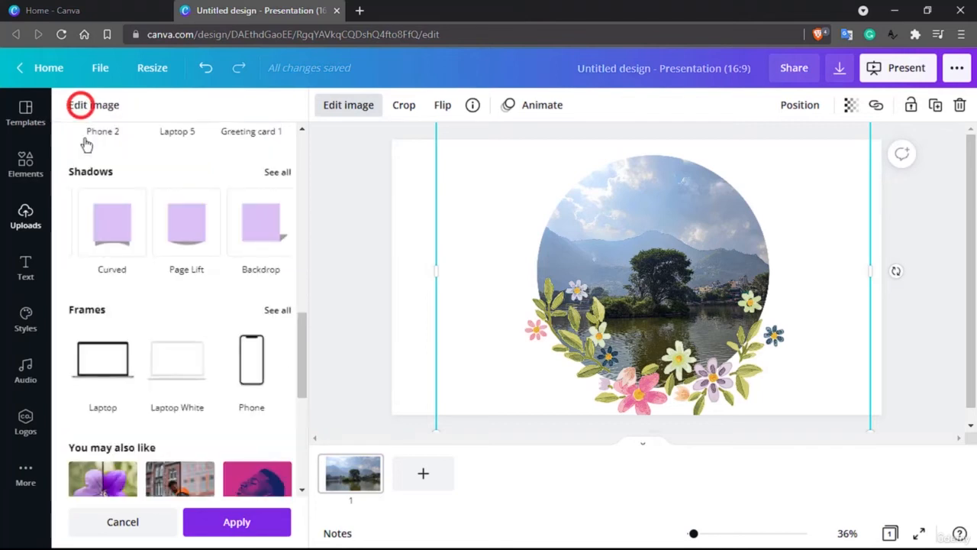
left_click(122, 519)
Browse the suggested effect apps, view the Screen effect's description and return to the image editing options.
scroll(187, 315, "down", 2)
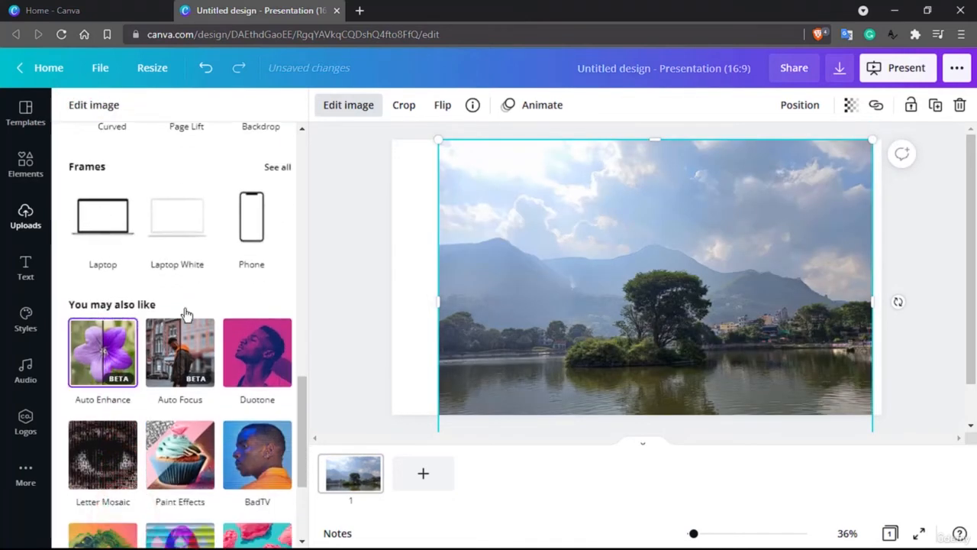
scroll(187, 316, "down", 3)
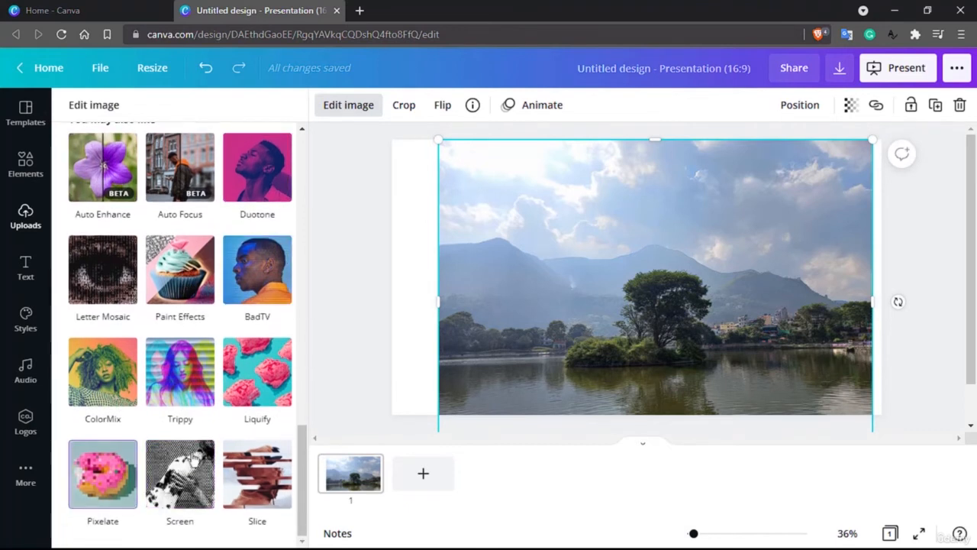
left_click(191, 466)
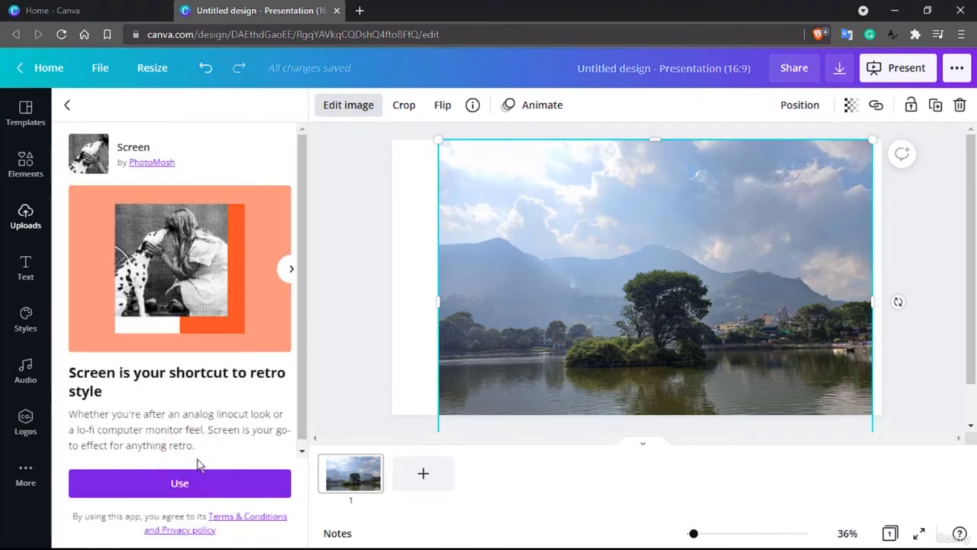
scroll(208, 454, "down", 1)
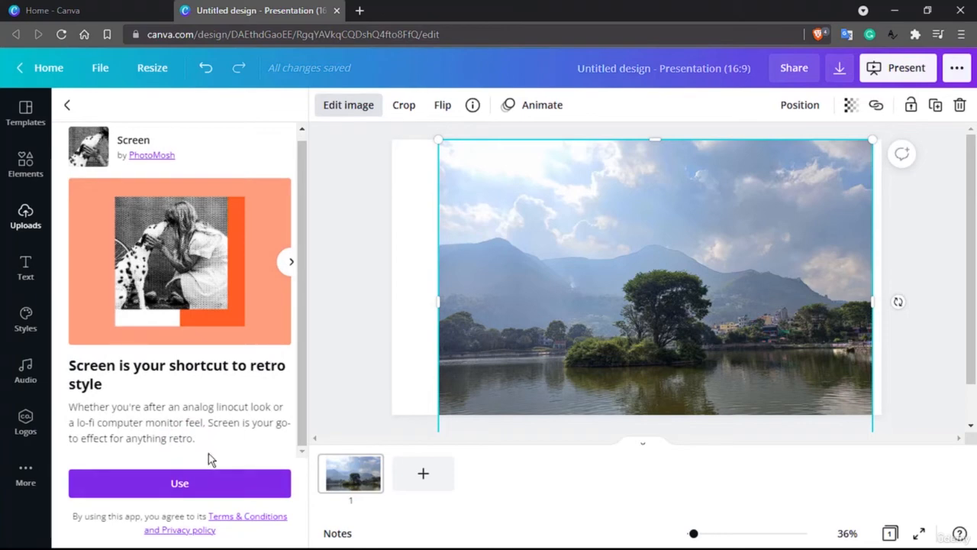
left_click(68, 107)
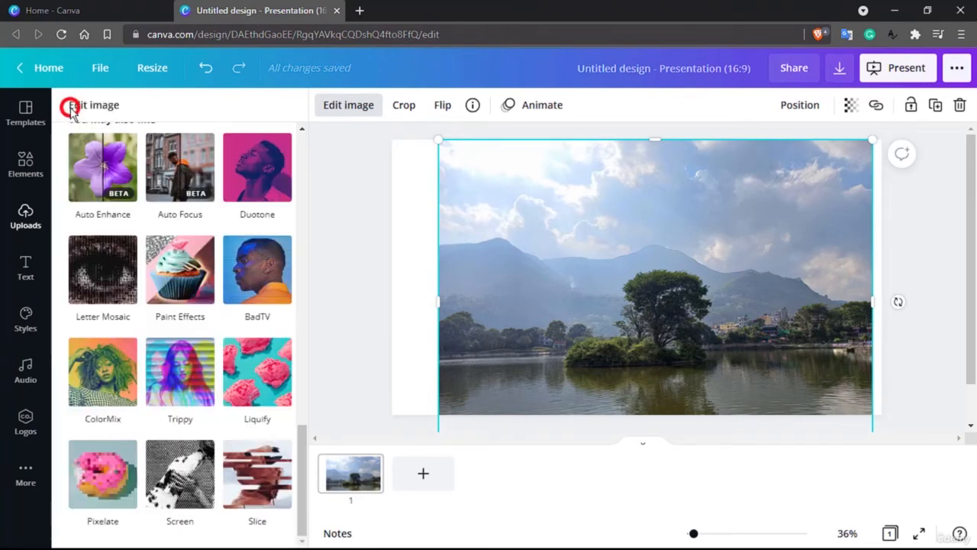
Add the Slice effect app by PhotoMosh to the image editing options.
scroll(177, 382, "down", 5)
scroll(176, 378, "down", 5)
left_click(257, 474)
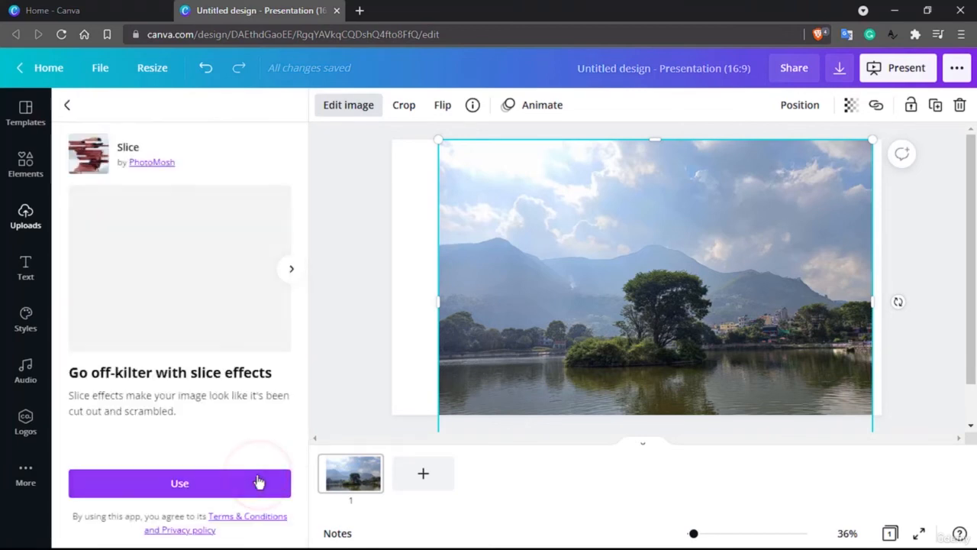
left_click(182, 487)
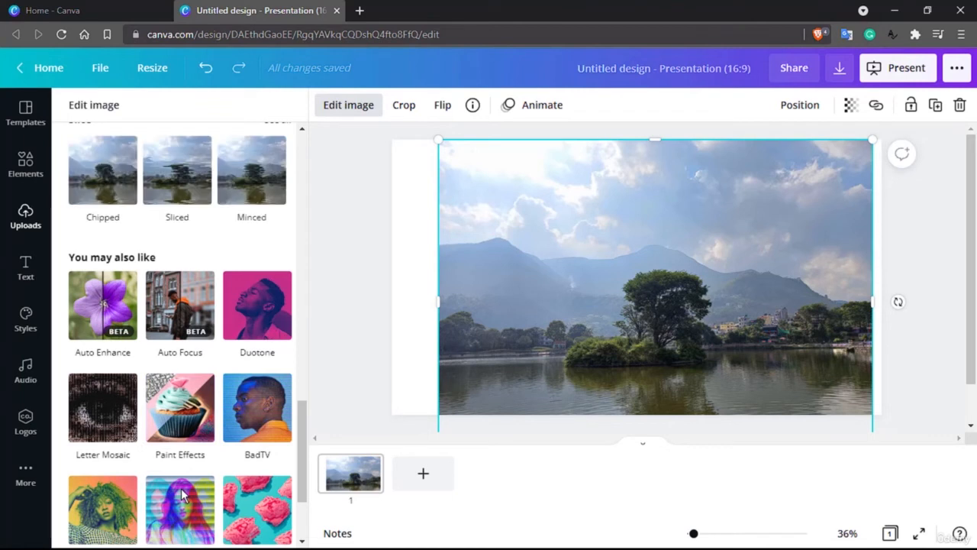
Open all Slice variations, try the Sliced effect on the lake photo and cancel it.
scroll(182, 495, "up", 2)
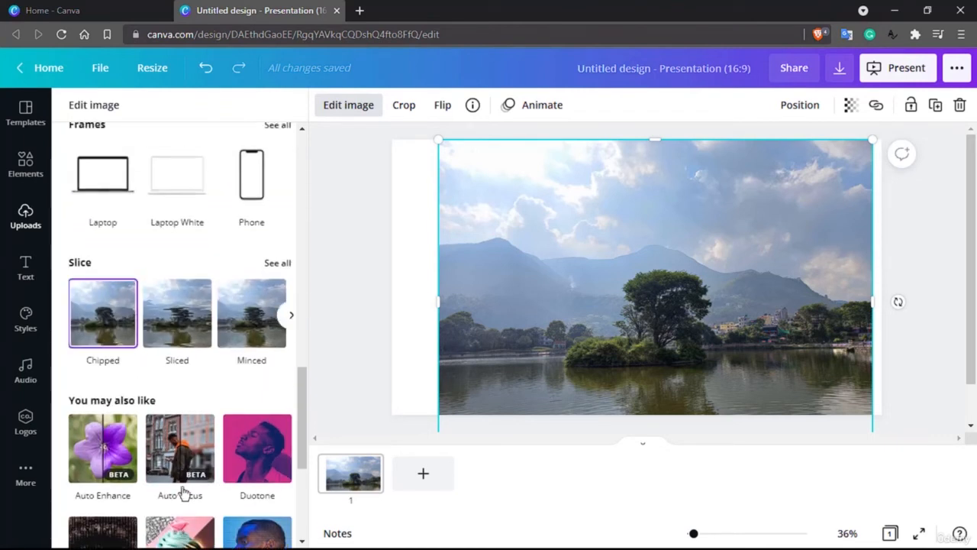
left_click(278, 263)
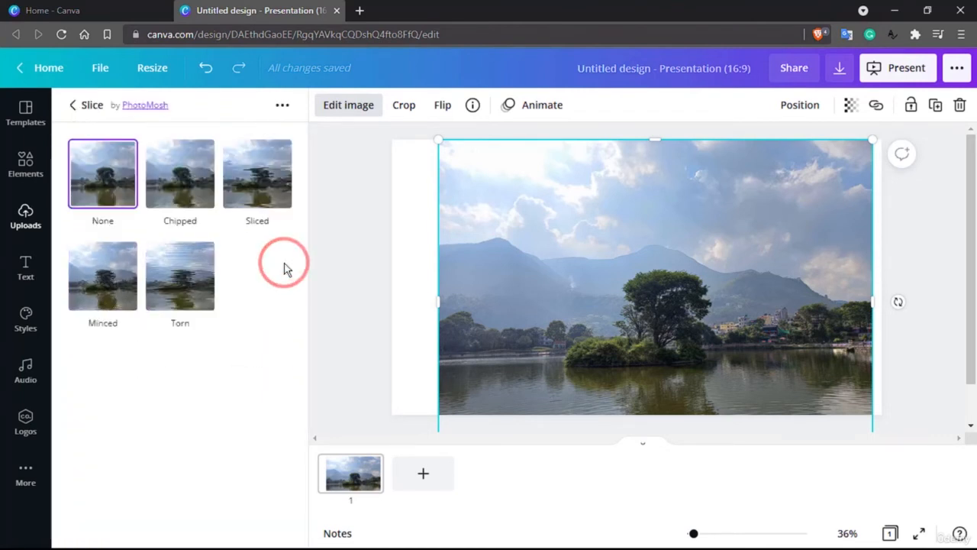
left_click(268, 175)
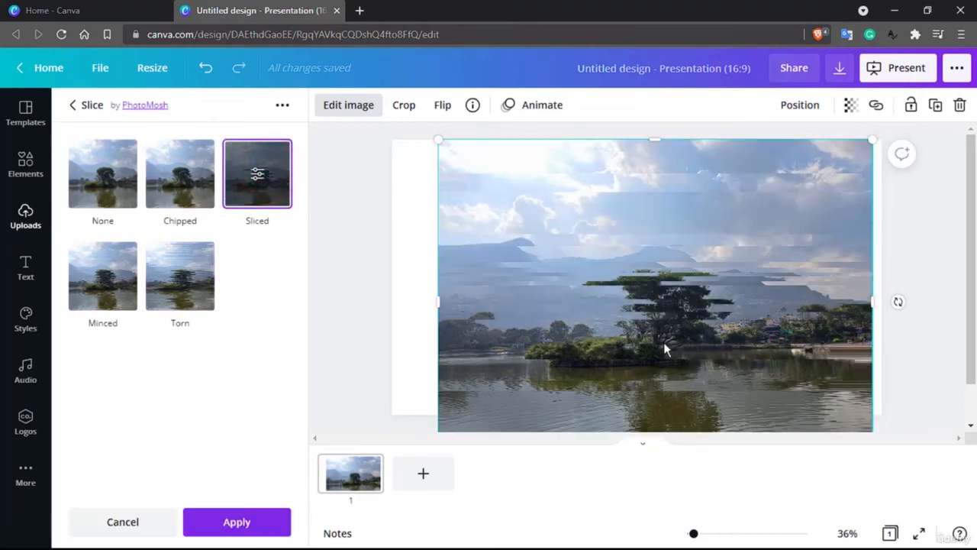
left_click(122, 527)
Add the Letter Mosaic effect app to the image editing options and open its full set of variations.
scroll(123, 530, "down", 4)
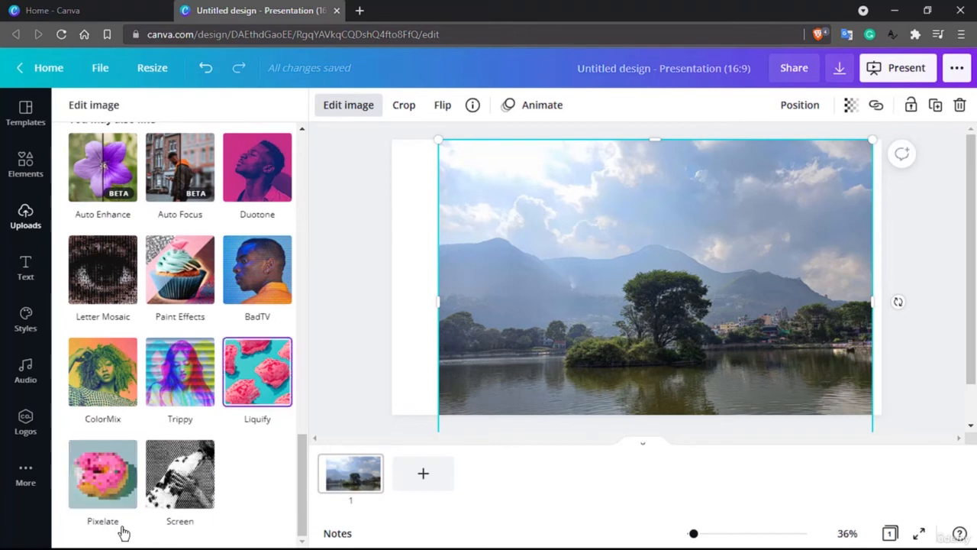
left_click(103, 271)
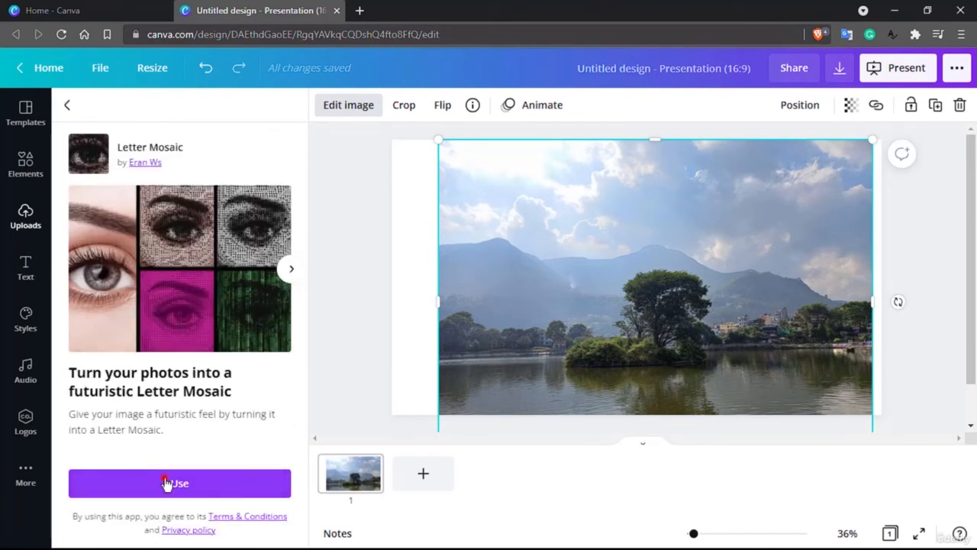
left_click(164, 481)
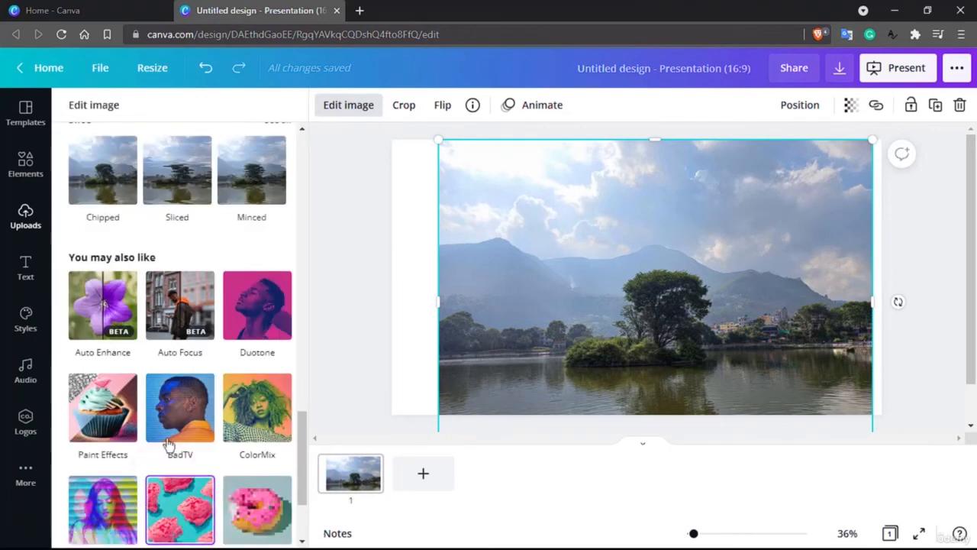
scroll(173, 360, "up", 5)
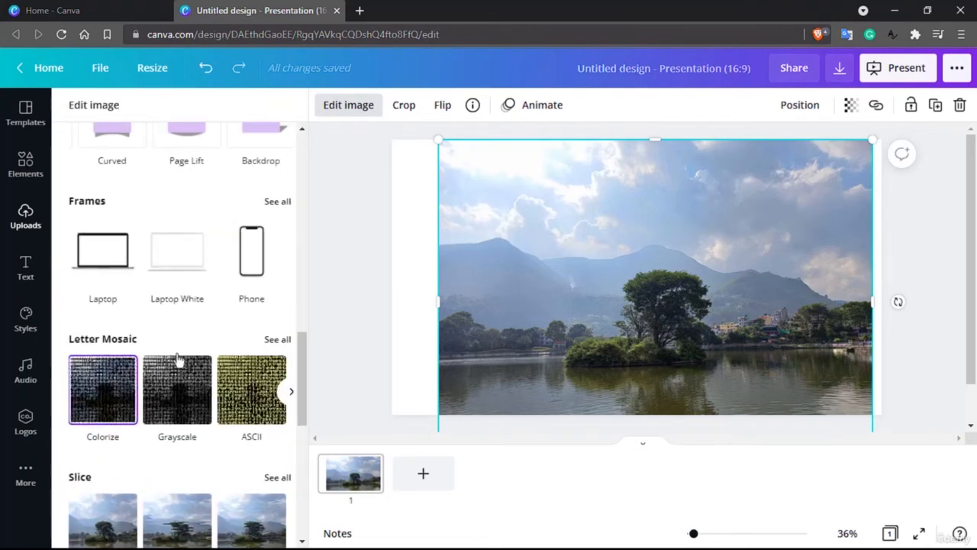
left_click(277, 342)
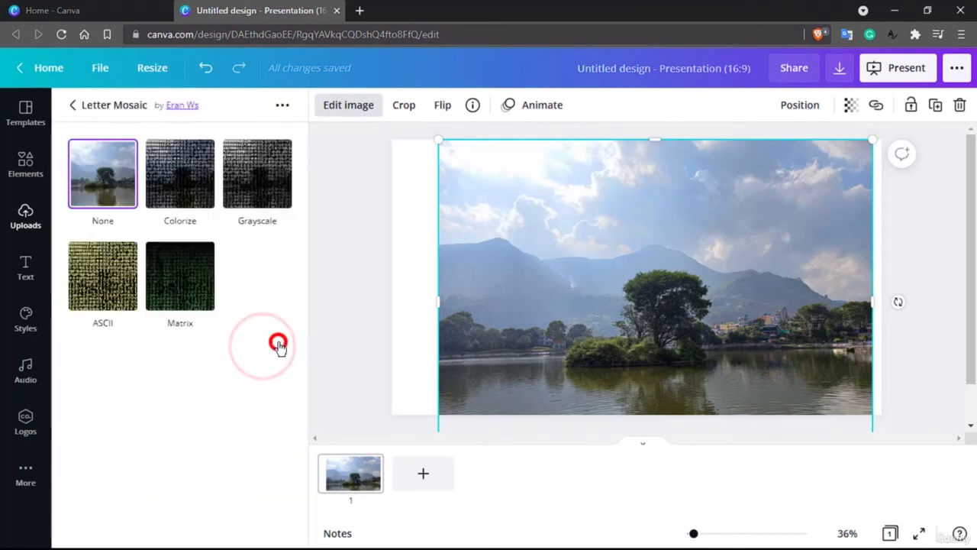
Try the Colorize variation of Letter Mosaic on the lake photo and cancel it.
left_click(168, 168)
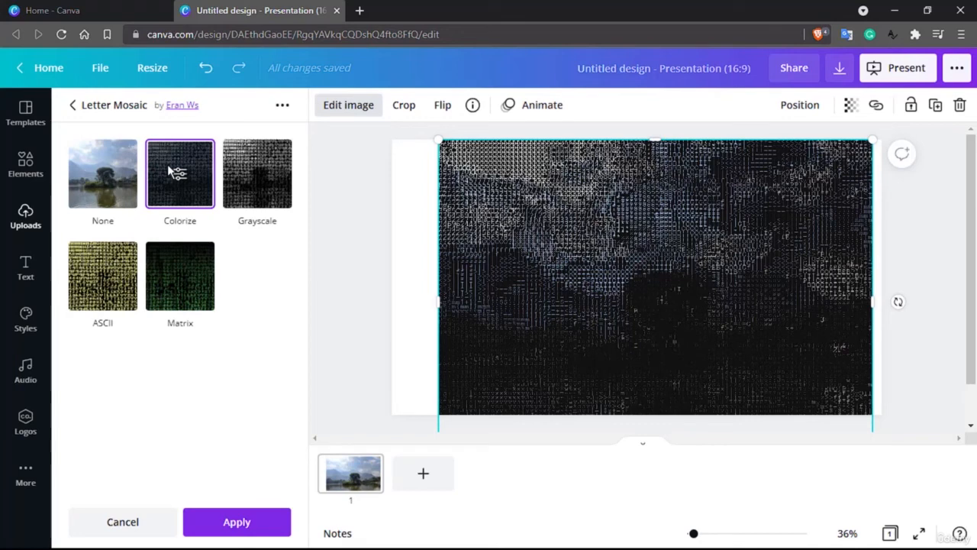
left_click(123, 525)
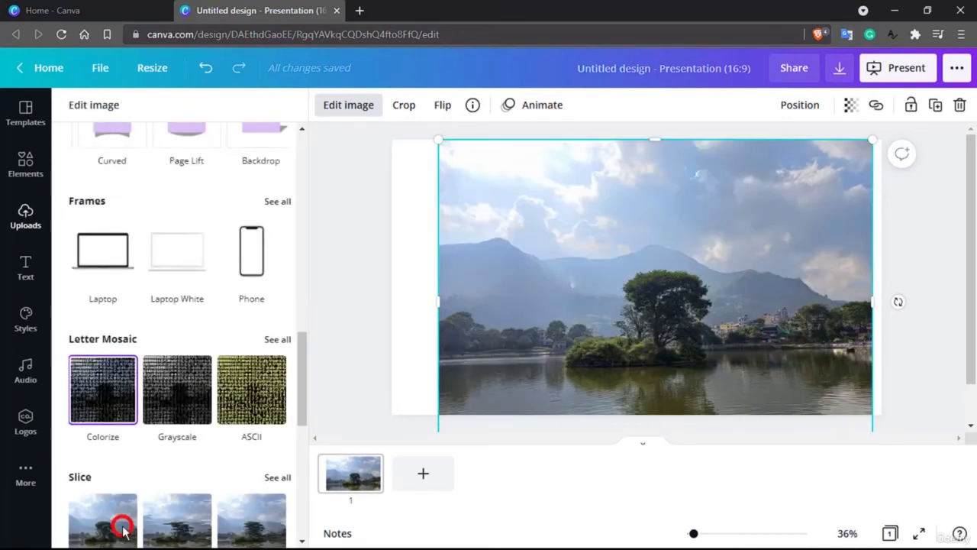
Add the Paint Effects app by Apps Lab from the suggested effects to the image editing options.
scroll(193, 350, "down", 5)
scroll(195, 351, "down", 2)
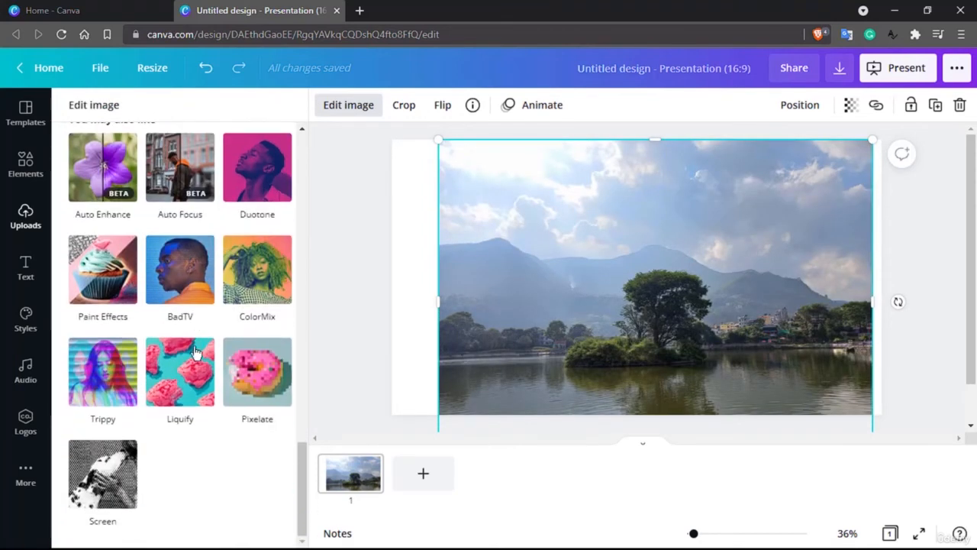
left_click(105, 275)
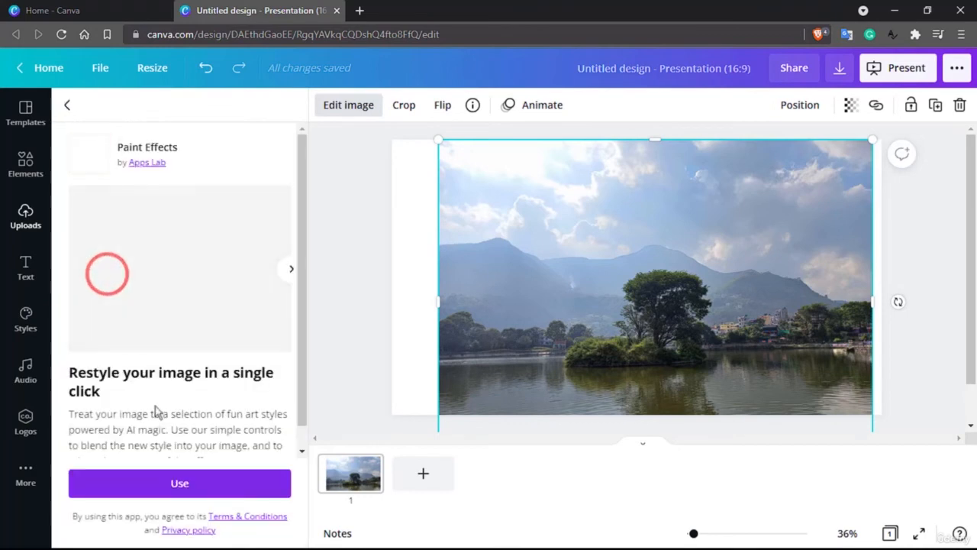
left_click(182, 483)
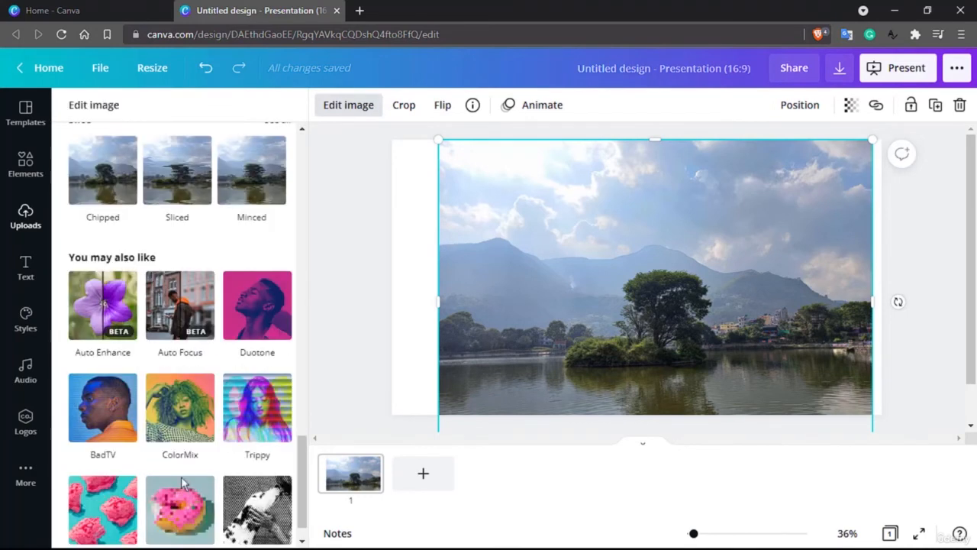
Try the Meiya paint effect on the lake photo and browse the full set of Paint Effects variations.
scroll(162, 404, "up", 4)
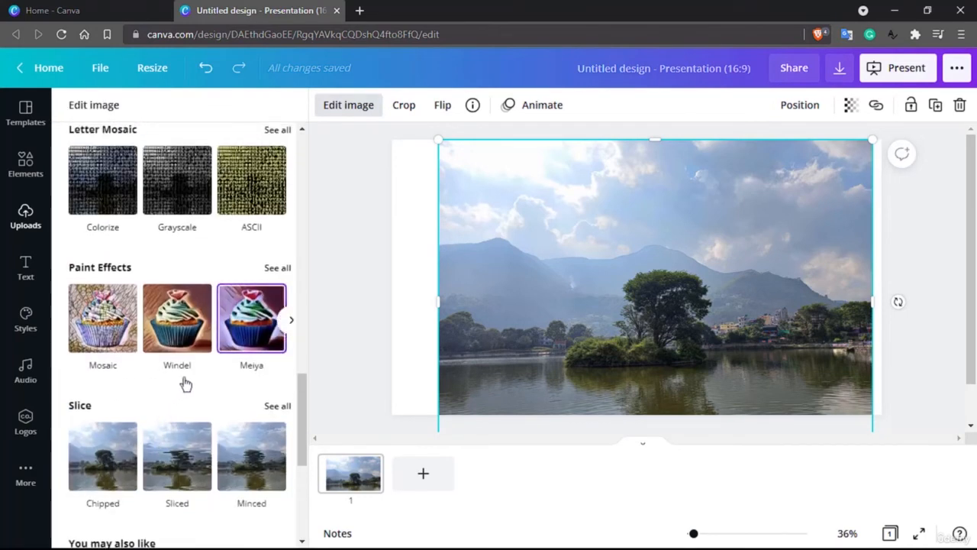
left_click(257, 325)
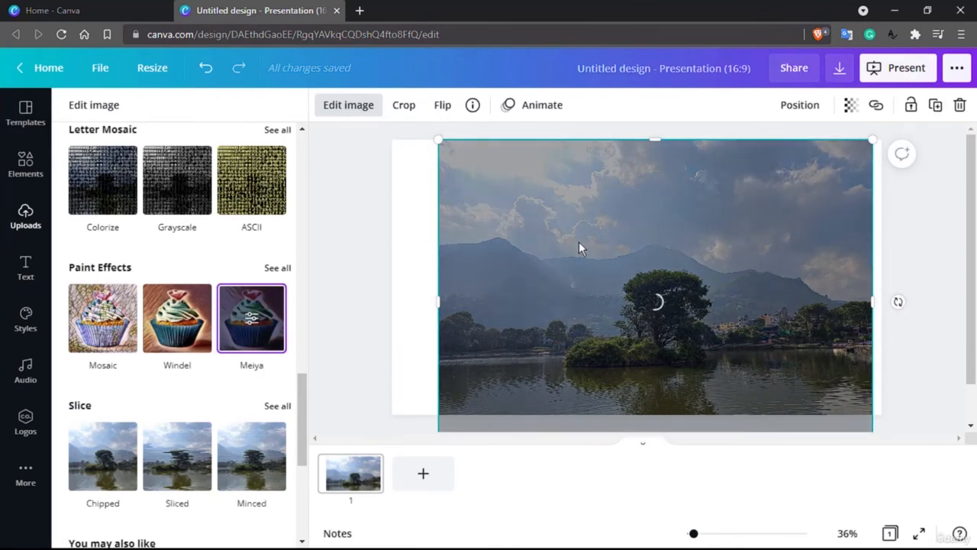
left_click(278, 267)
scroll(220, 373, "down", 1)
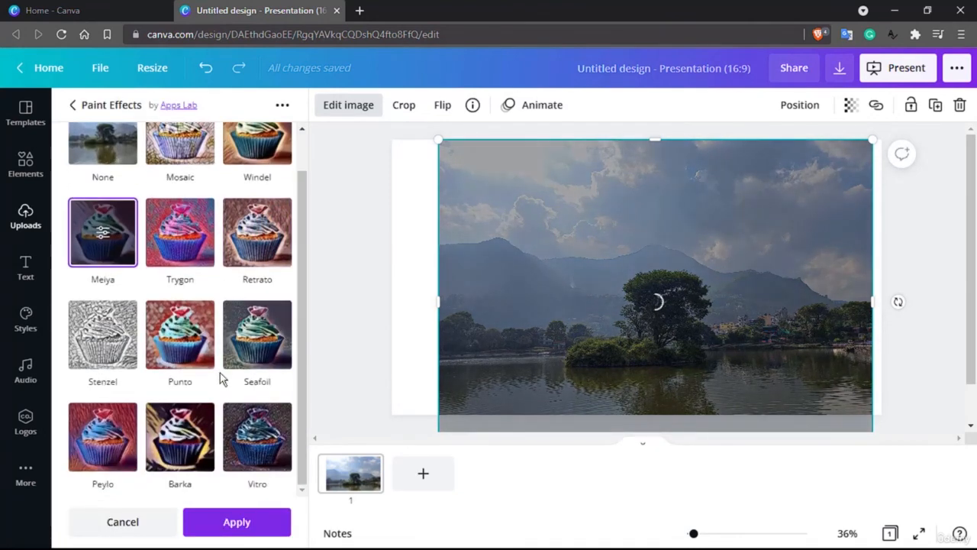
scroll(219, 372, "up", 1)
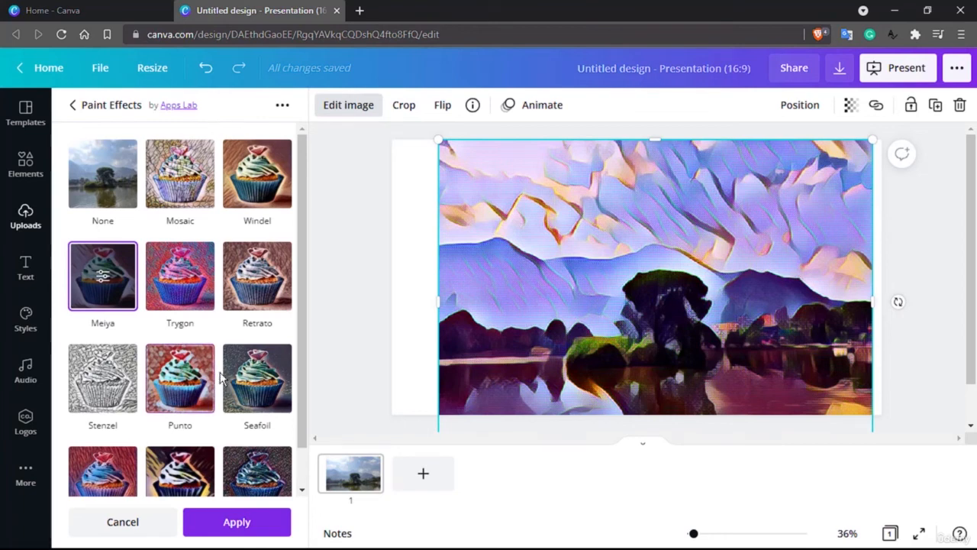
scroll(220, 374, "down", 1)
scroll(220, 373, "up", 1)
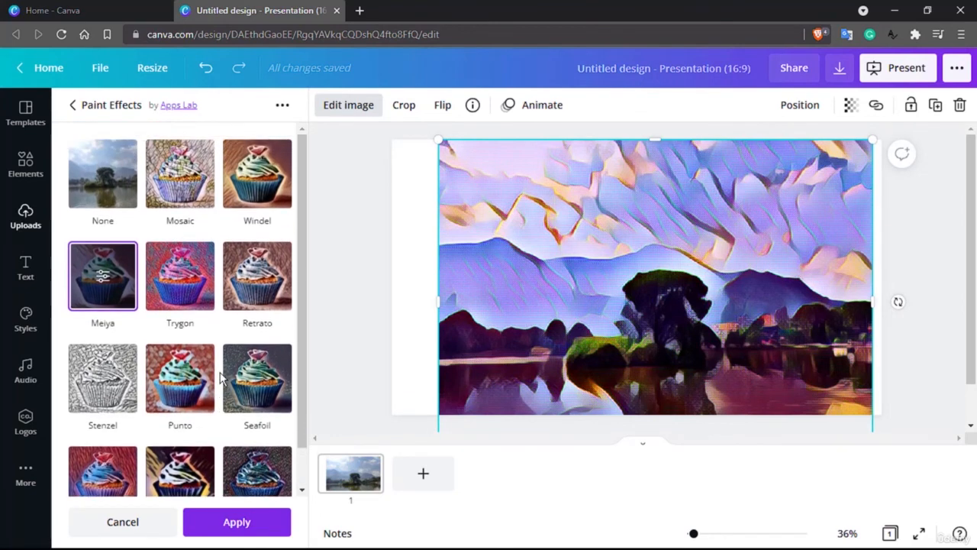
Try the Mosaic paint effect on the lake photo and return to the start of the image editing options.
left_click(183, 200)
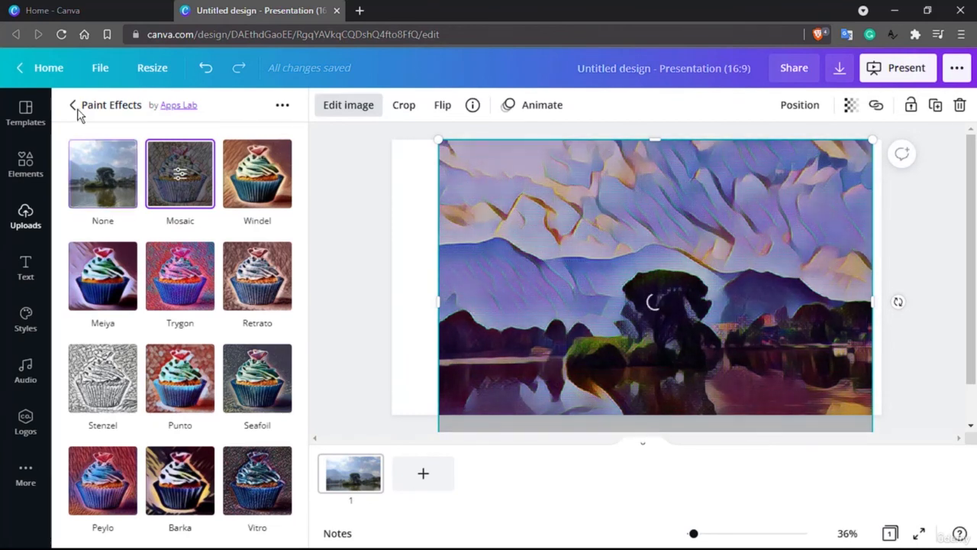
left_click(73, 106)
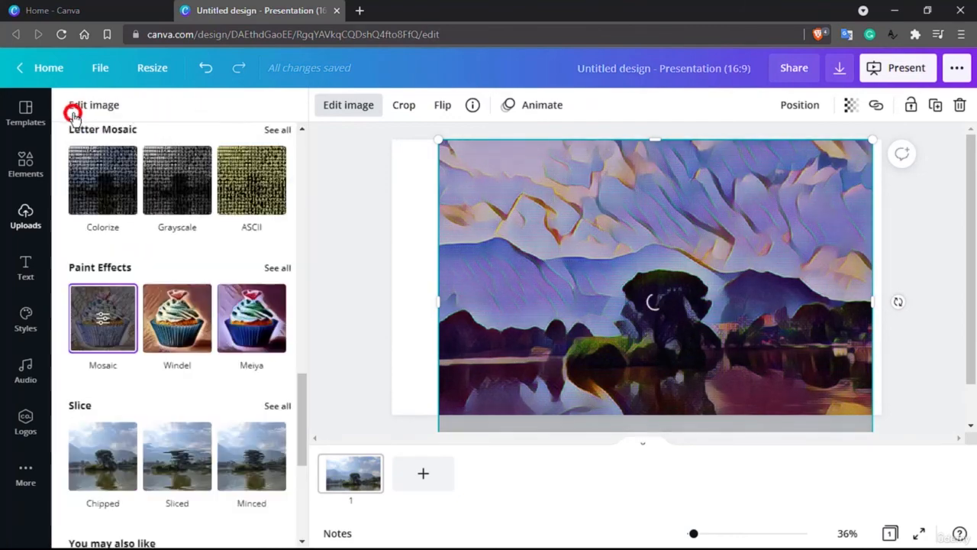
scroll(130, 395, "down", 4)
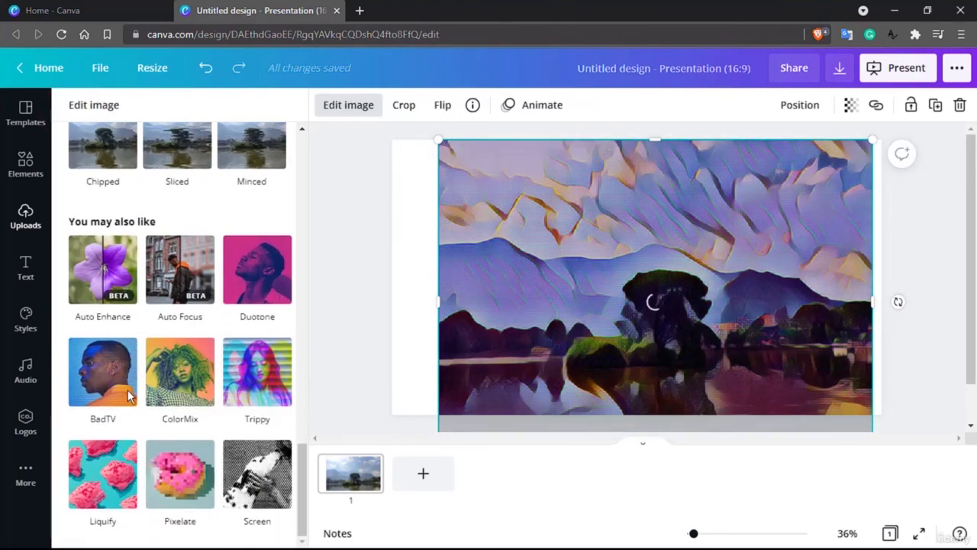
scroll(130, 395, "up", 15)
scroll(111, 302, "up", 3)
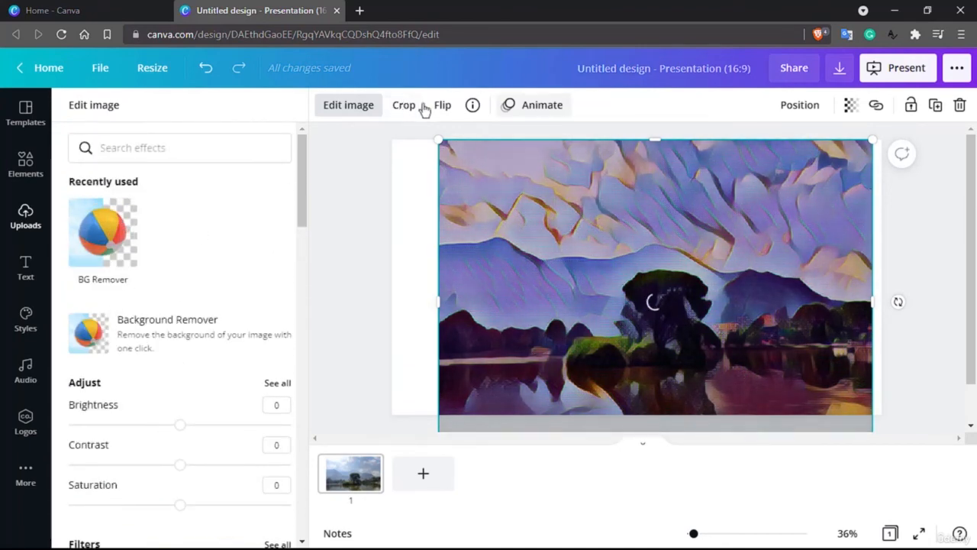
Try the Rise, Tumble and Pan photo animations on the lake photo and set its animation to Drift.
left_click(549, 109)
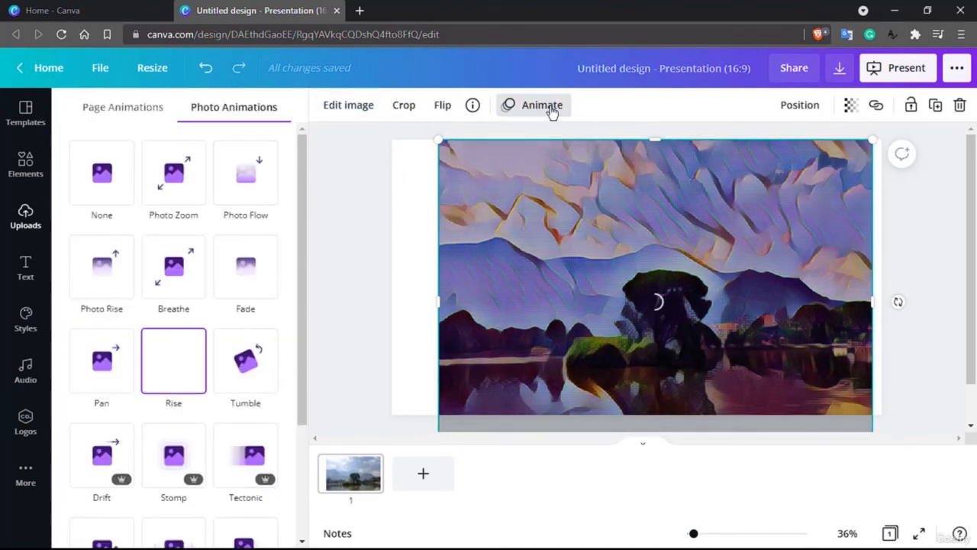
left_click(159, 363)
left_click(227, 363)
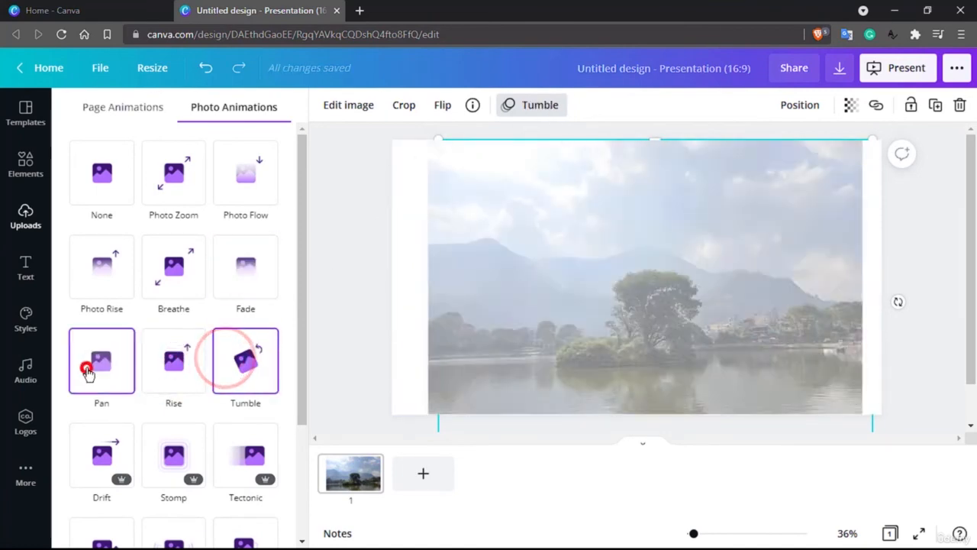
left_click(90, 363)
left_click(93, 441)
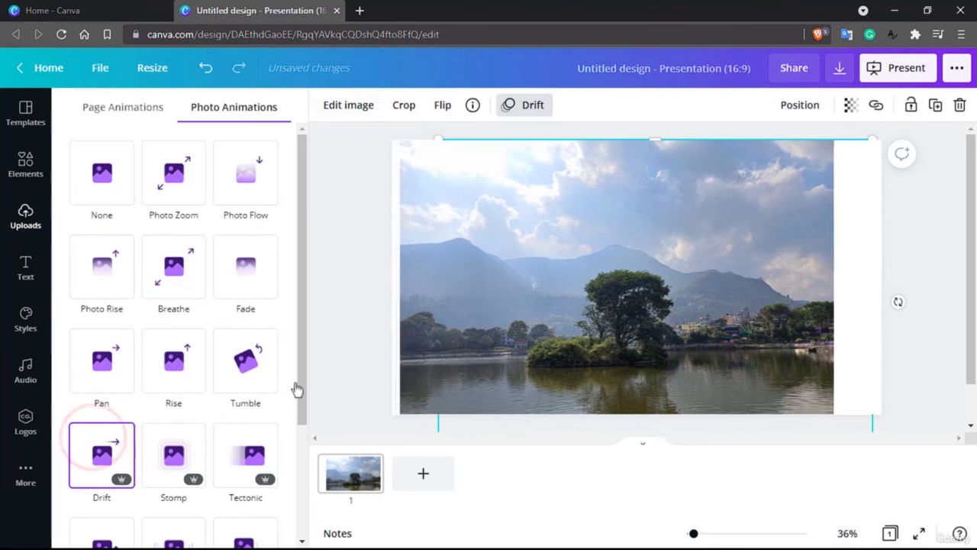
Crop the lake photo to the tree and its small island and move the cropped photo up on the page.
left_click(403, 106)
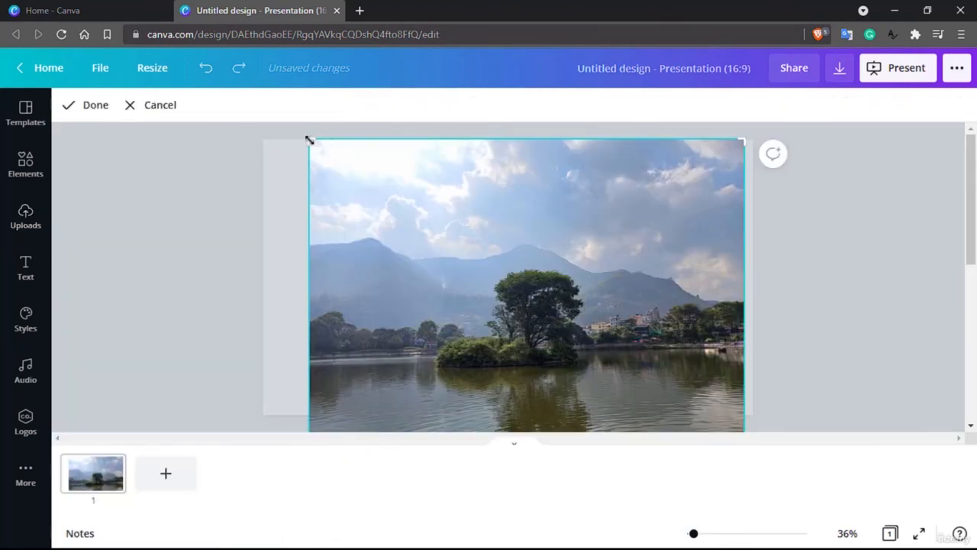
left_click_drag(309, 140, 411, 232)
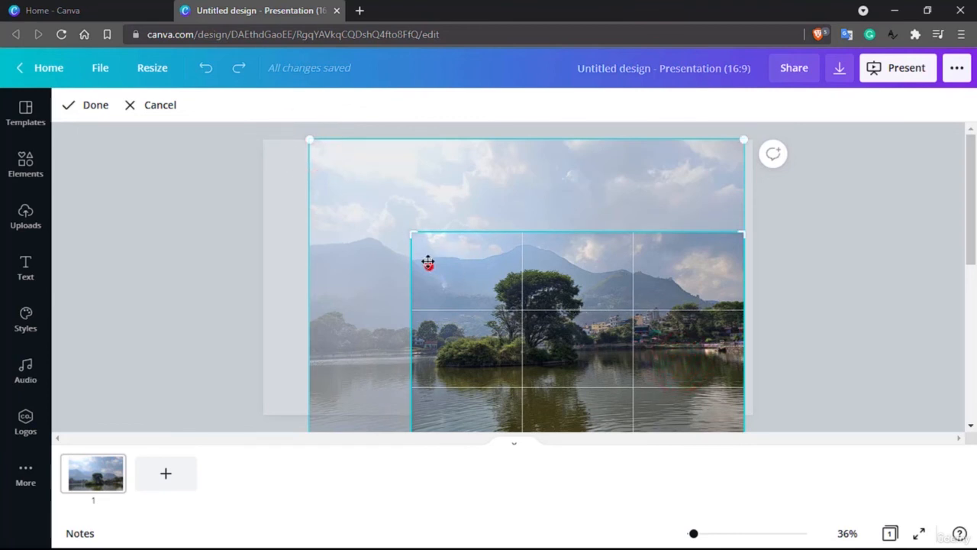
scroll(384, 201, "down", 3)
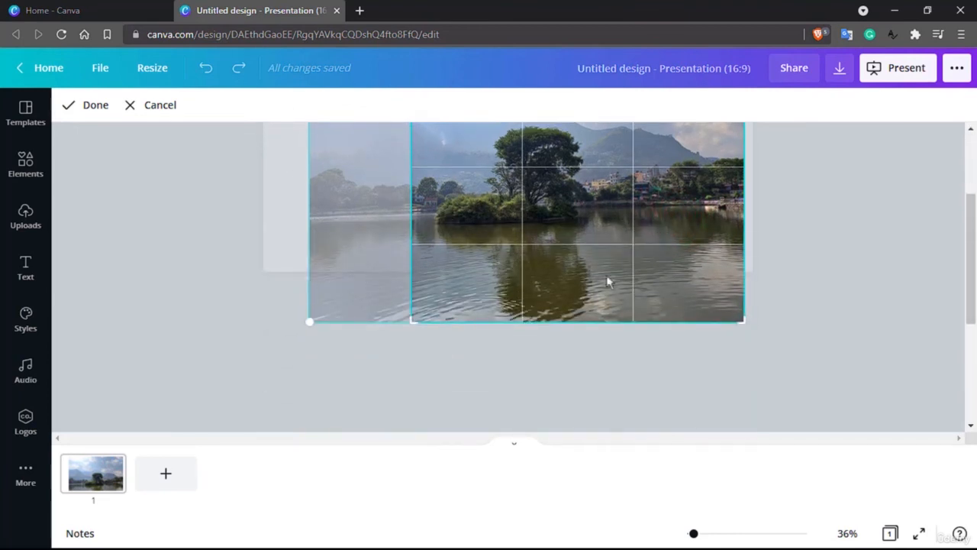
left_click_drag(739, 319, 622, 276)
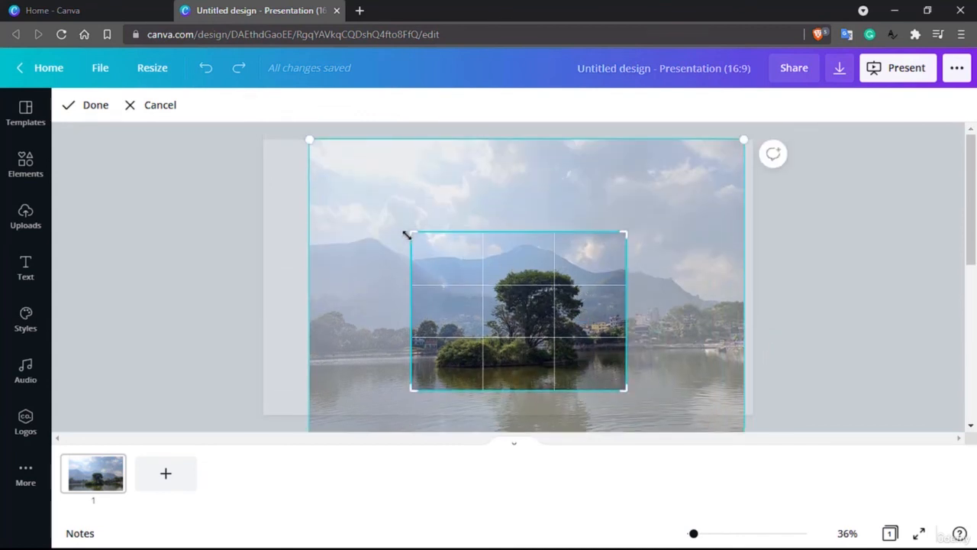
left_click_drag(406, 234, 425, 245)
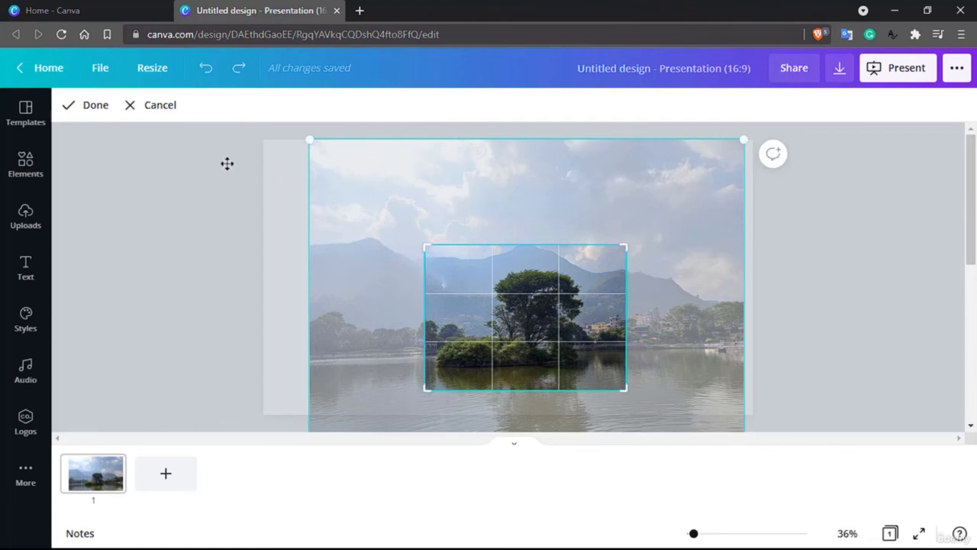
left_click(73, 102)
left_click_drag(527, 330, 524, 266)
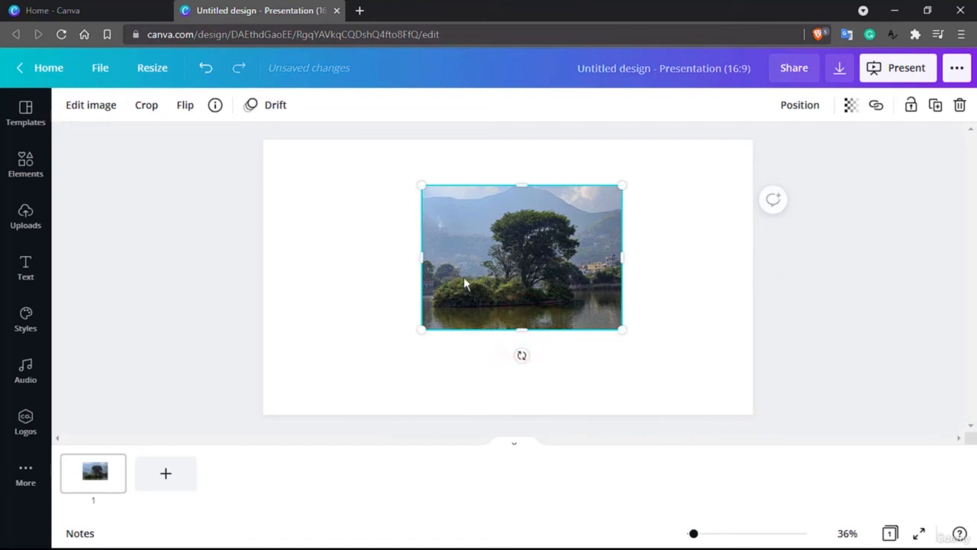
Set the cropped photo as the page background.
left_click(442, 280)
left_click(384, 270)
left_click(555, 254)
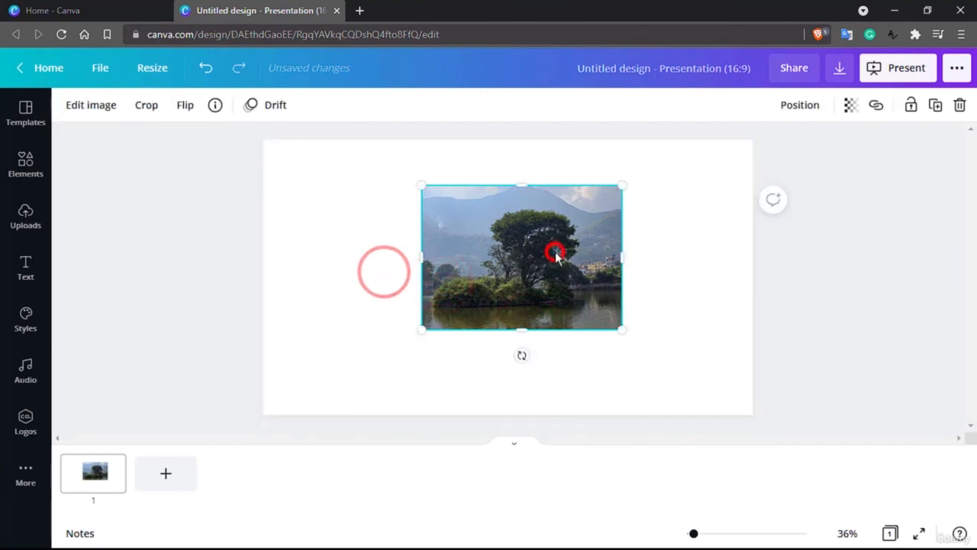
right_click(555, 256)
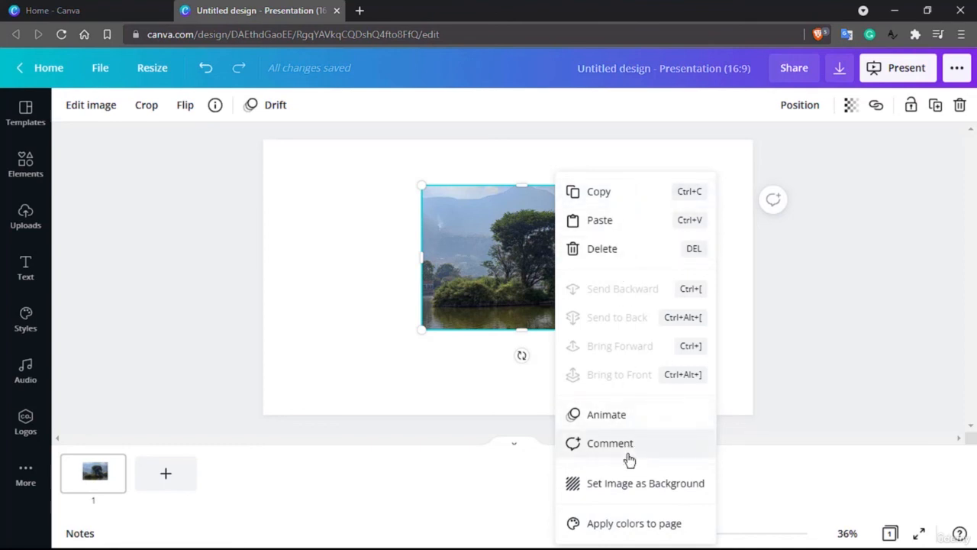
left_click(638, 484)
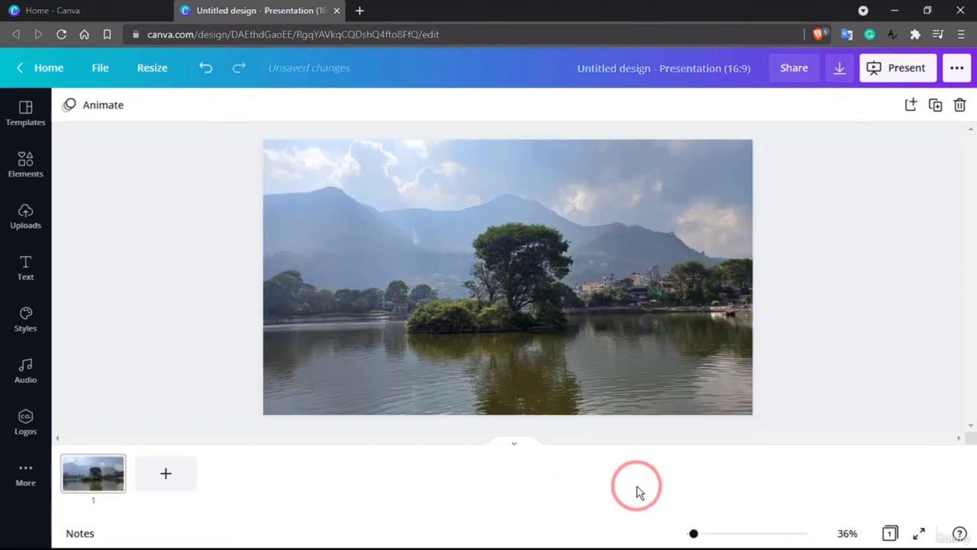
View the commands available for the background image and undo setting the photo as background.
left_click(542, 325)
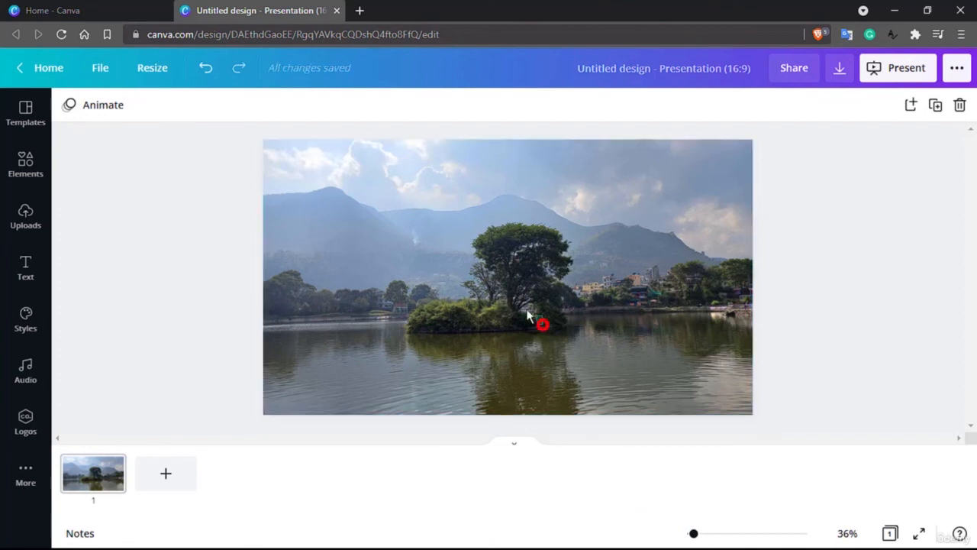
right_click(584, 374)
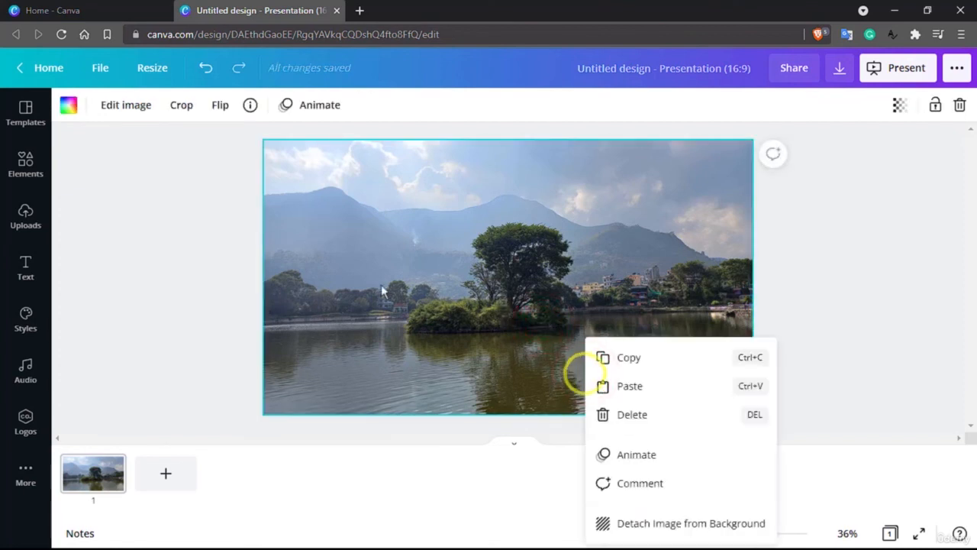
left_click(139, 181)
left_click(203, 68)
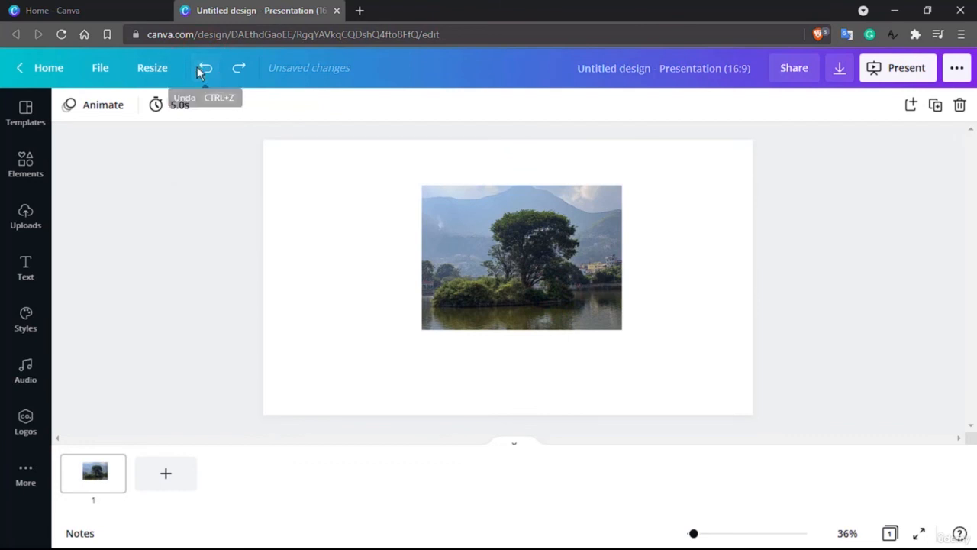
left_click(203, 68)
left_click(203, 68)
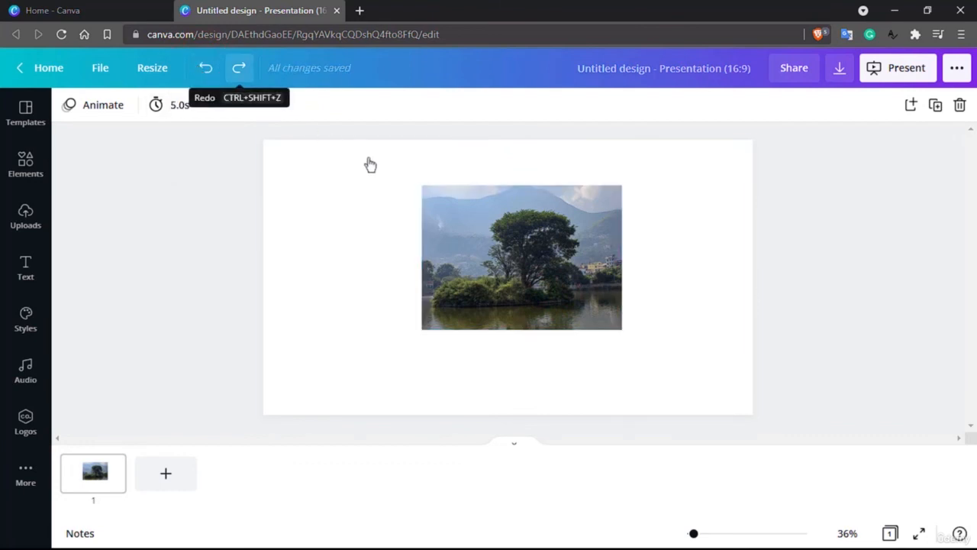
right_click(540, 248)
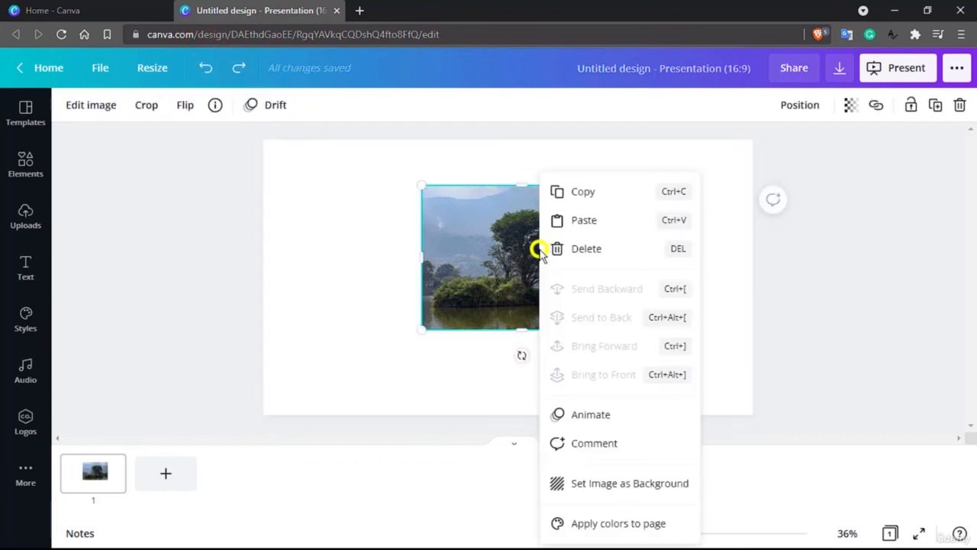
left_click(867, 224)
left_click(525, 220)
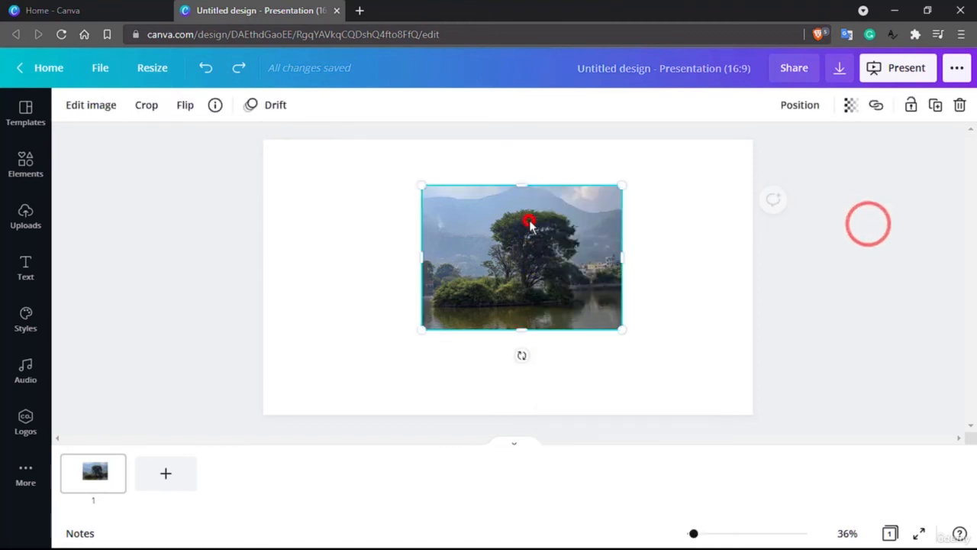
Open the design's download settings, examine the available file types and close them without downloading.
left_click(957, 69)
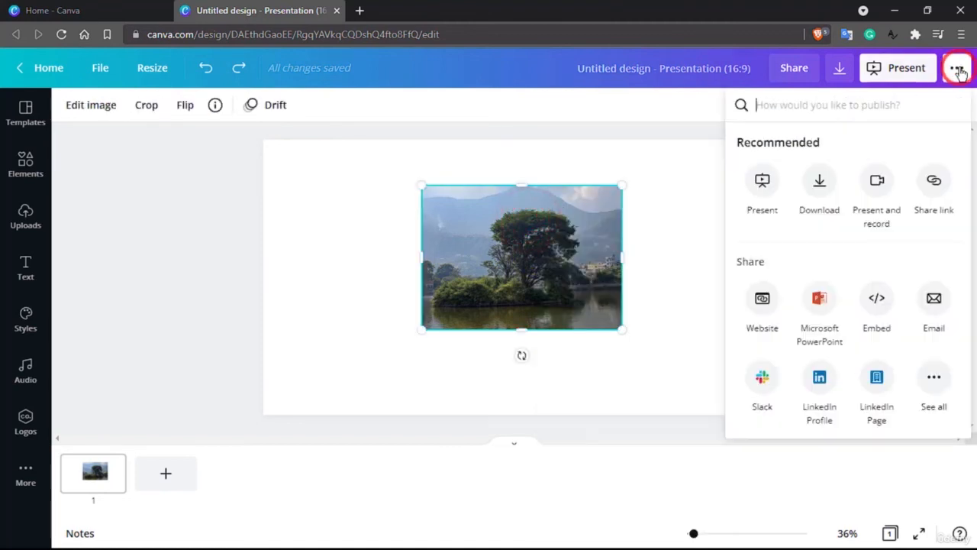
left_click(824, 180)
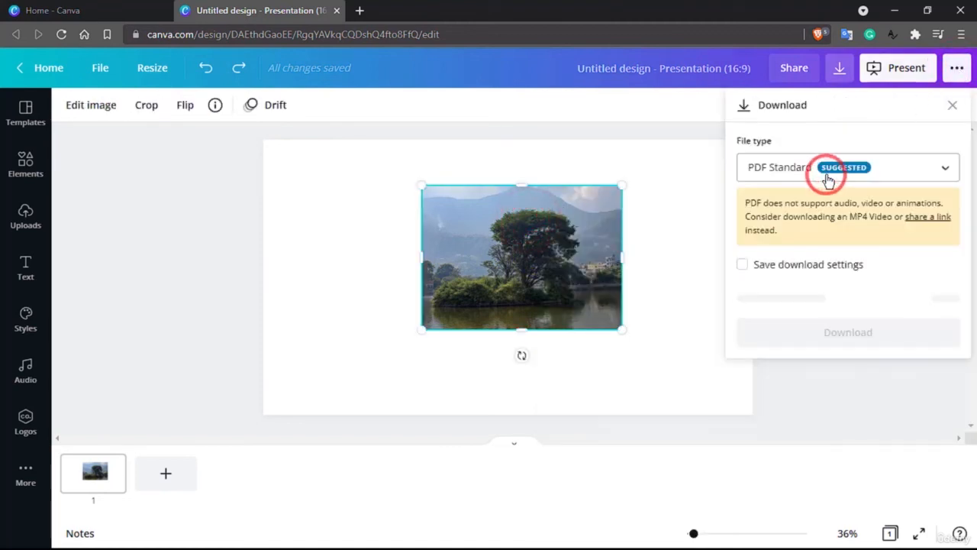
left_click(946, 173)
key("Down")
key("Down")
key("Down")
key("Down")
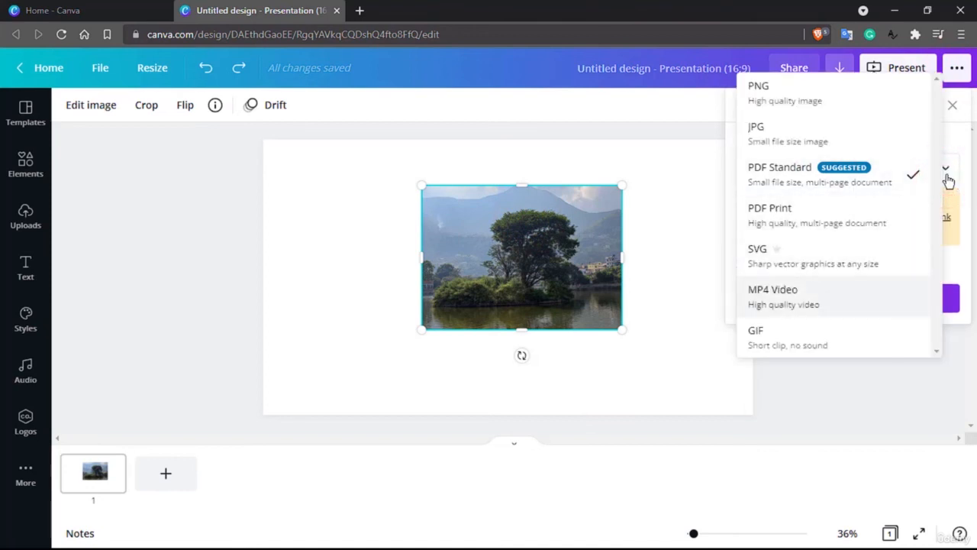
key("Down")
key("Down")
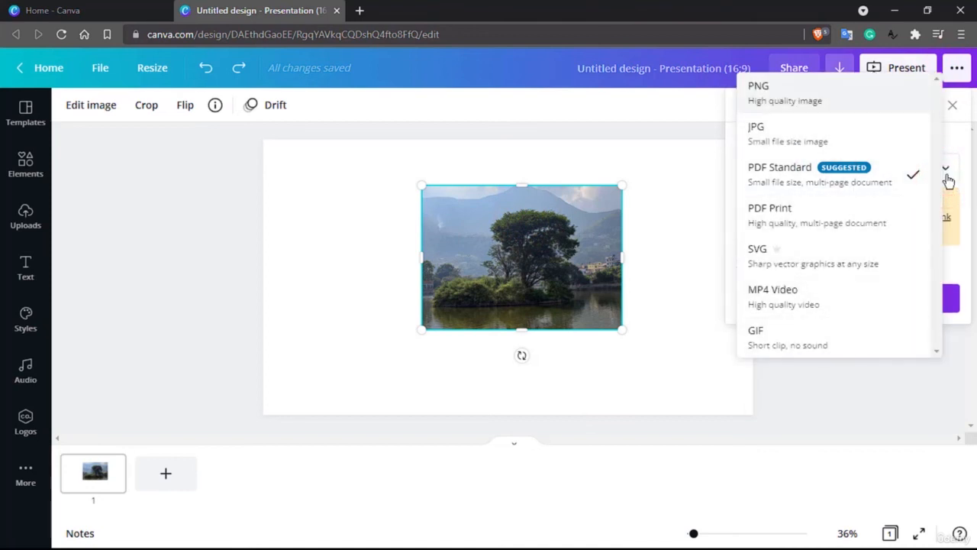
key("Down")
key("Down")
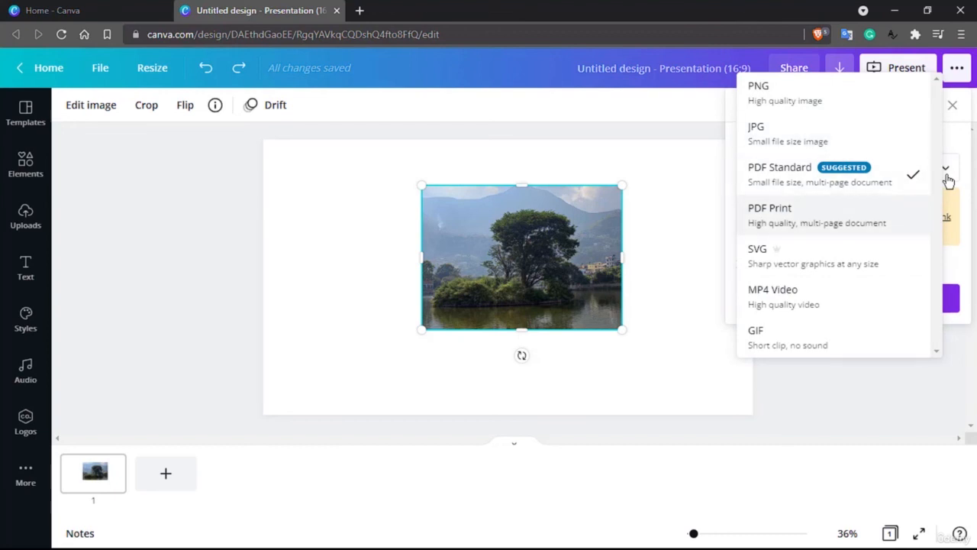
key("Down")
key("Down")
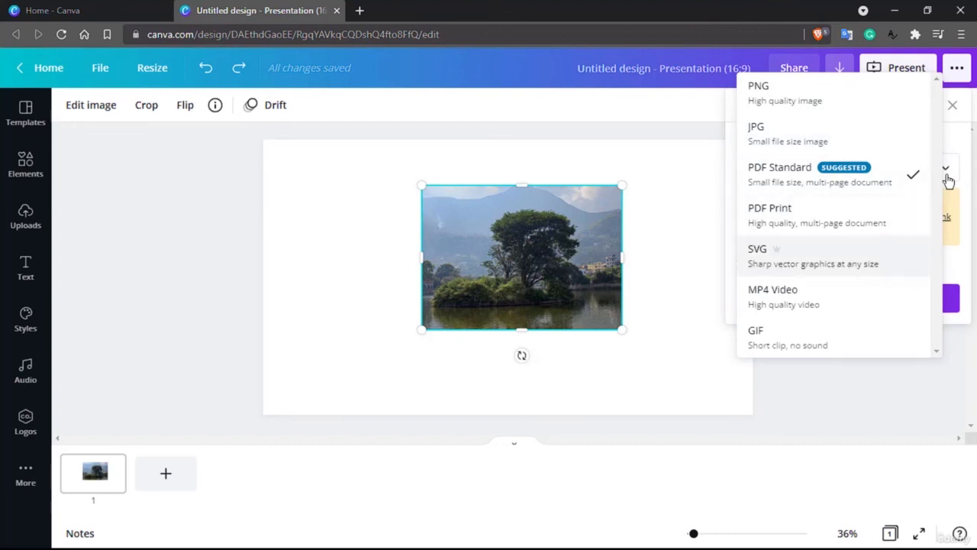
left_click(945, 403)
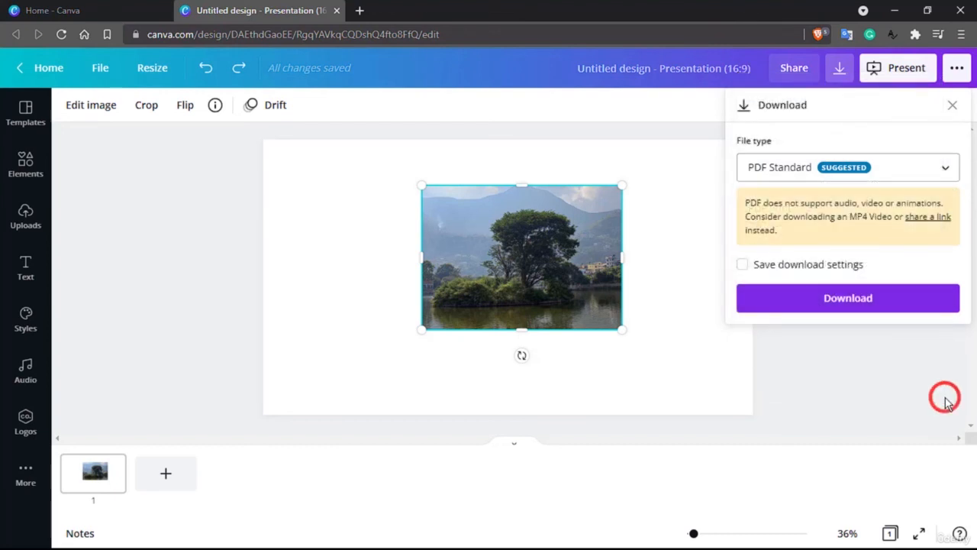
left_click(233, 192)
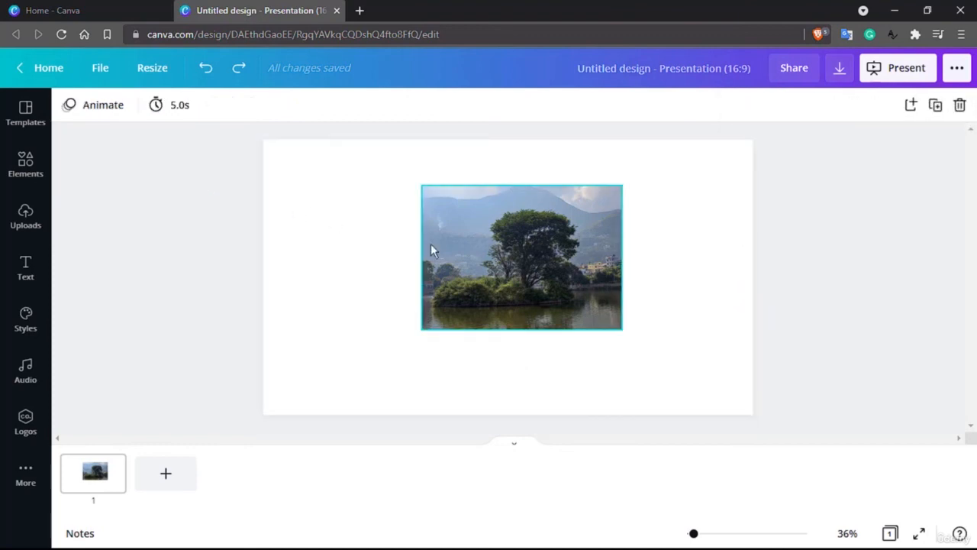